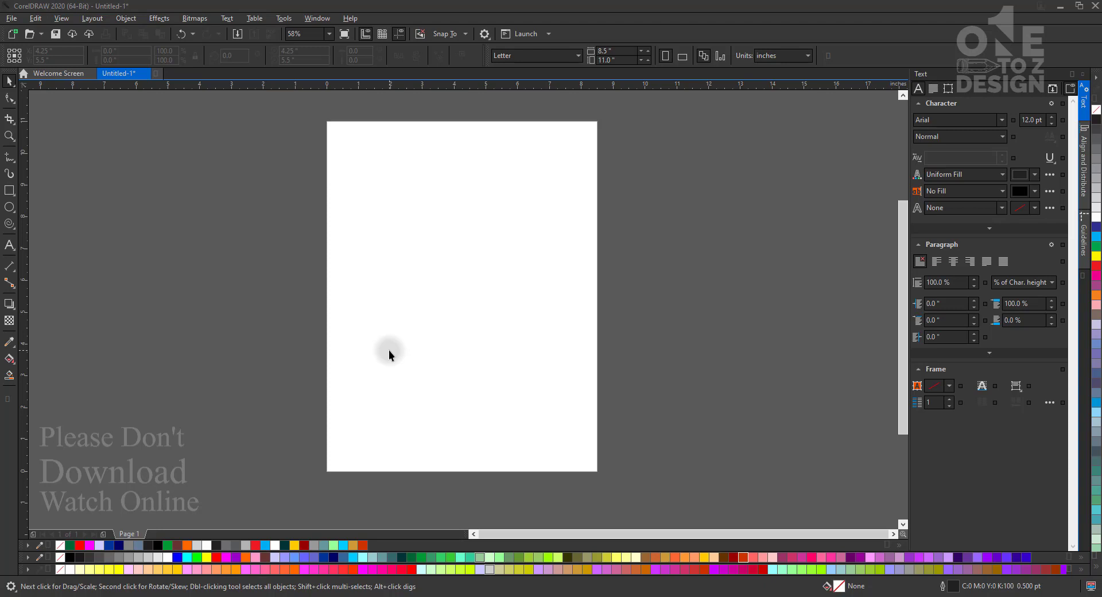
Draw a square about 1.01 inches wide in the page's upper part and place four copies scattered beside it
left_click(9, 190)
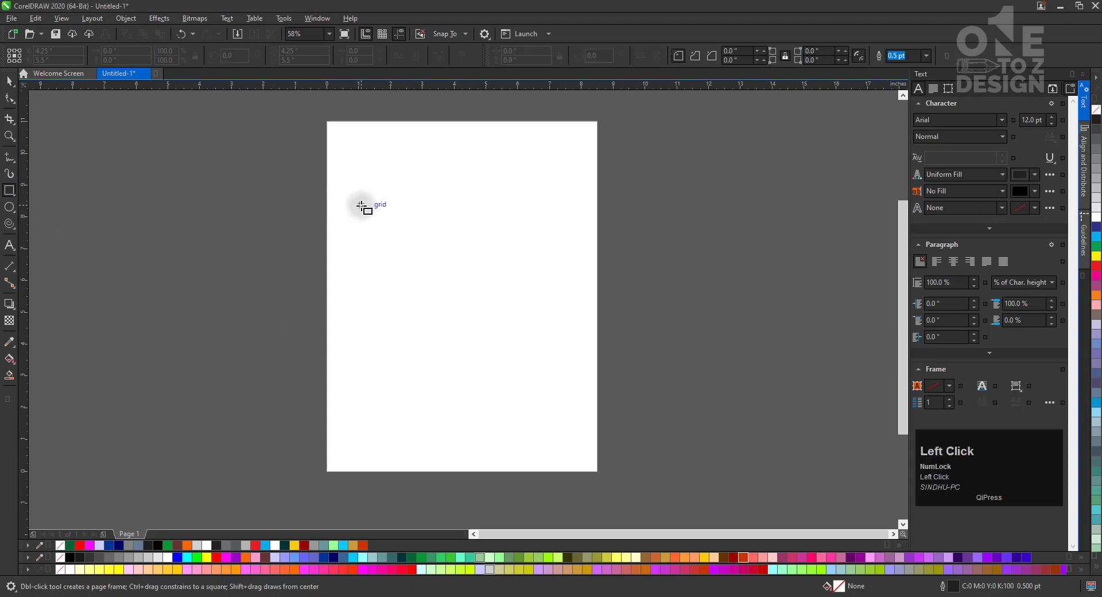
left_click_drag(361, 205, 561, 258)
left_click(9, 81)
right_click(428, 226)
right_click(494, 238)
right_click(576, 198)
right_click(560, 258)
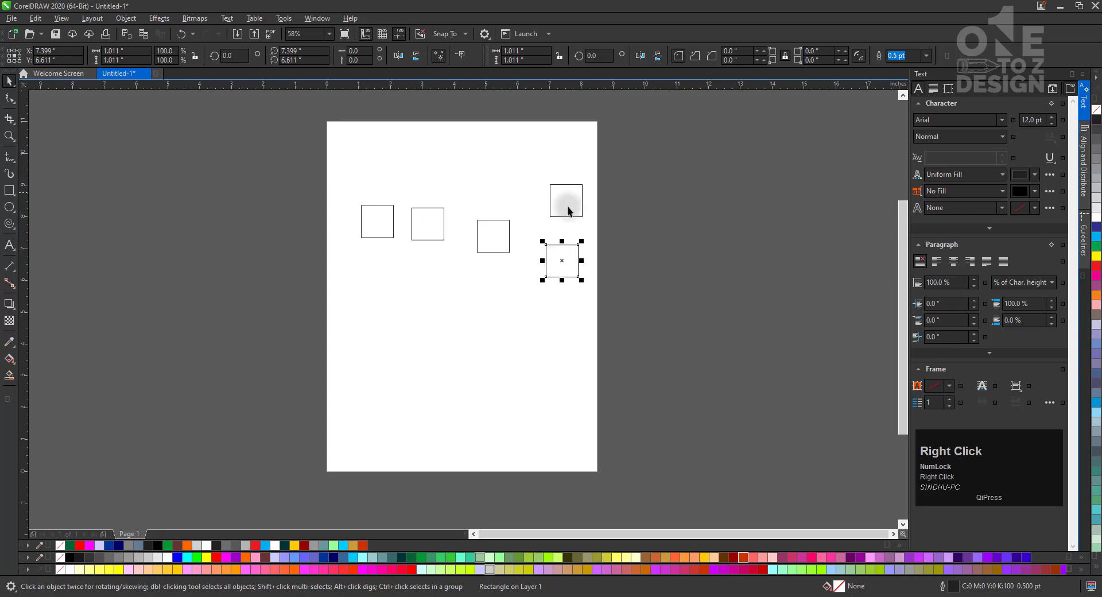
Move the squares by hand into a rough horizontal row across the page, leaving the middle one in place
key("F2")
left_click_drag(628, 164, 301, 319)
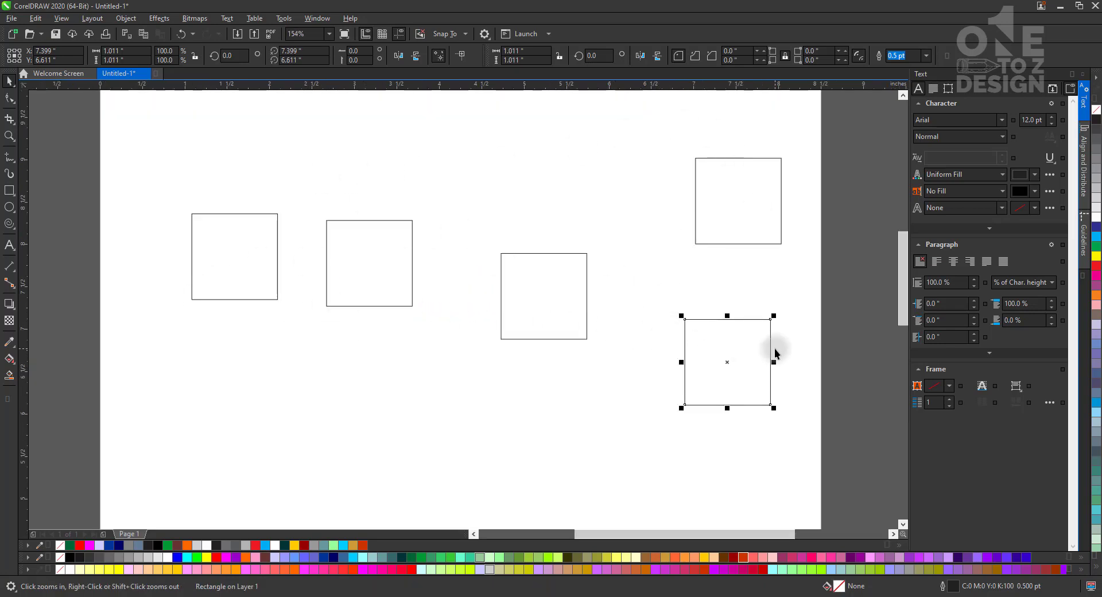
left_click(787, 311)
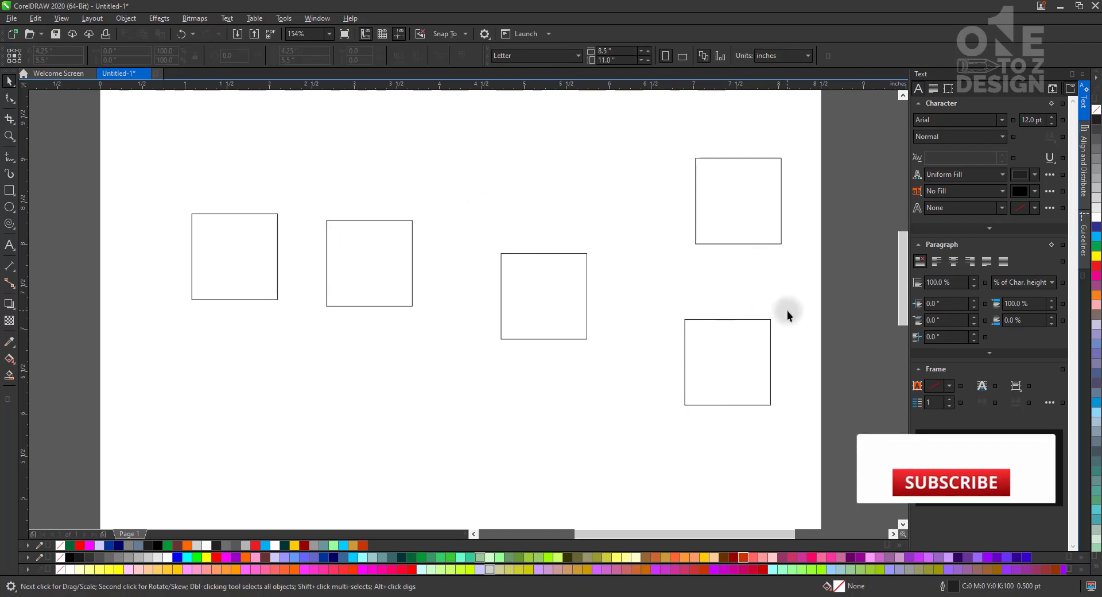
left_click_drag(730, 361, 644, 297)
left_click_drag(743, 239, 752, 319)
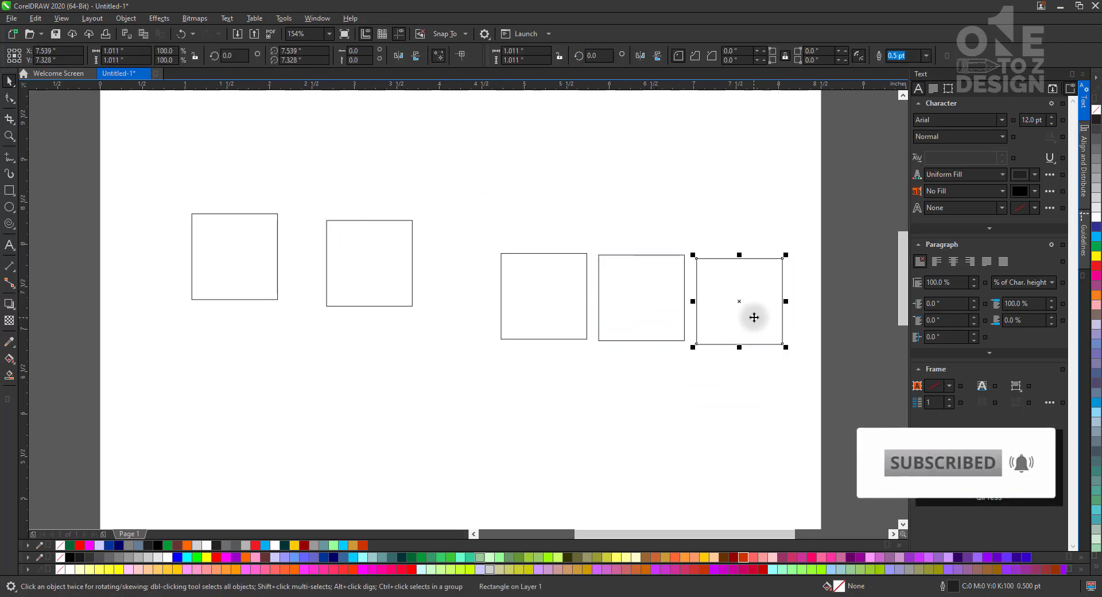
left_click_drag(394, 265, 414, 300)
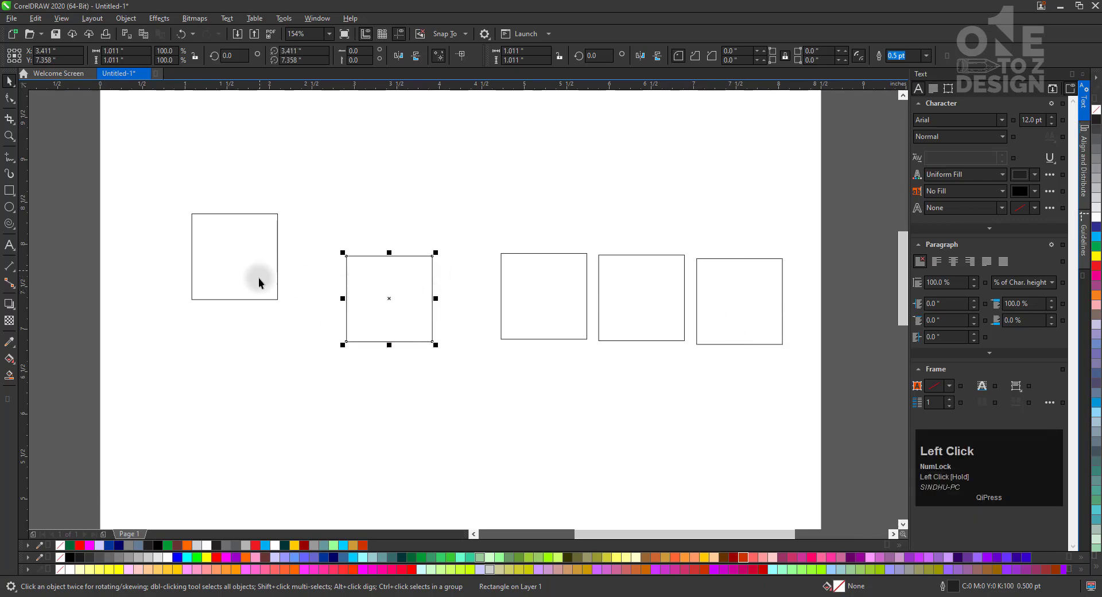
left_click_drag(259, 277, 263, 309)
left_click(327, 205)
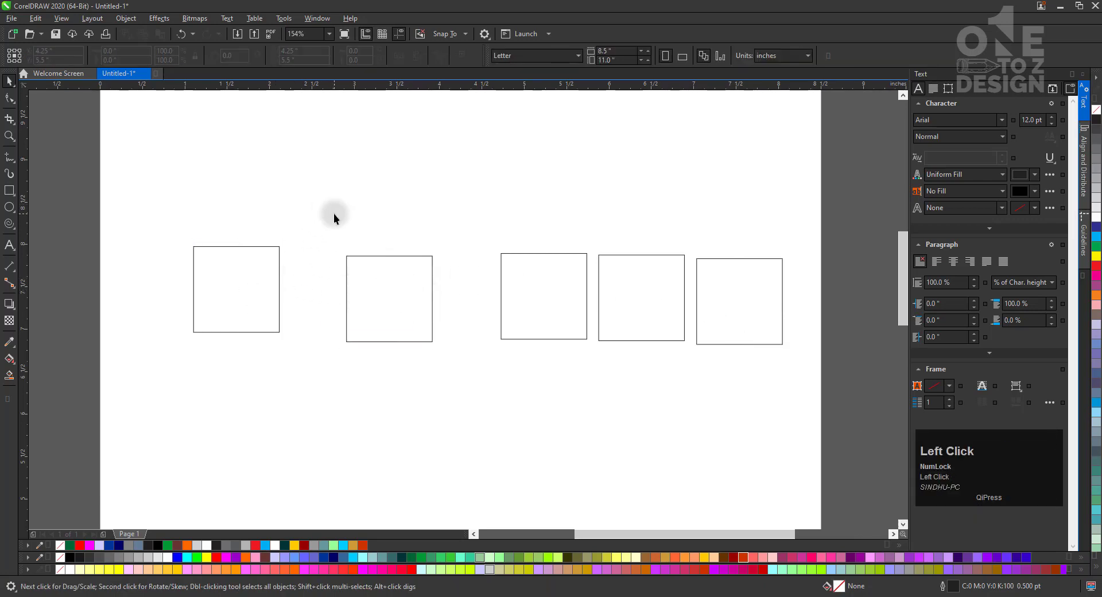
left_click(378, 304)
left_click(156, 204)
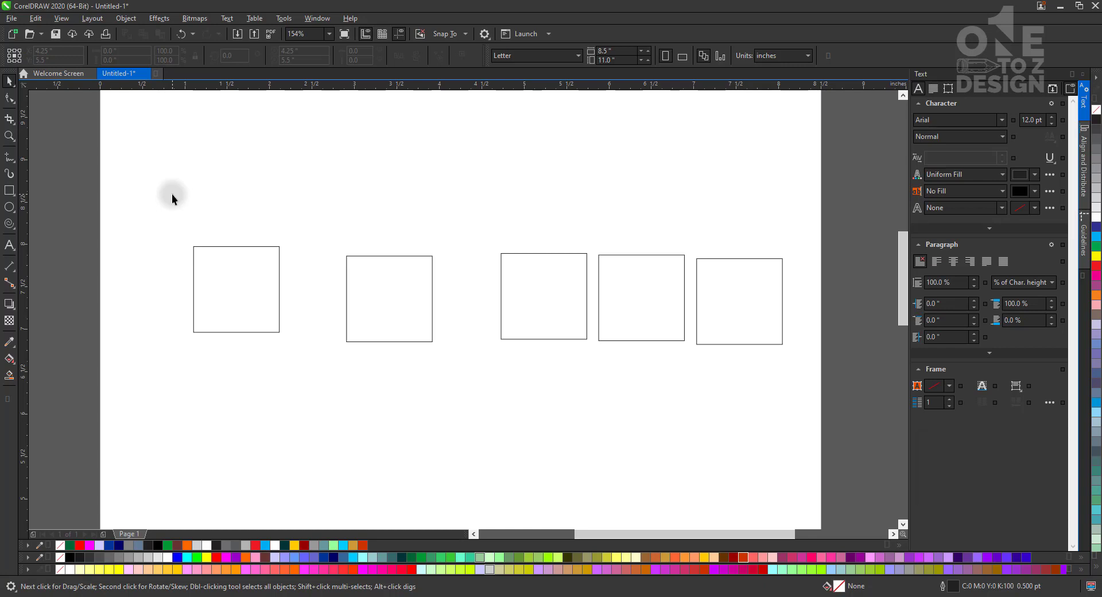
left_click_drag(154, 216, 837, 353)
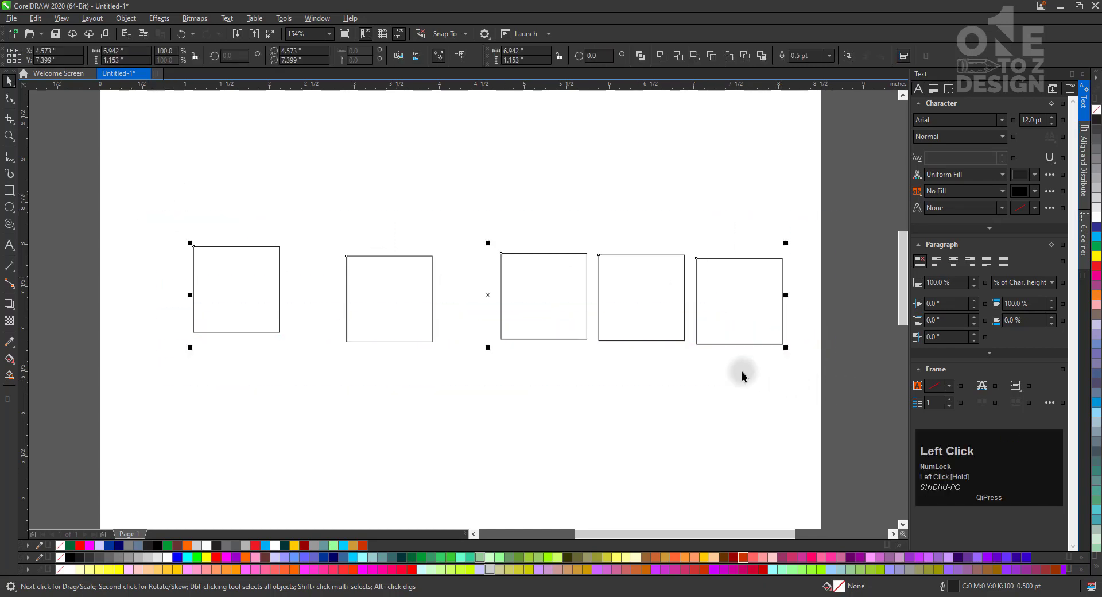
left_click(646, 182)
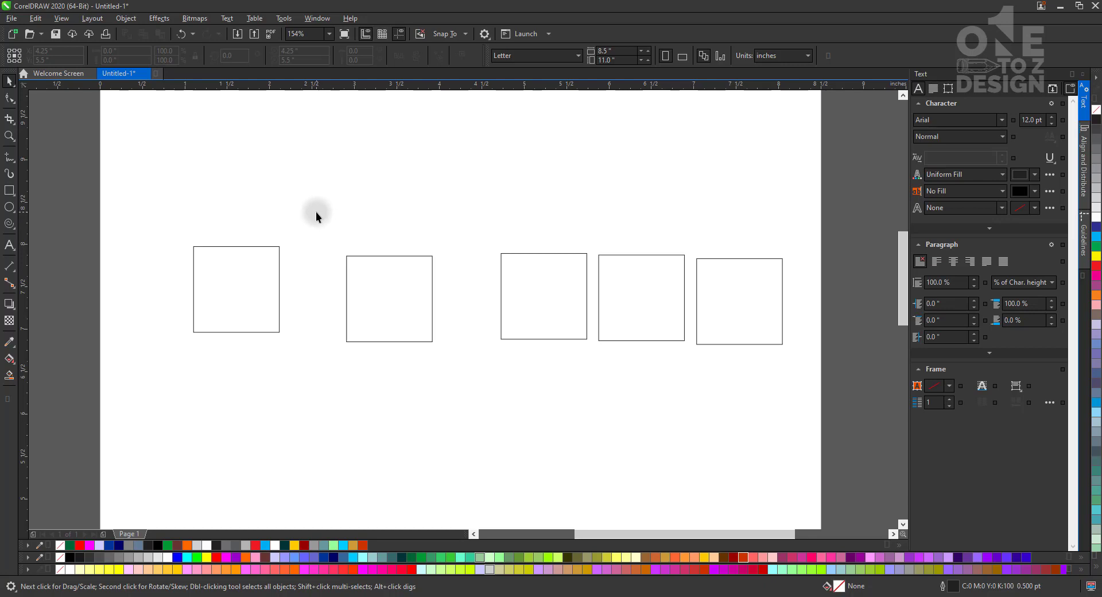
Draw a straight horizontal line about 7.07 inches long just below the row of squares
left_click(11, 161)
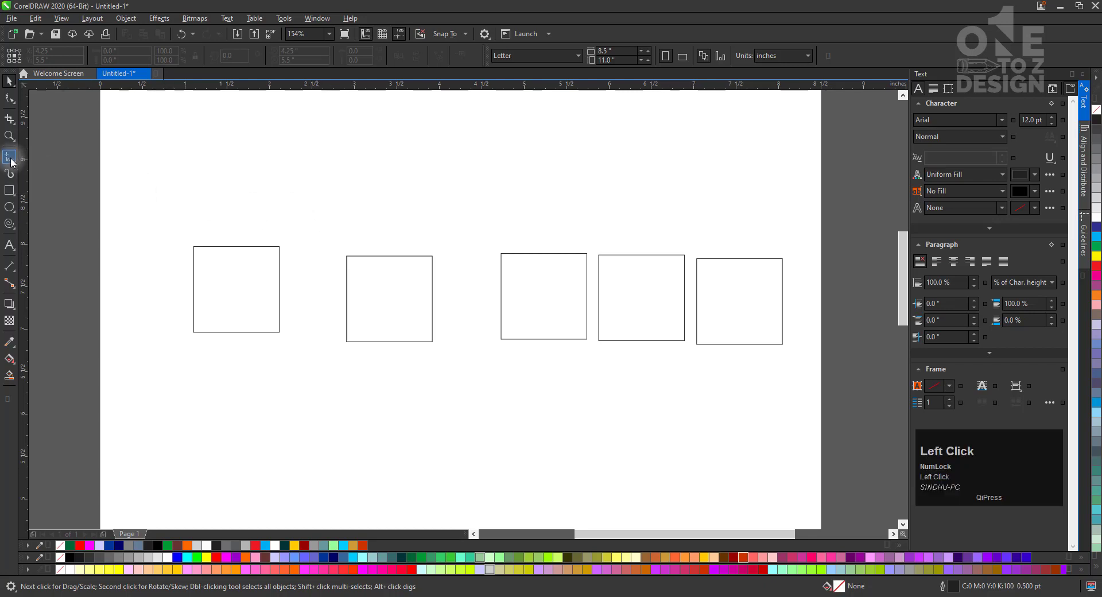
left_click(187, 361)
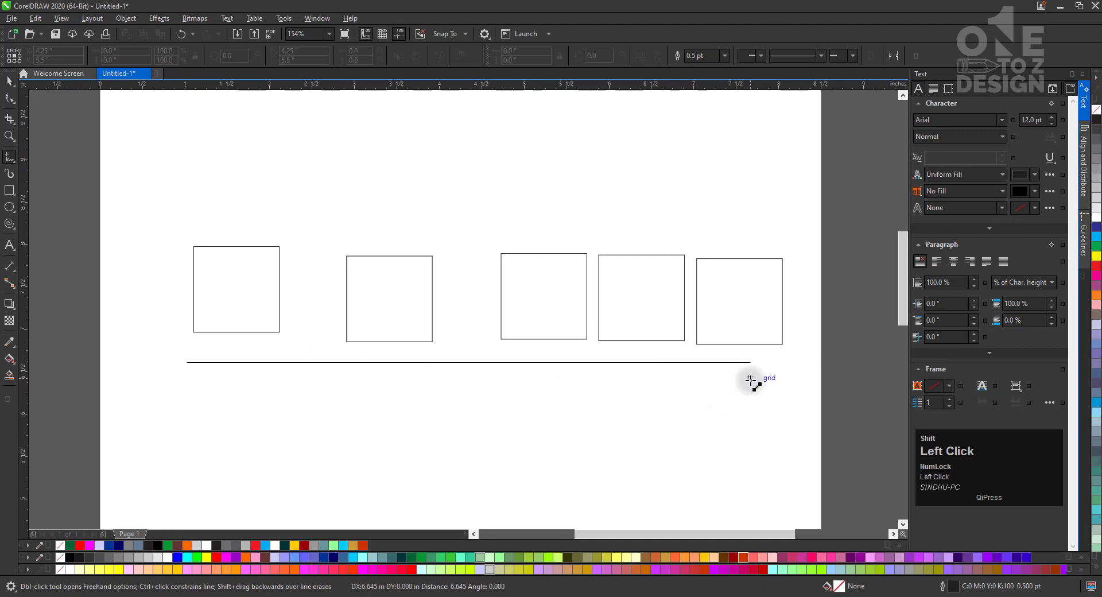
left_click(786, 374)
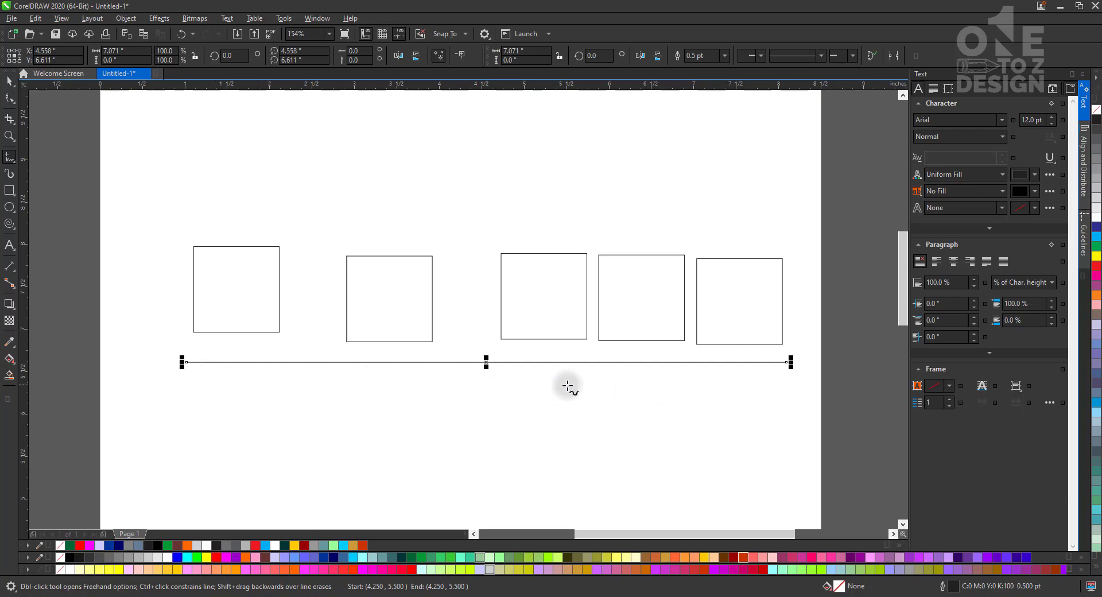
left_click(10, 81)
left_click(242, 165)
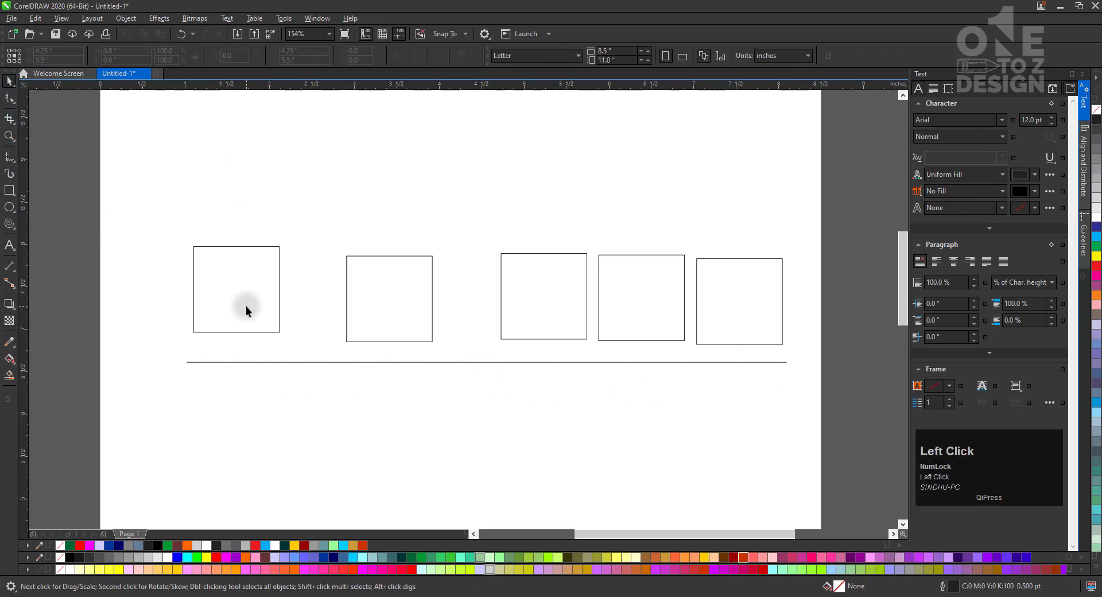
Move each of the five squares down so its bottom edge rests on the horizontal line
left_click(256, 332)
left_click_drag(249, 311, 239, 362)
double_click(397, 342)
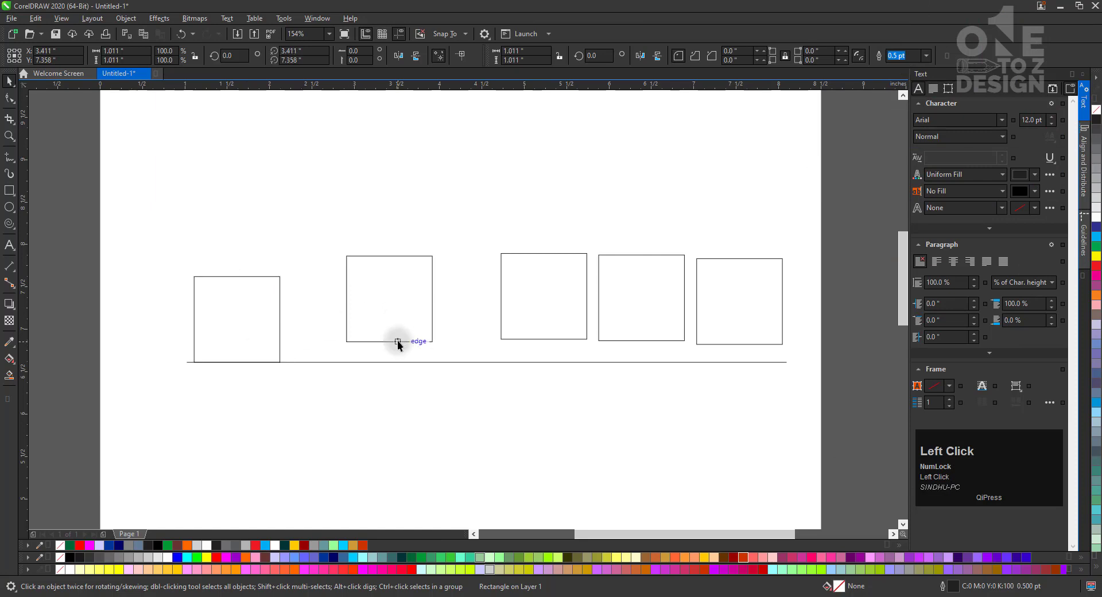
left_click_drag(404, 341, 401, 361)
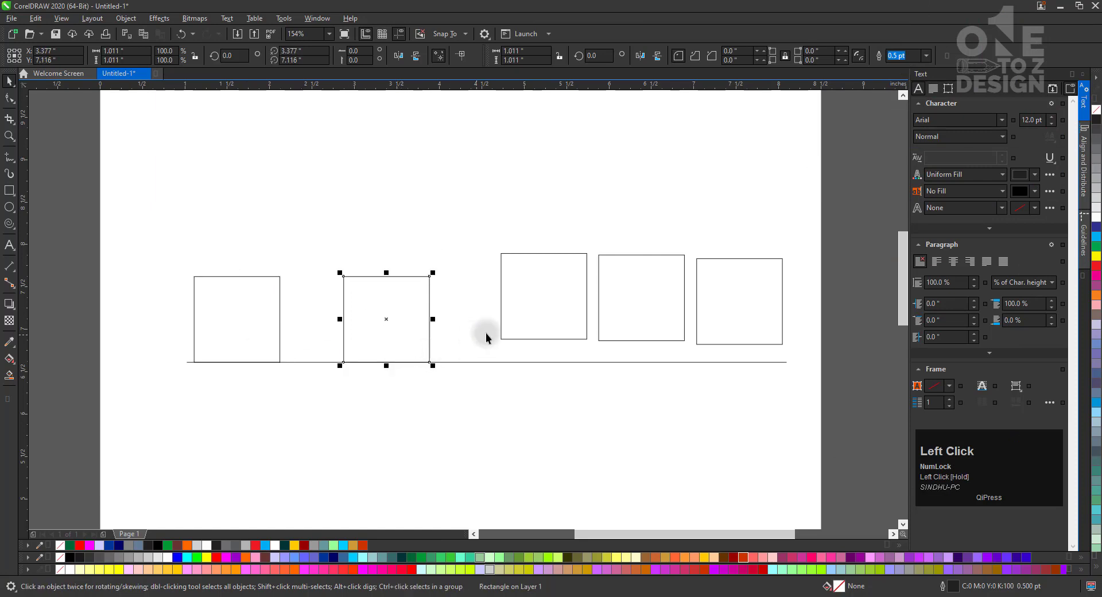
left_click_drag(510, 339, 520, 362)
left_click_drag(621, 341, 624, 362)
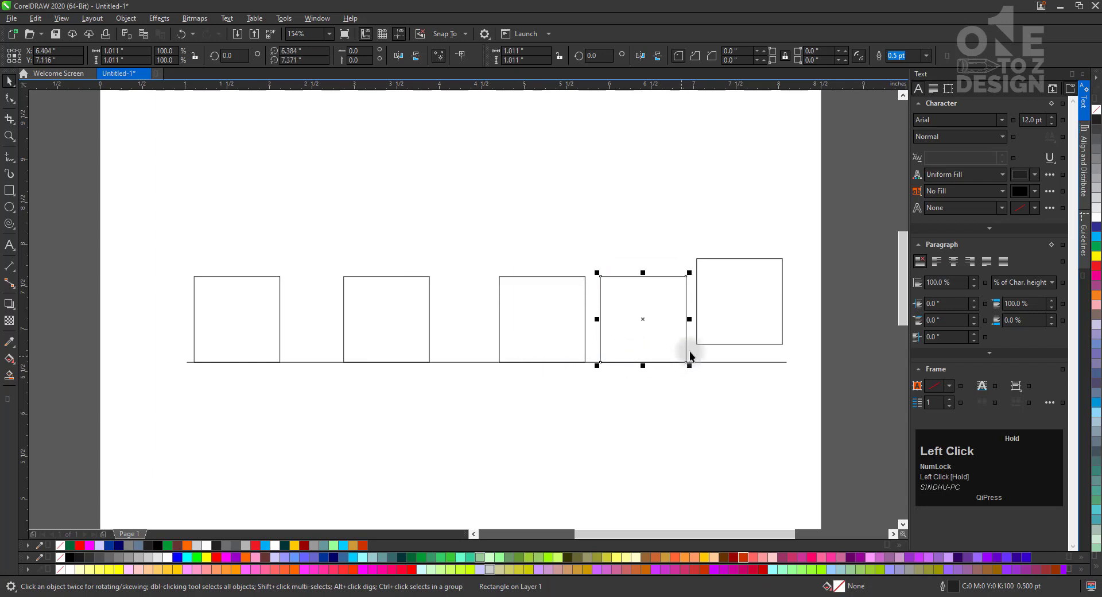
left_click(724, 345)
left_click_drag(727, 347, 723, 361)
left_click(728, 408)
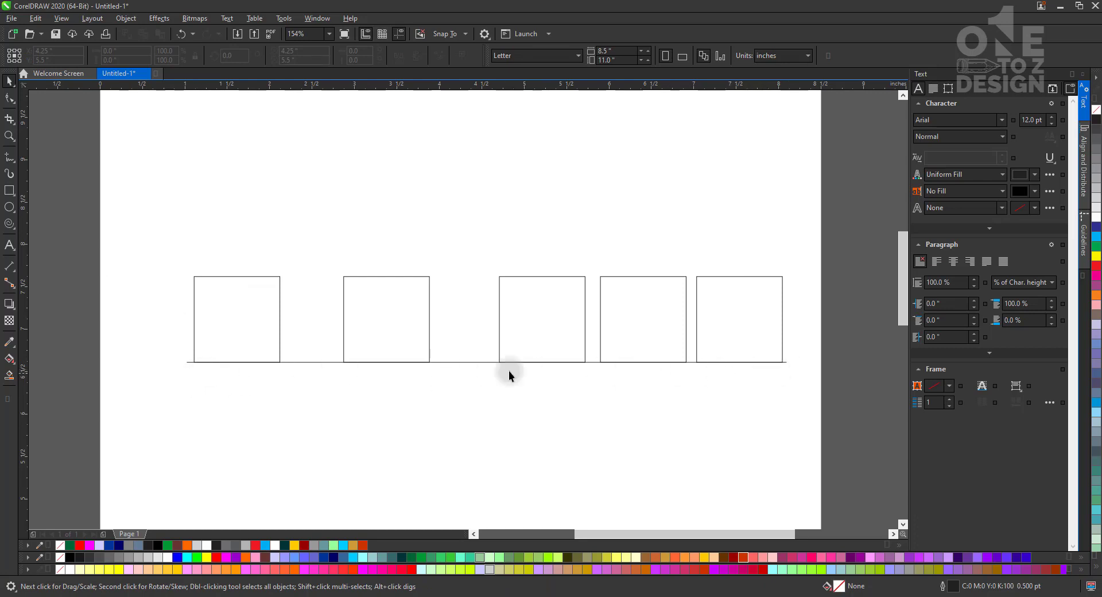
Delete the horizontal line and place a vertical guideline at X 0.576 inches, left of the first square
left_click(443, 361)
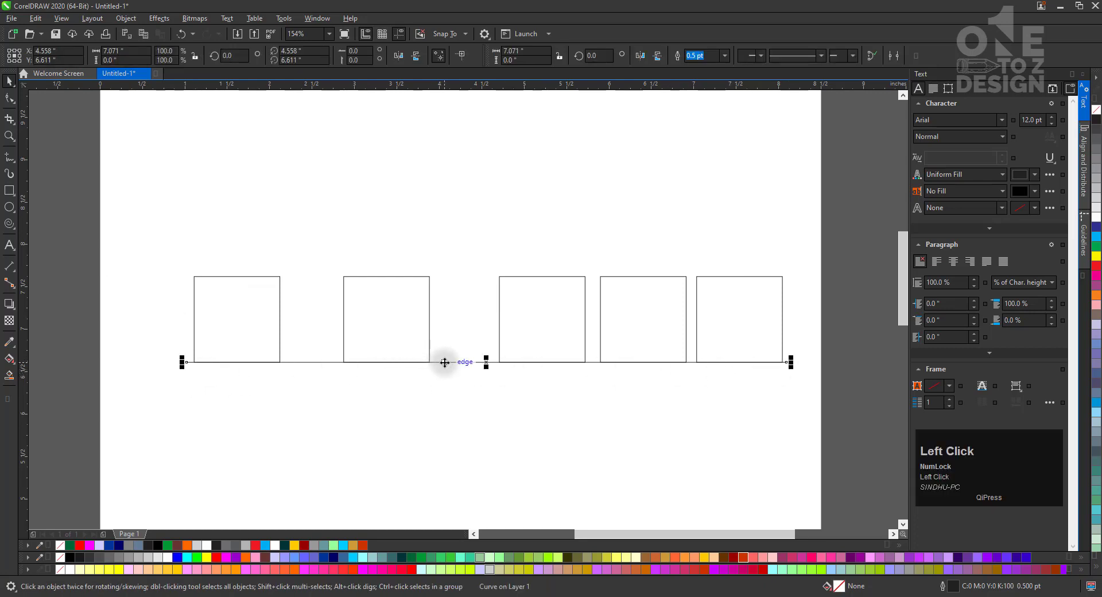
key("Delete")
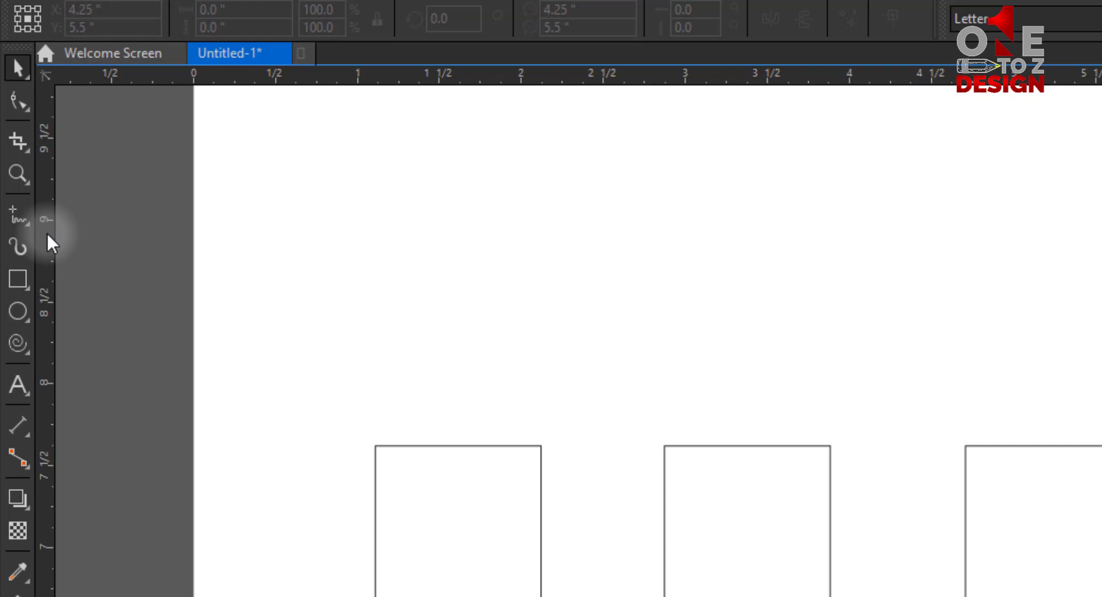
left_click_drag(47, 234, 288, 276)
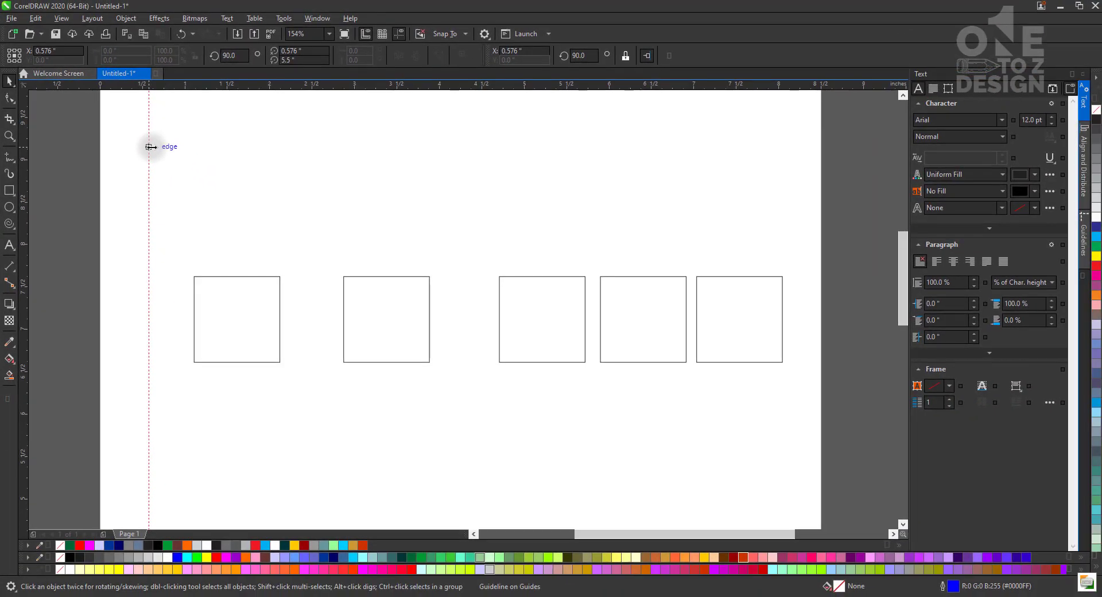
Zoom far out to examine how far the vertical guideline extends beyond the page, and return to the whole-page view
key("F3")
key("F3")
key("F3")
key("F3")
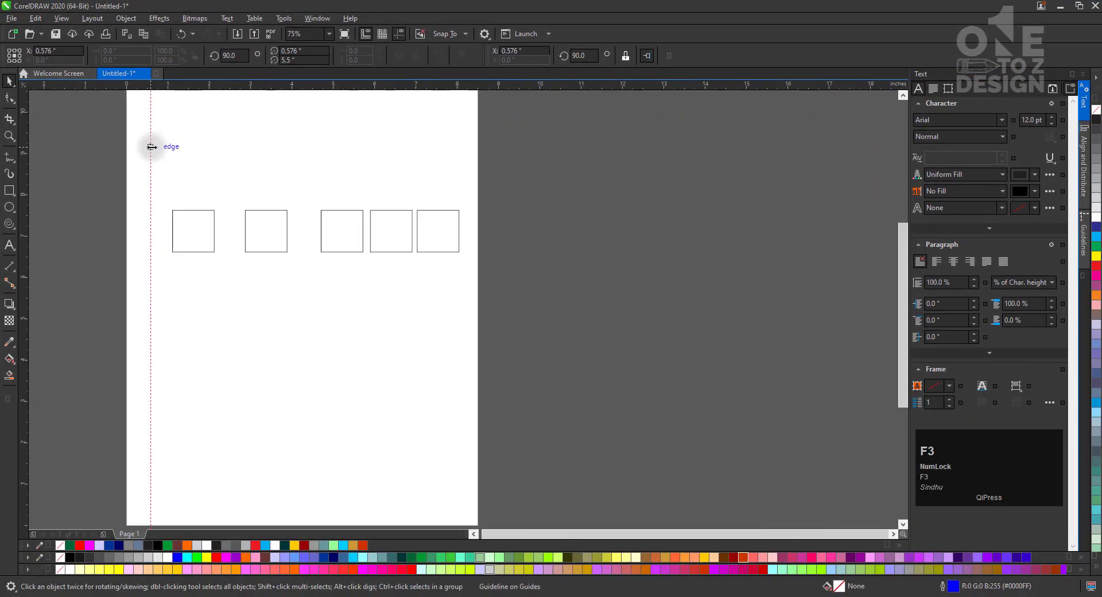
key("F3")
key("F3")
key("F3")
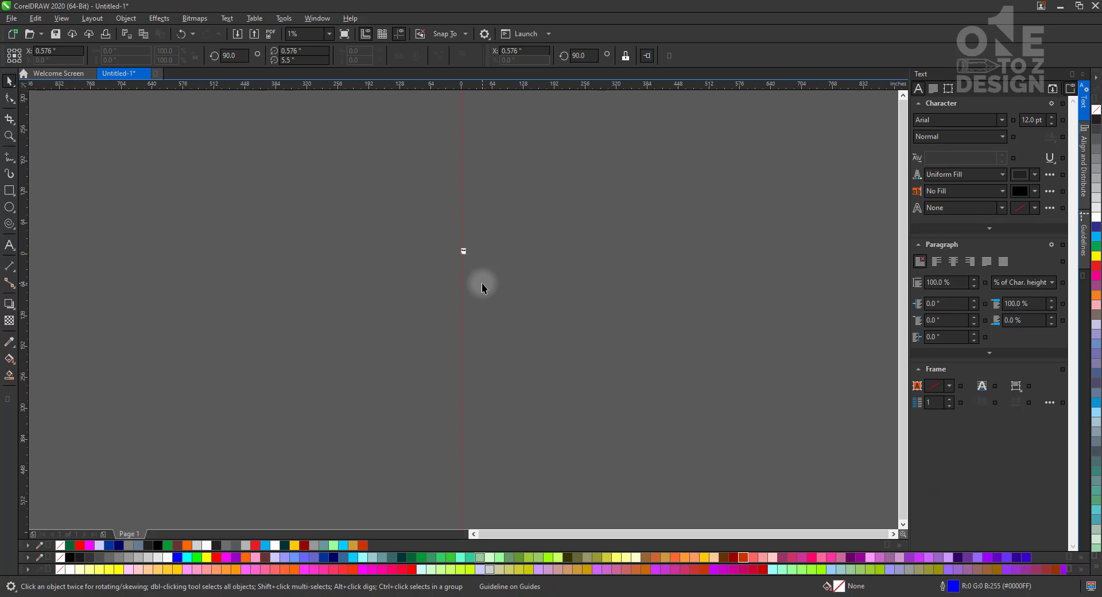
key("F3")
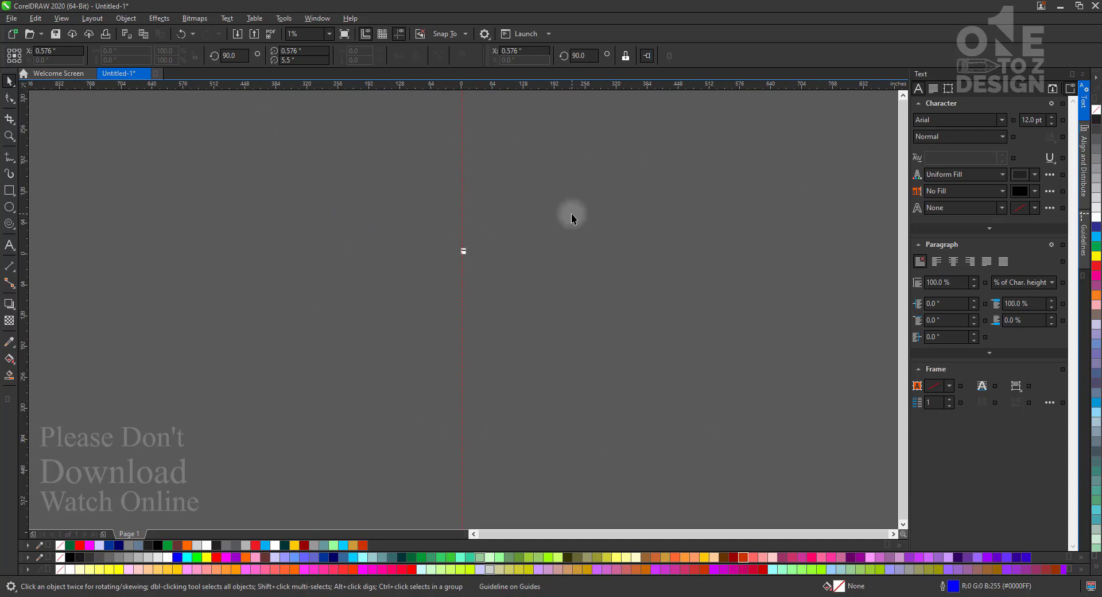
key("shift+F4")
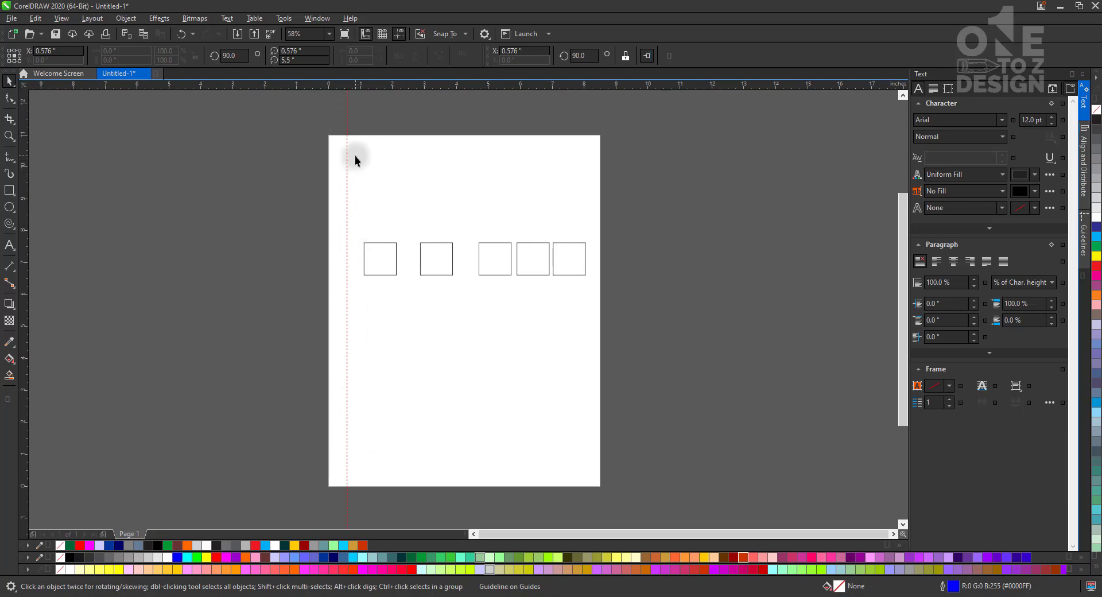
left_click(404, 85)
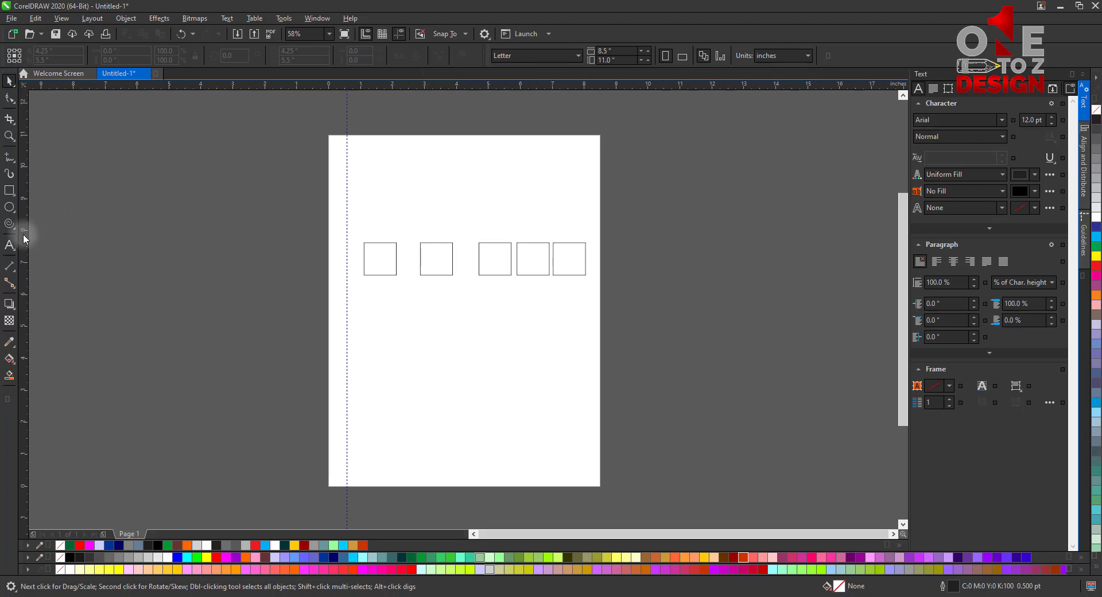
Add a second vertical guideline near the page's left edge and a horizontal guideline at Y 8.75 inches above the squares
left_click_drag(24, 234, 336, 287)
left_click_drag(411, 87, 405, 208)
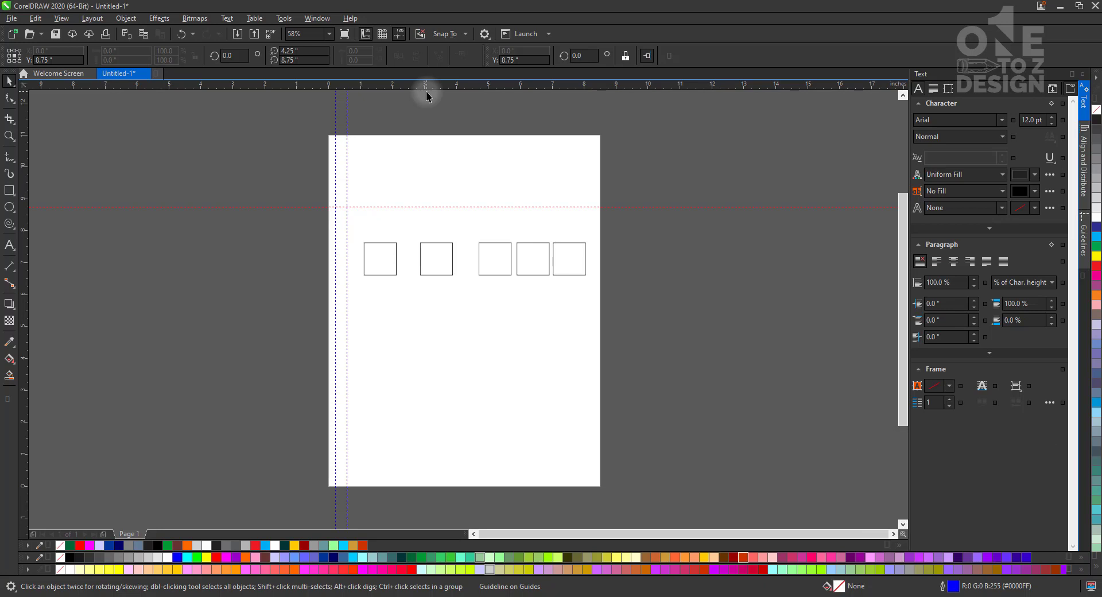
Delete all five squares from the page, keeping the guidelines
key("z")
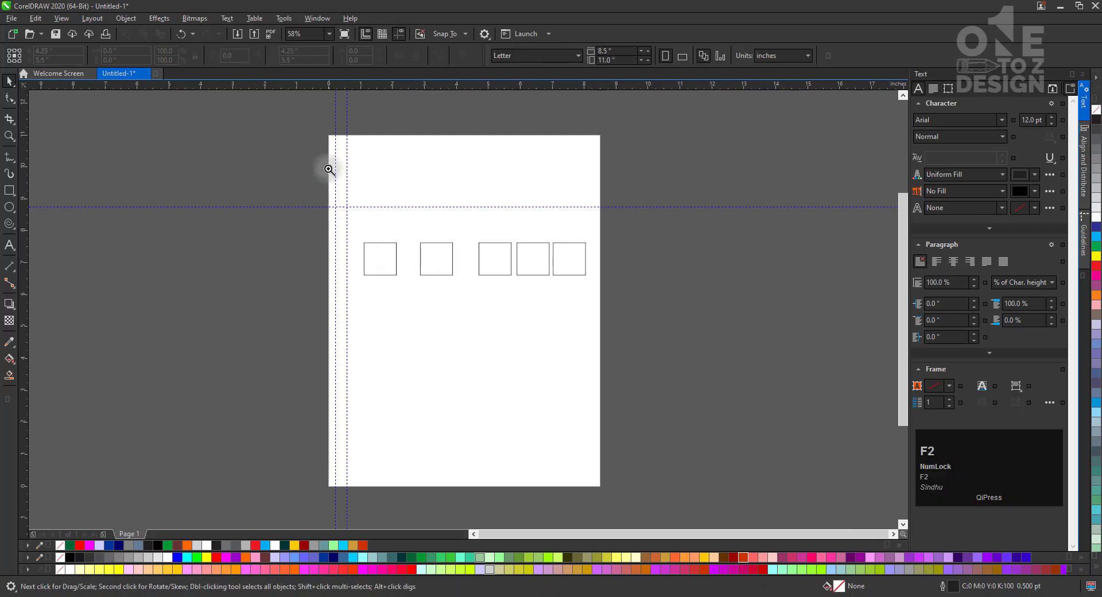
left_click_drag(329, 136, 620, 303)
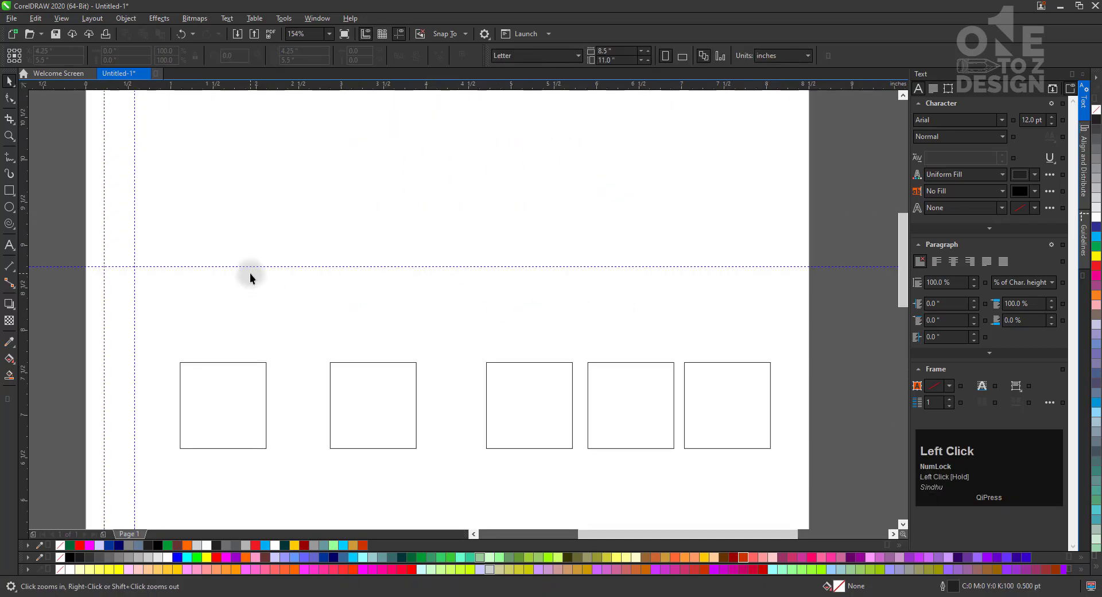
left_click(249, 363)
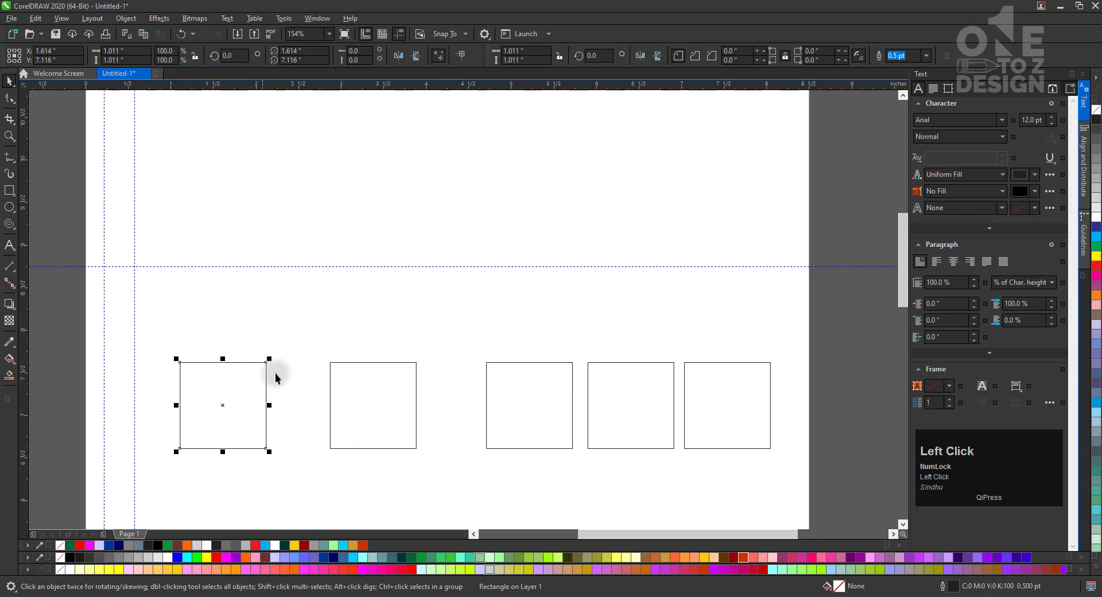
key("Delete")
left_click(415, 397)
key("Delete")
left_click(540, 404)
key("Delete")
left_click(643, 405)
key("Delete")
left_click(697, 407)
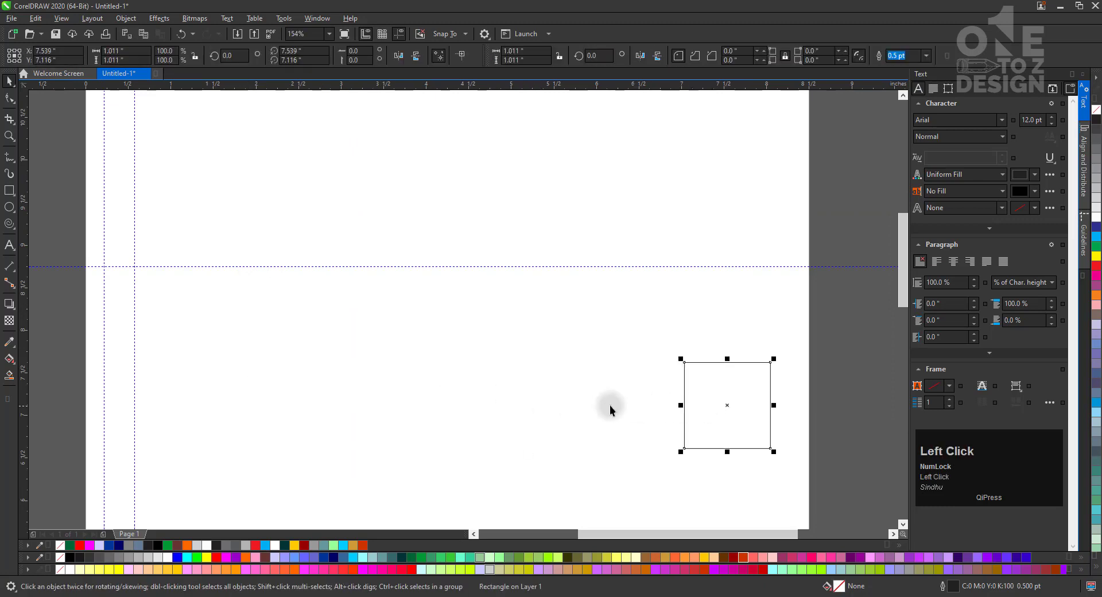
Draw a rectangle about 4.83 by 2.24 inches in the upper middle of the page, across the horizontal guideline
left_click(9, 190)
left_click_drag(249, 200, 661, 390)
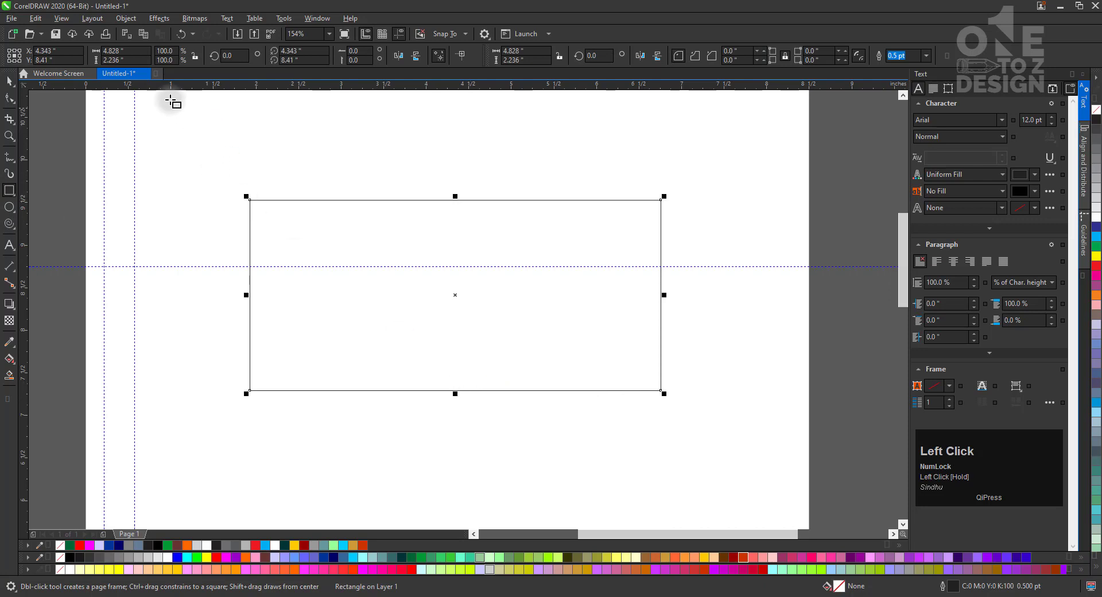
Resize the rectangle to 3.5 inches wide and 2.25 inches high
left_click(112, 51)
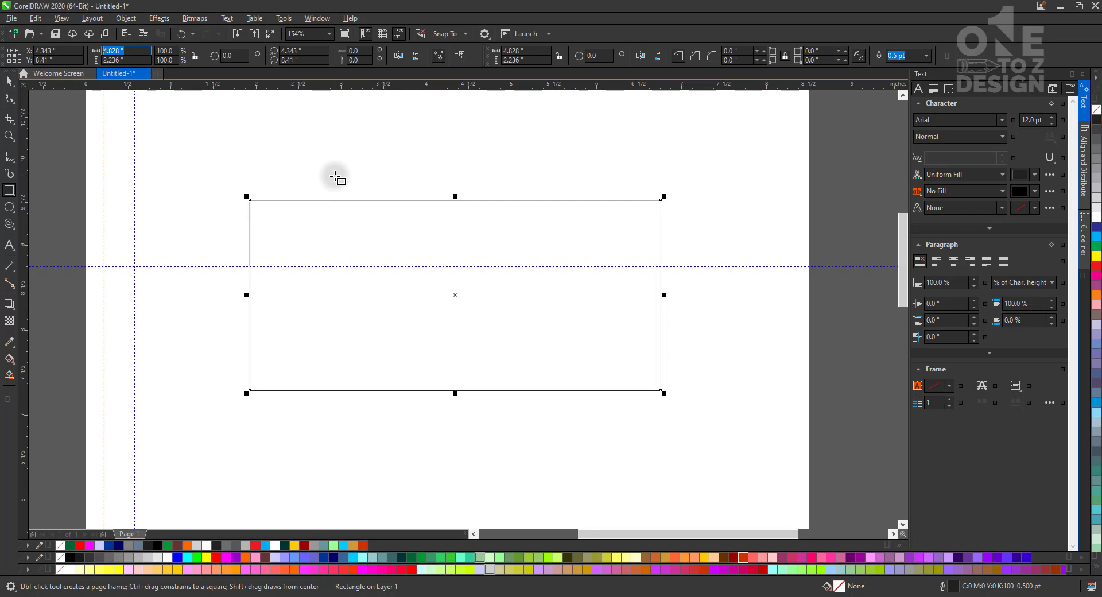
type("3.5")
key("BackSpace")
key("BackSpace")
key("BackSpace")
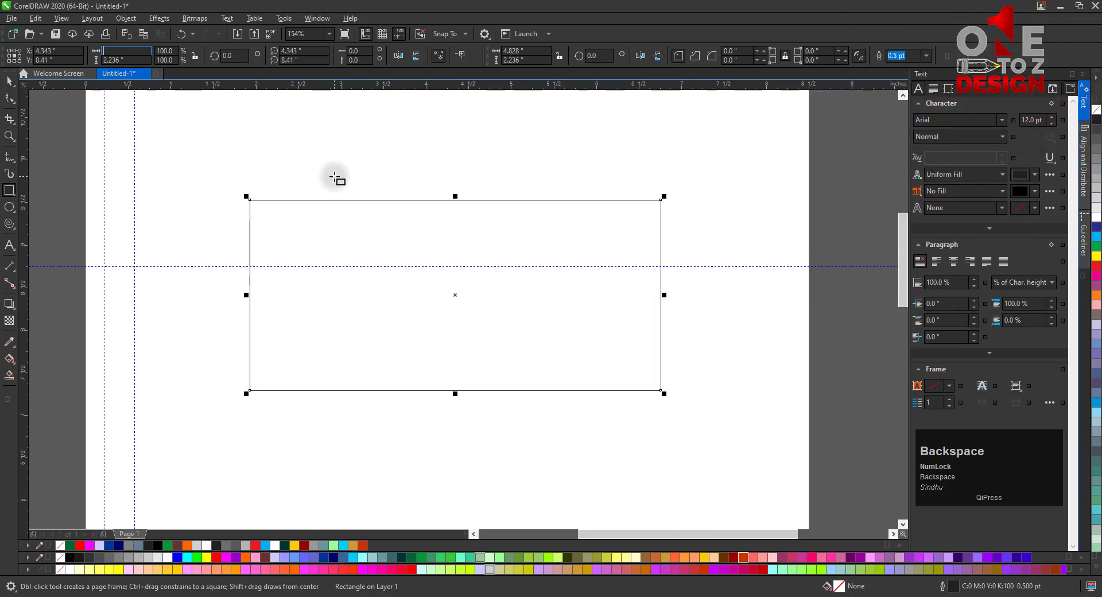
type("3.5")
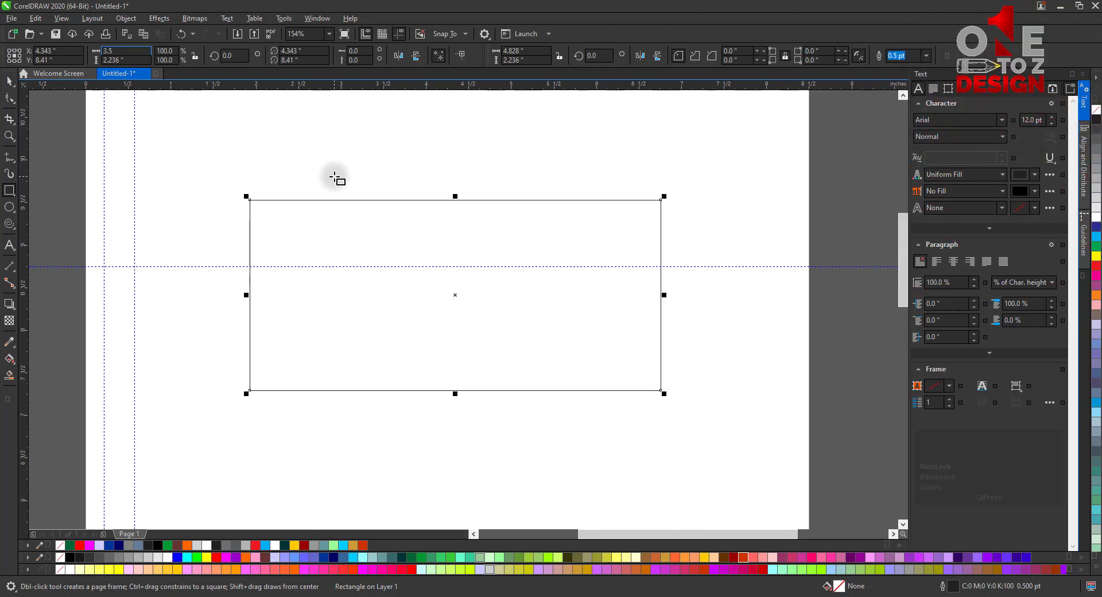
key("Tab")
type("2.25")
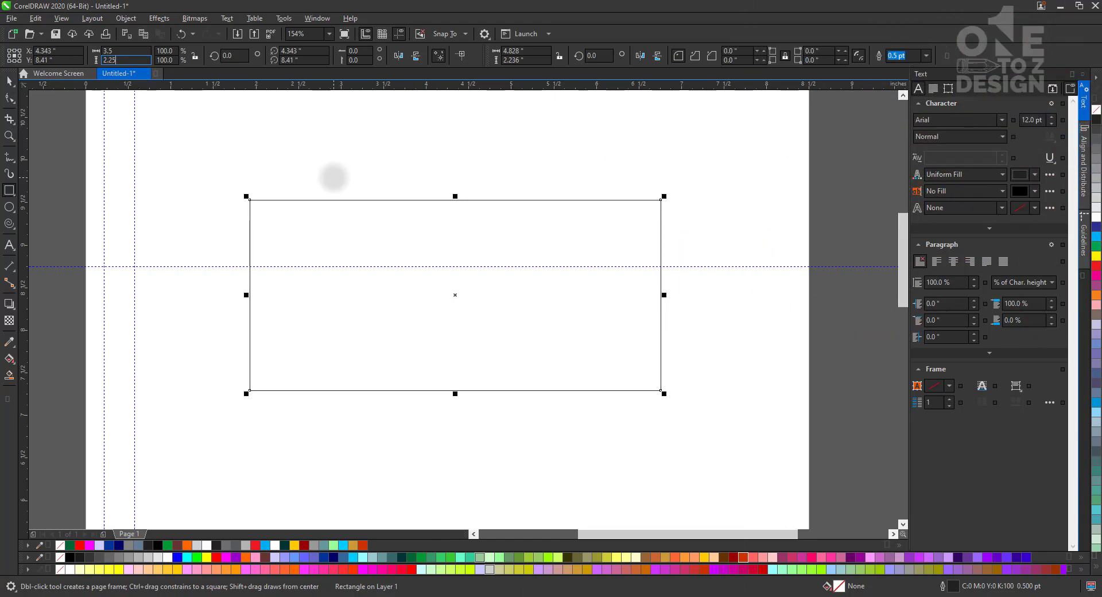
key("Return")
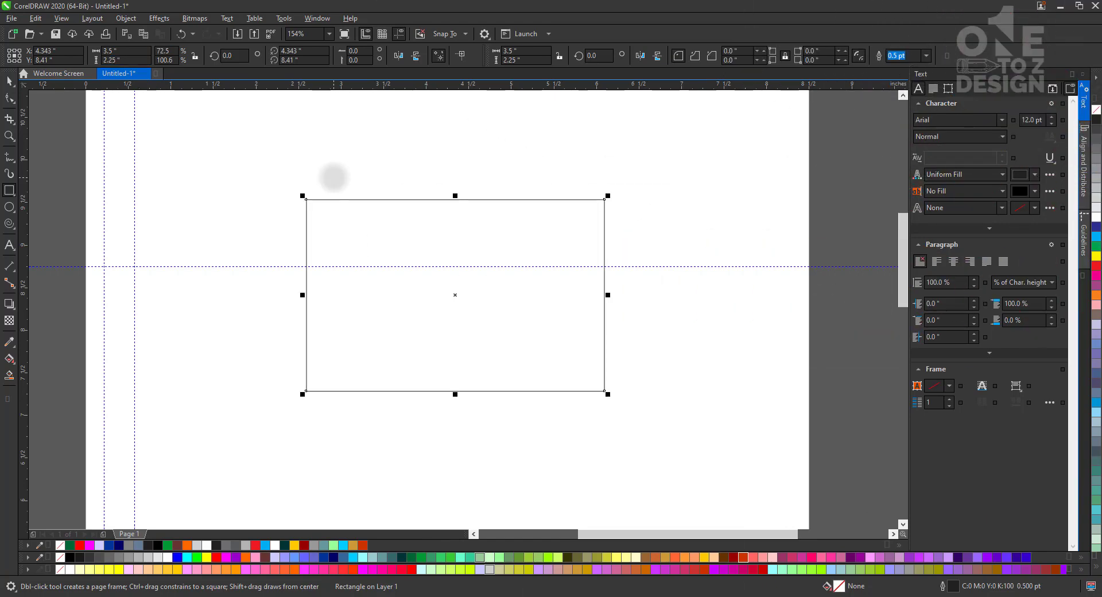
Move the horizontal guideline above the rectangle, to Y about 9.92 inches
left_click(9, 80)
left_click(353, 234)
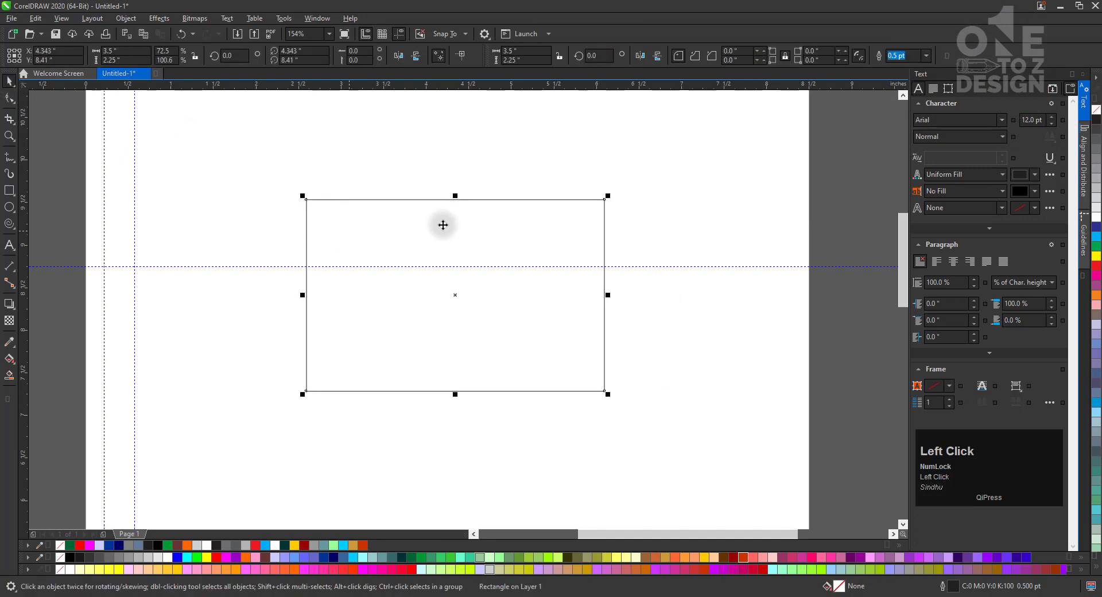
left_click(626, 264)
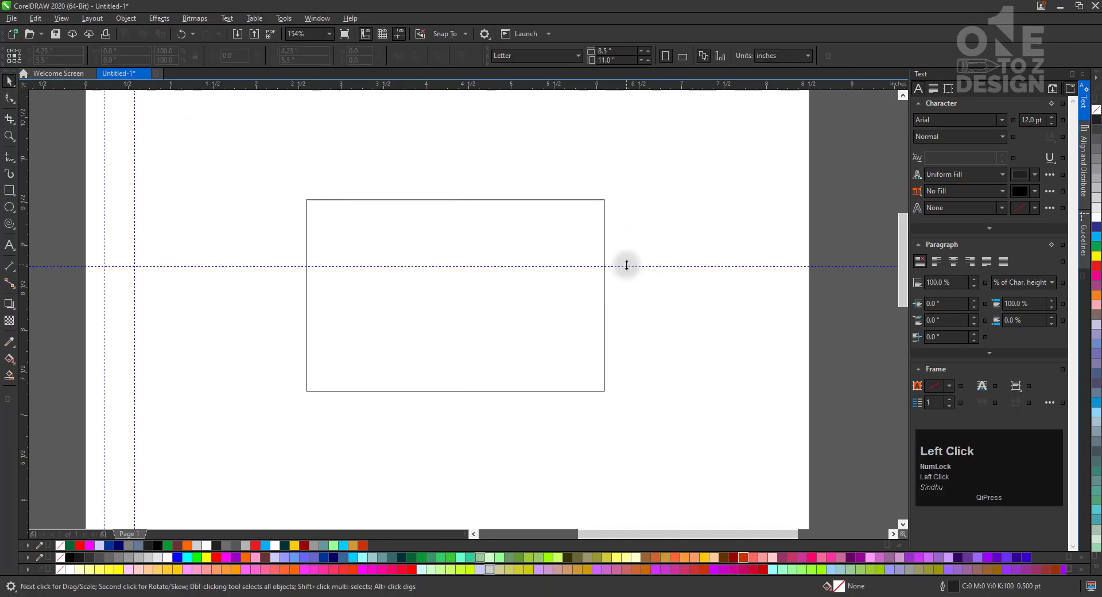
left_click_drag(629, 266, 615, 167)
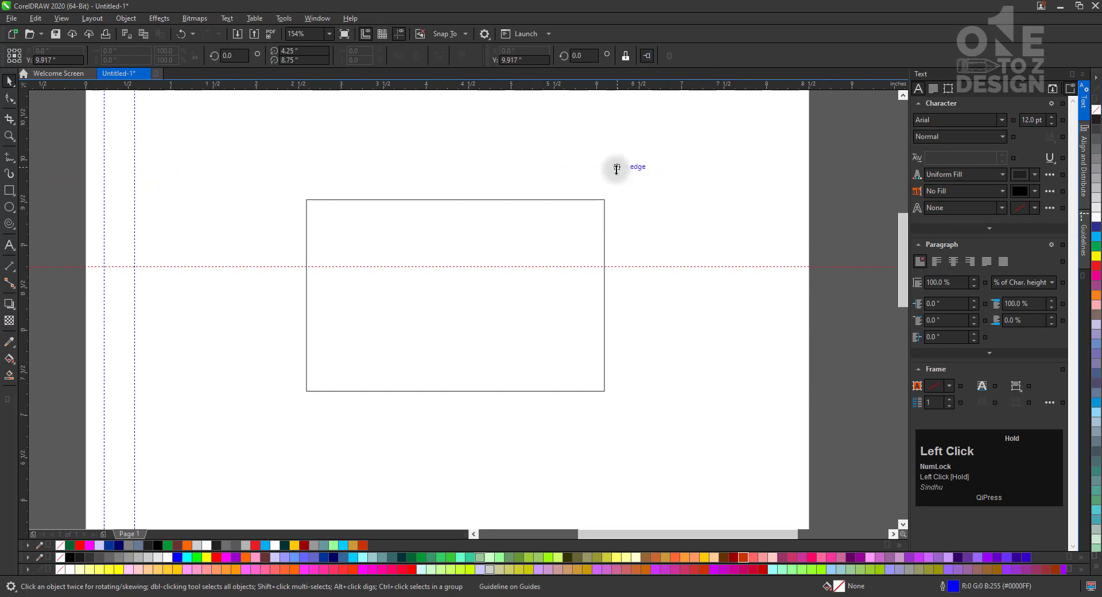
left_click(619, 210)
Draw a square about 0.45 inches wide inside the upper-left part of the rectangle
key("z")
left_click_drag(273, 156, 631, 405)
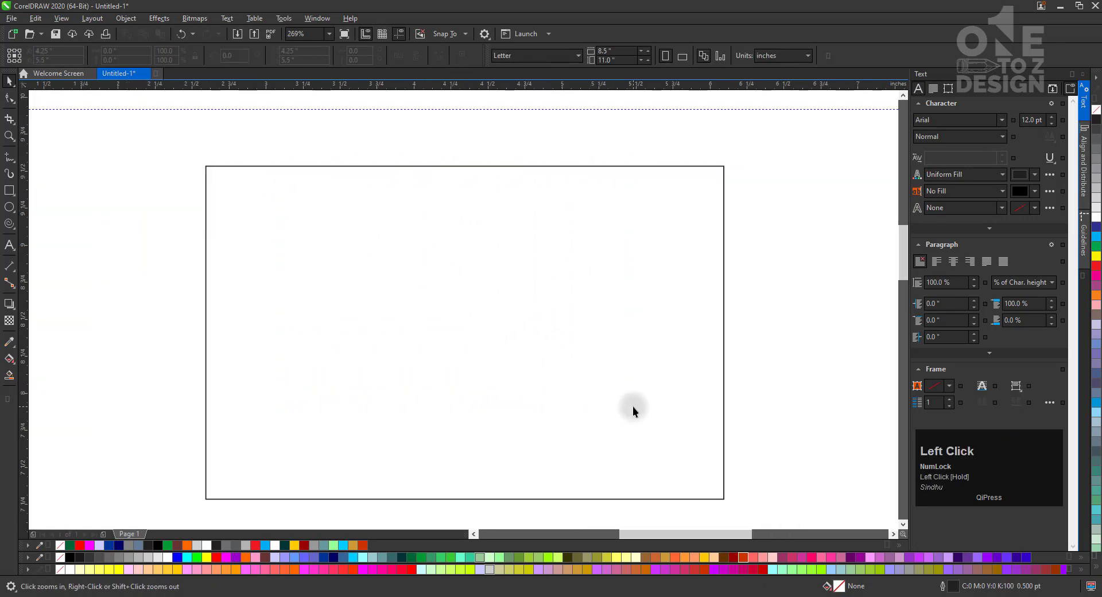
left_click(9, 190)
left_click_drag(234, 223, 300, 290)
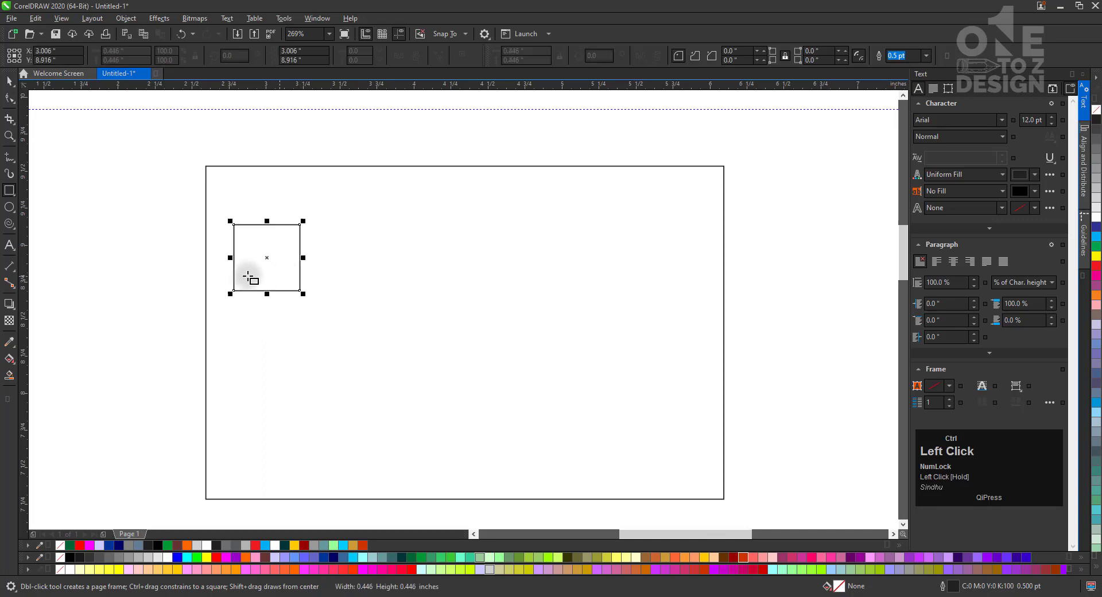
left_click(14, 84)
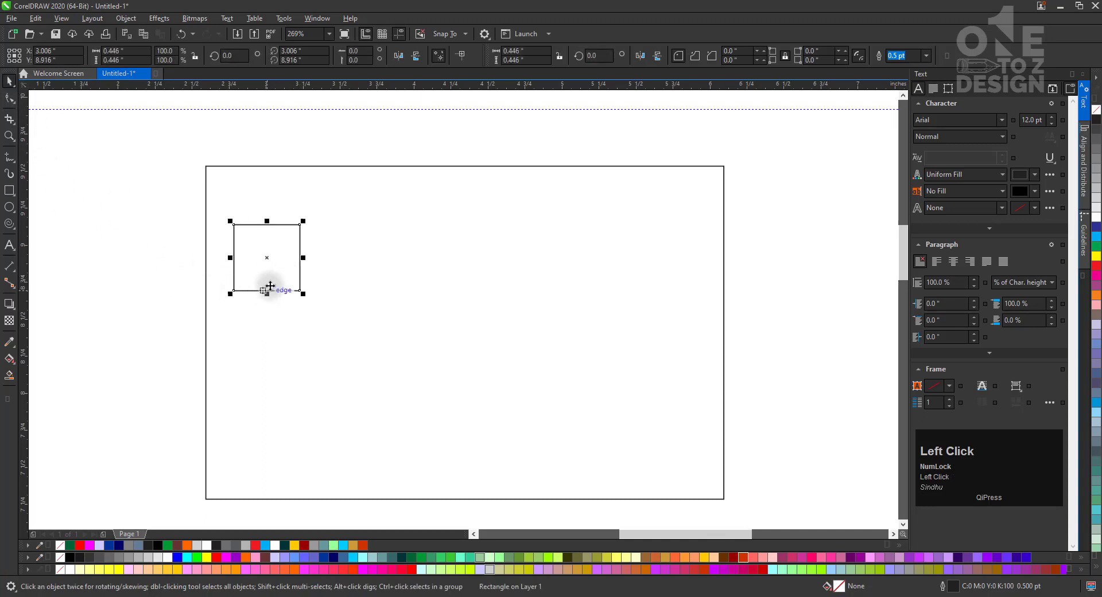
Fill the large rectangle with light teal and the small square with green
left_click(247, 498)
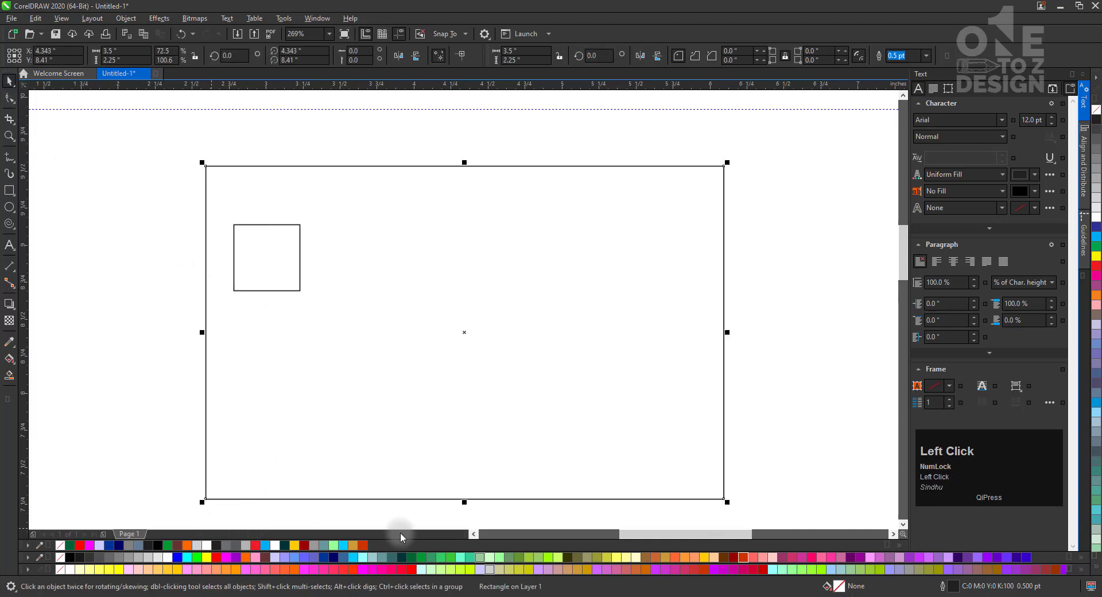
left_click(372, 557)
left_click(154, 345)
left_click(270, 265)
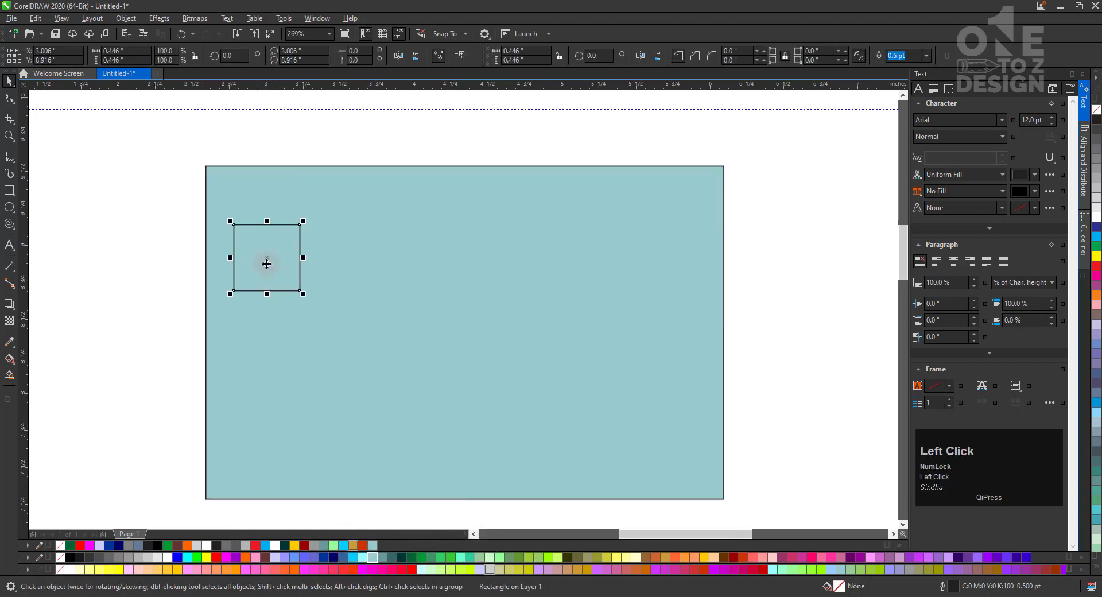
left_click(421, 556)
left_click(198, 277)
Add the artistic text "Text" on the page, left of the teal rectangle
left_click(9, 244)
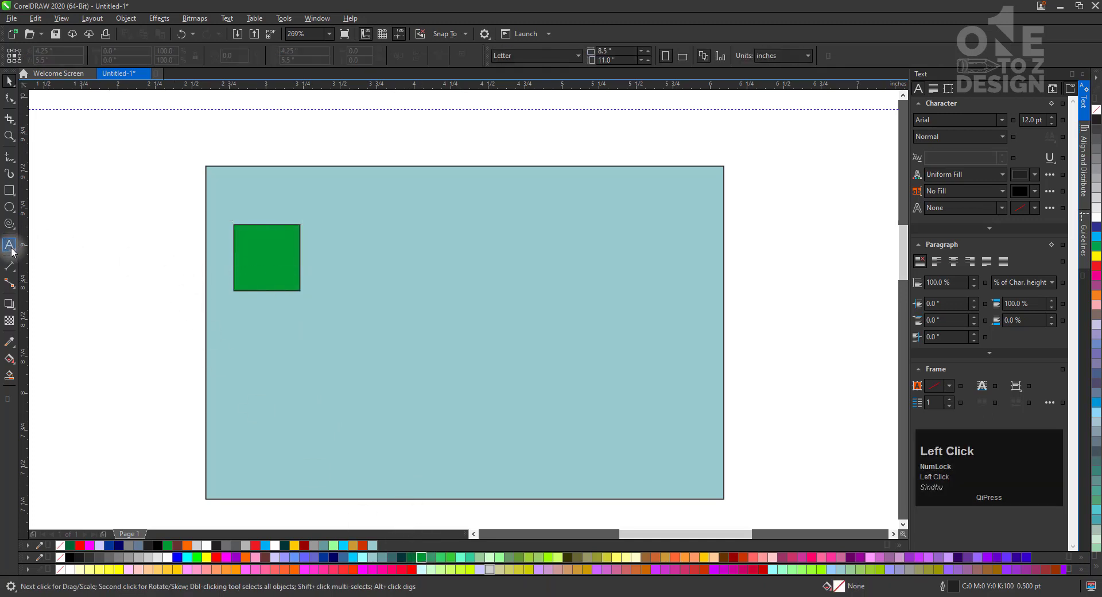
left_click(99, 323)
type("T")
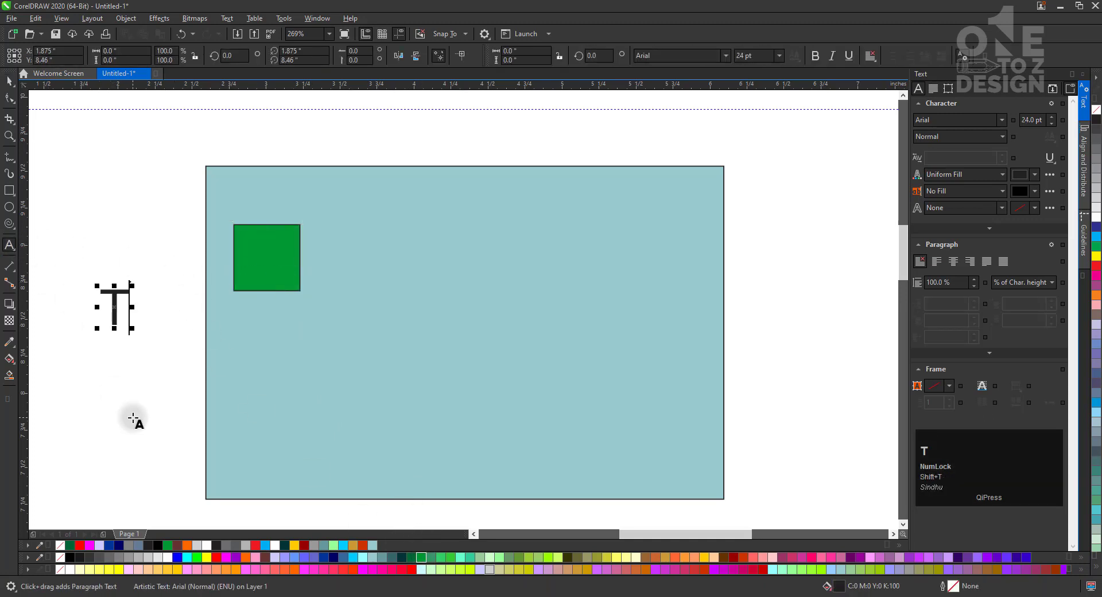
type("ext")
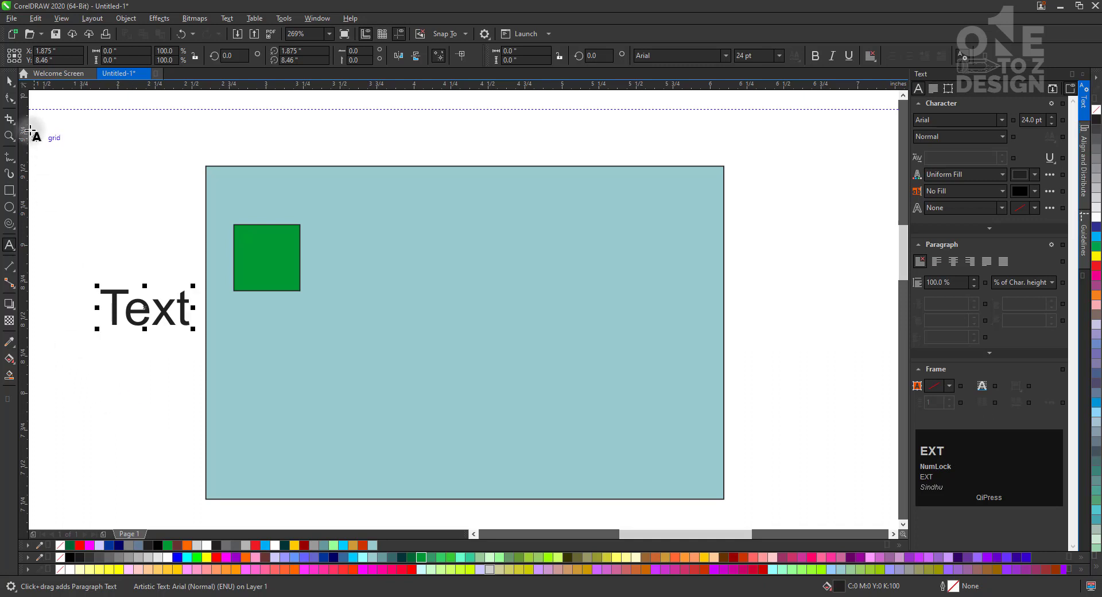
Copy the text below the green square and into the rectangle's lower-right area, and move the original to its upper-right area
left_click(9, 80)
left_click_drag(195, 320, 308, 337)
right_click(308, 338)
left_click(187, 317)
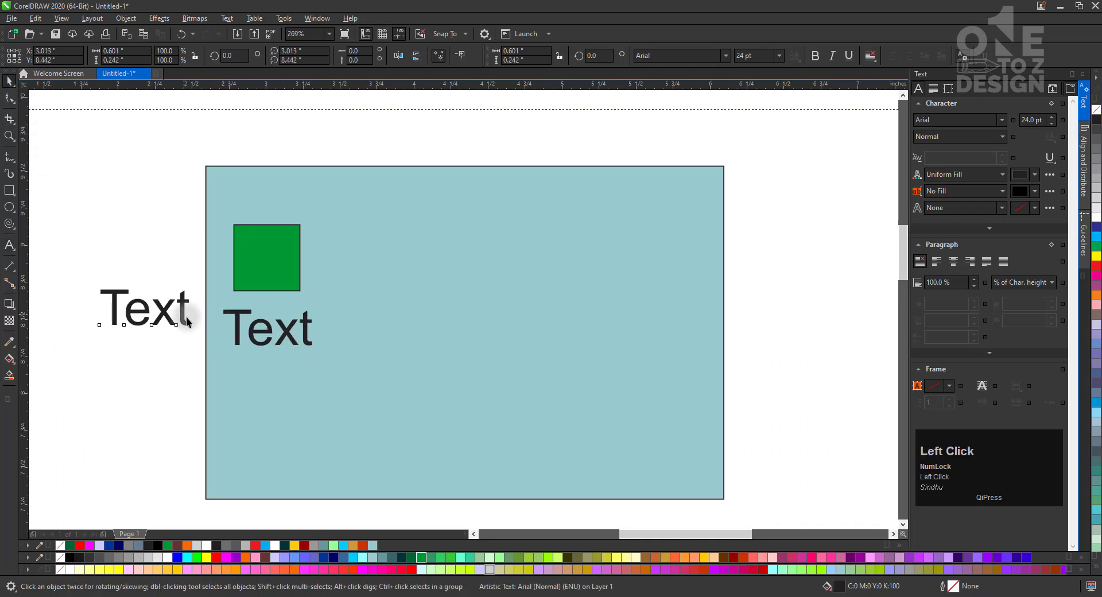
left_click_drag(186, 321, 687, 468)
right_click(687, 469)
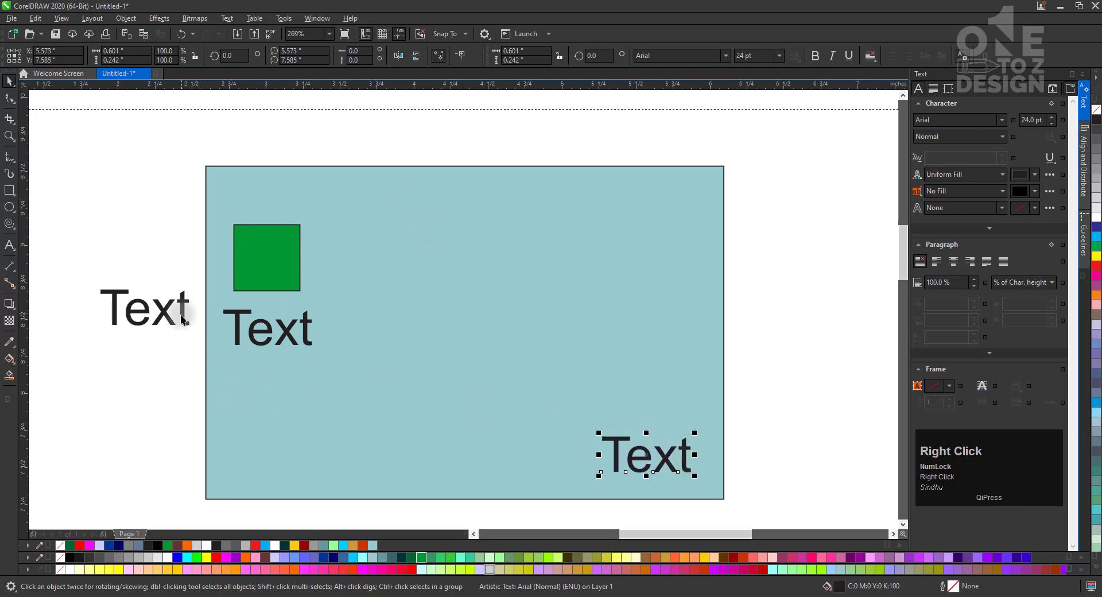
left_click_drag(184, 320, 686, 224)
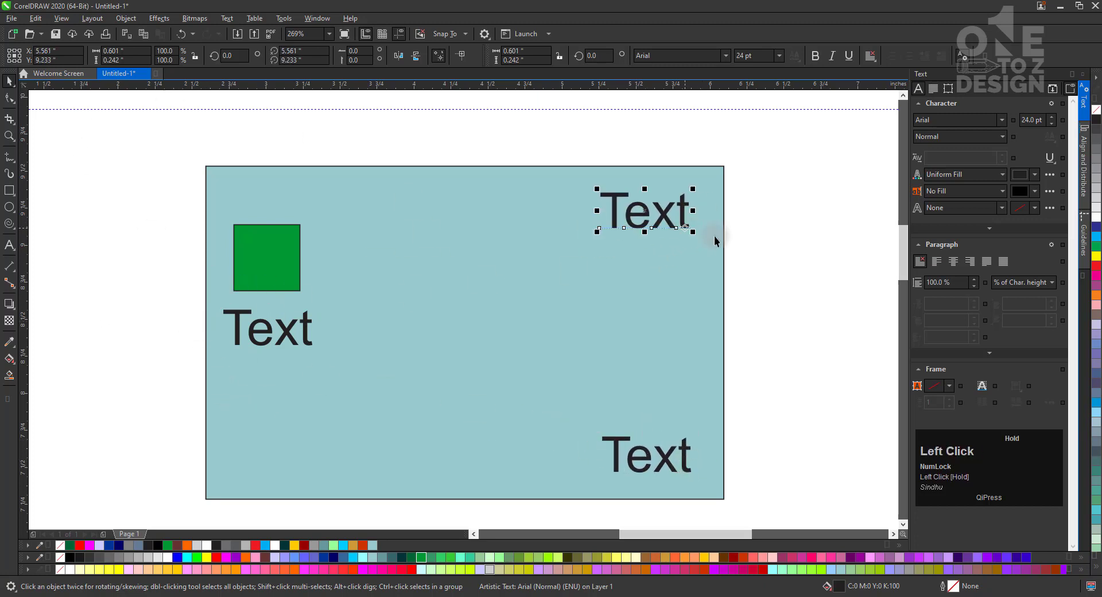
left_click(745, 242)
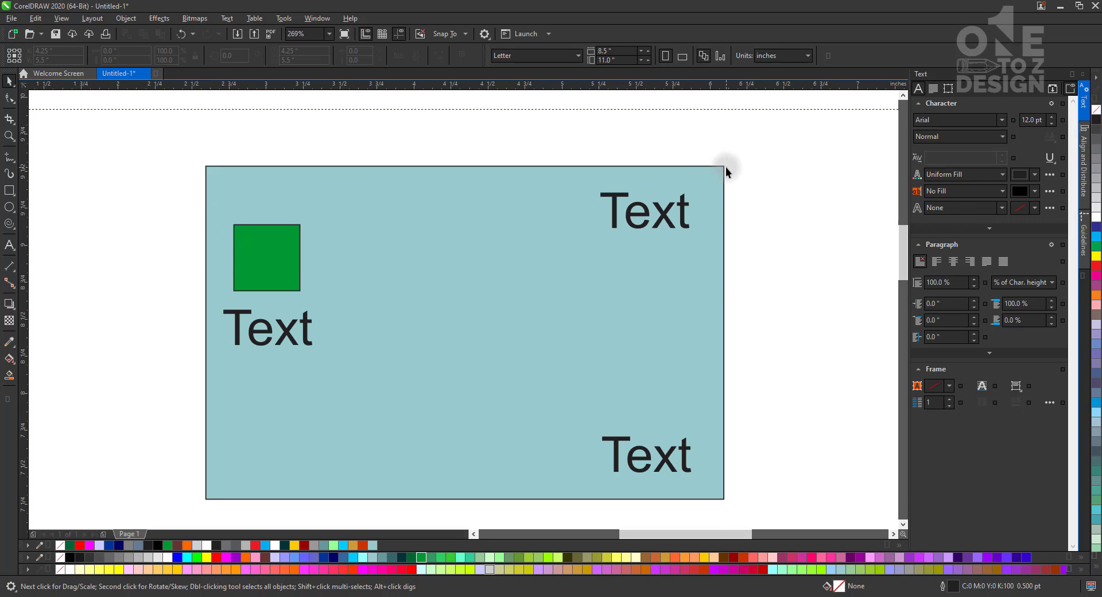
Move the lower-right text tight into the rectangle's corner, and bring it back inward to about X 5.59, Y 7.58 inches
left_click(660, 467)
left_click_drag(660, 464, 697, 486)
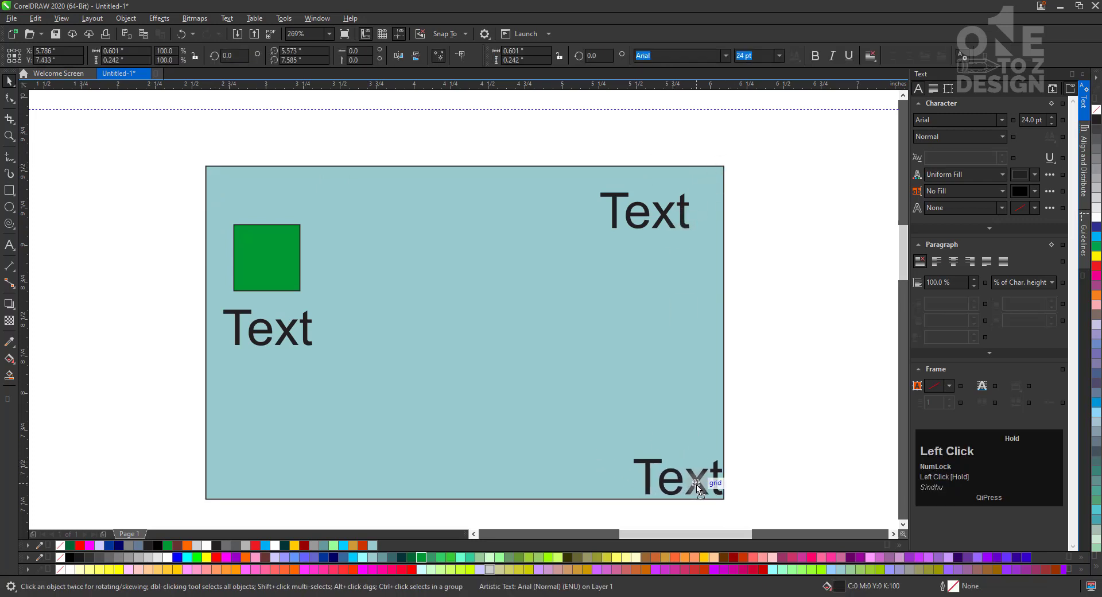
left_click(779, 469)
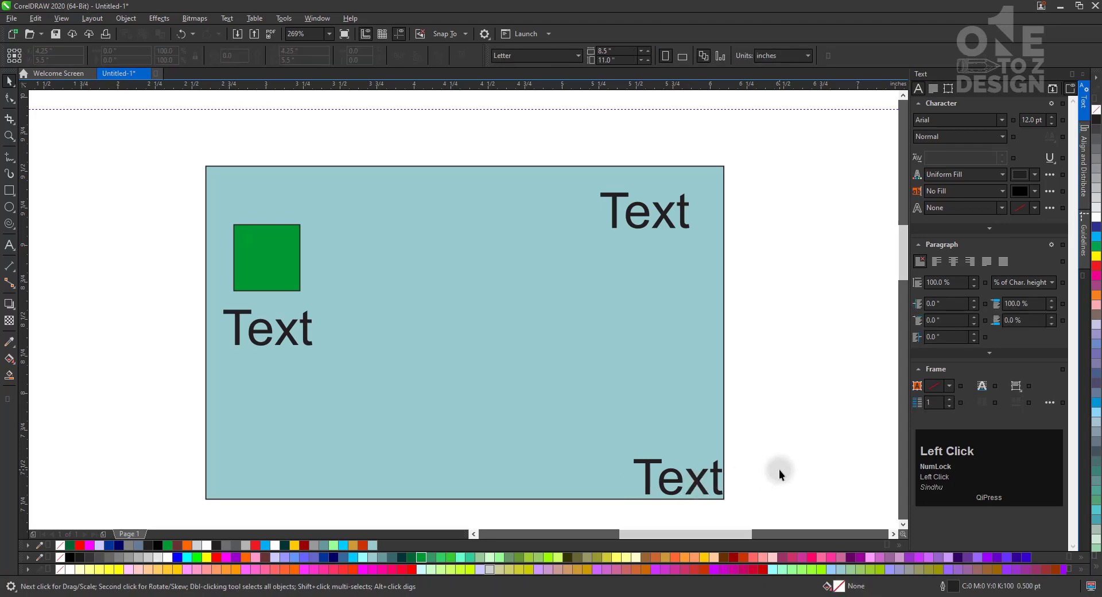
left_click(697, 486)
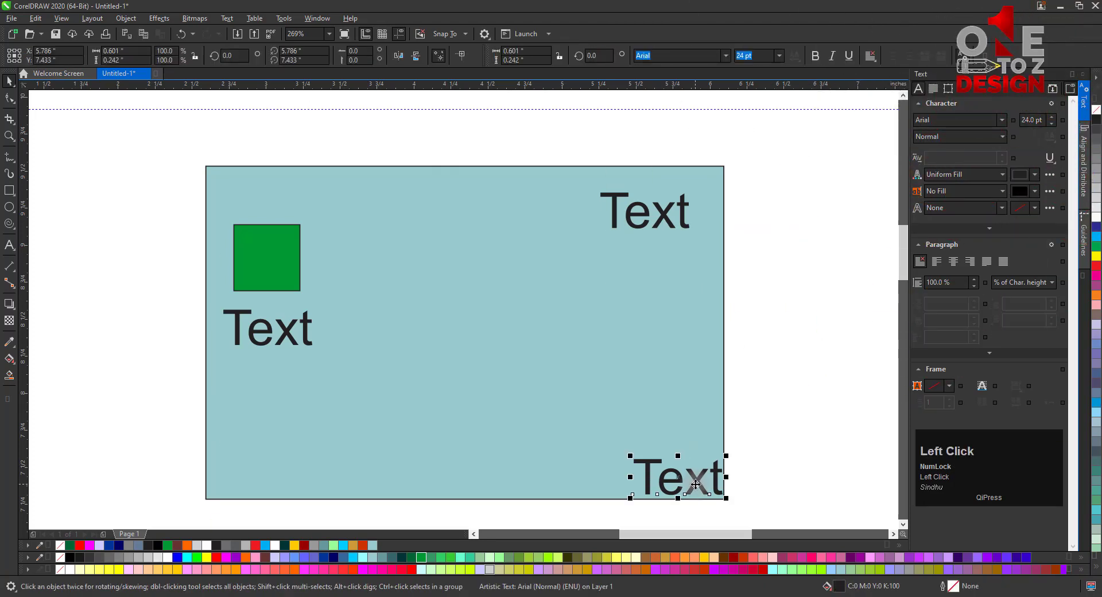
left_click_drag(697, 486, 666, 463)
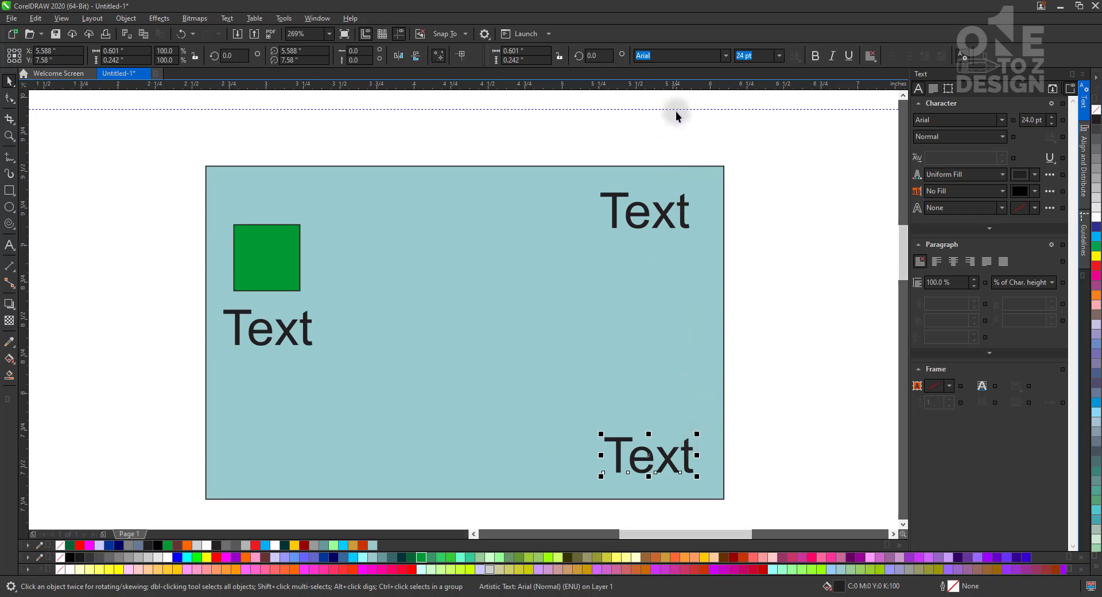
Place horizontal guidelines just inside the rectangle's top and bottom edges, at Y about 9.33 and 7.48 inches
left_click_drag(679, 109, 661, 202)
left_click_drag(388, 91, 415, 470)
right_click(414, 470)
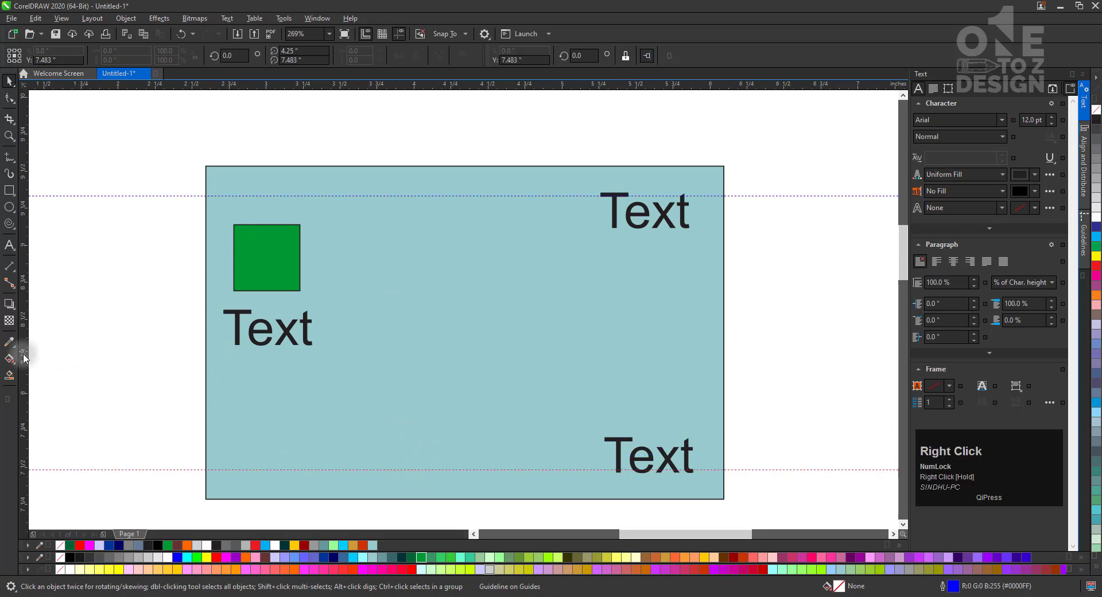
Add two vertical guidelines as side margins just inside the rectangle's left and right edges
left_click_drag(25, 351, 226, 366)
left_click_drag(239, 367, 241, 363)
left_click_drag(26, 358, 696, 353)
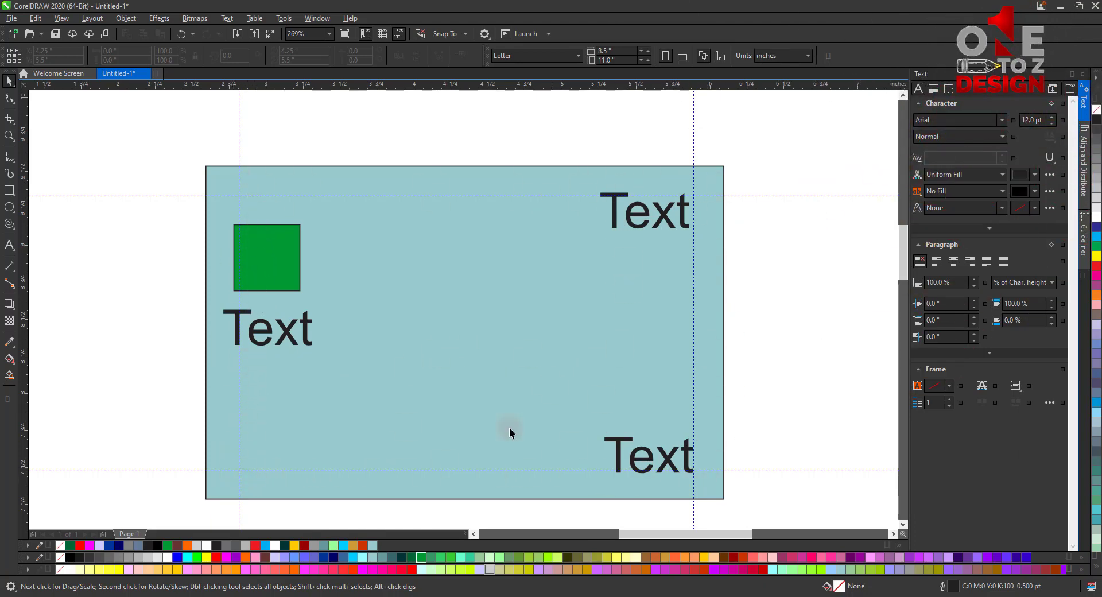
Align the green square's upper-left corner with the intersection of the left and top margin guidelines
left_click(229, 312)
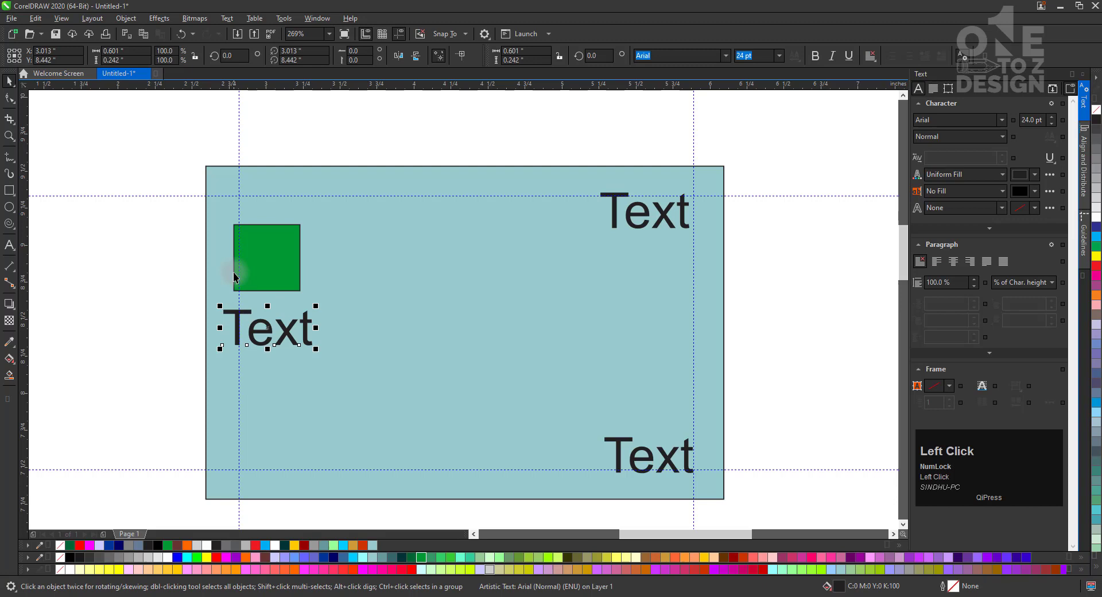
left_click(236, 227)
left_click_drag(268, 291, 272, 263)
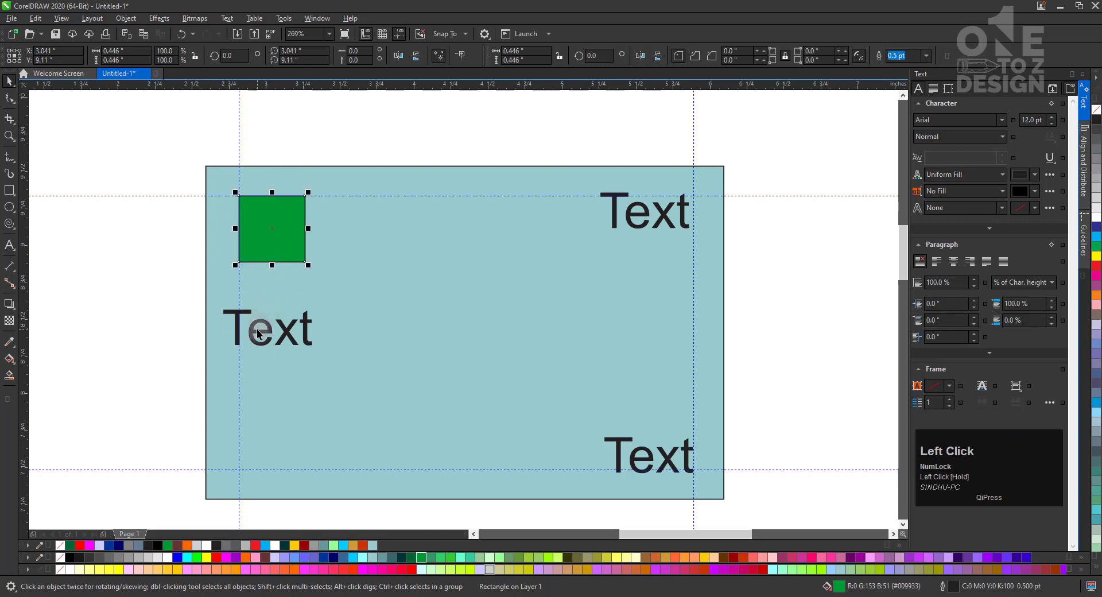
Align the text below the square with the left margin guideline and the upper-right text with the right margin guideline
left_click_drag(264, 322, 274, 331)
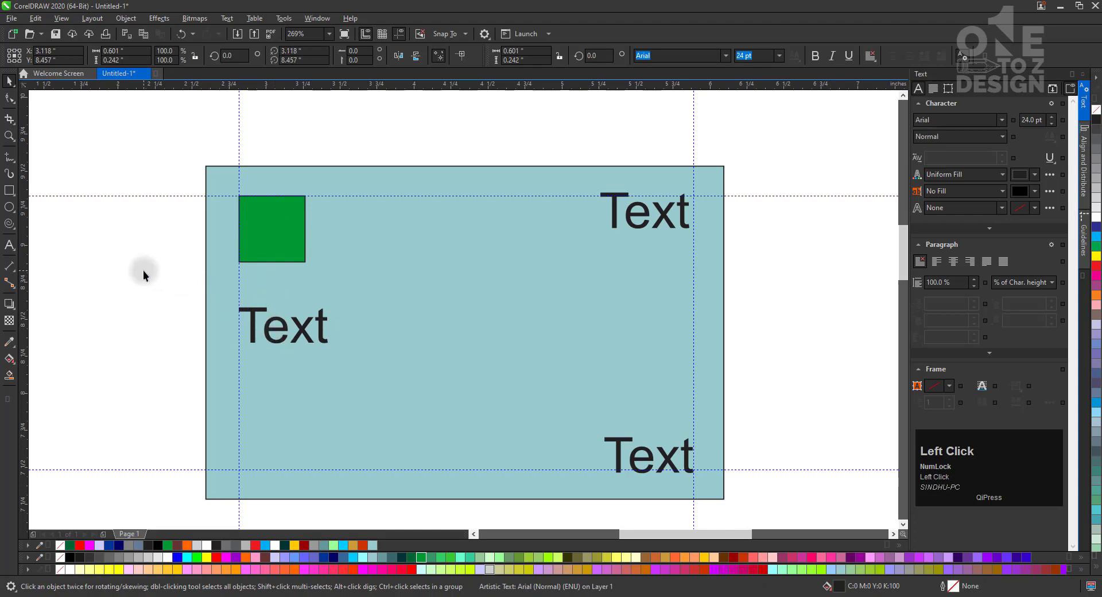
left_click(142, 270)
left_click_drag(633, 216, 638, 226)
left_click(741, 229)
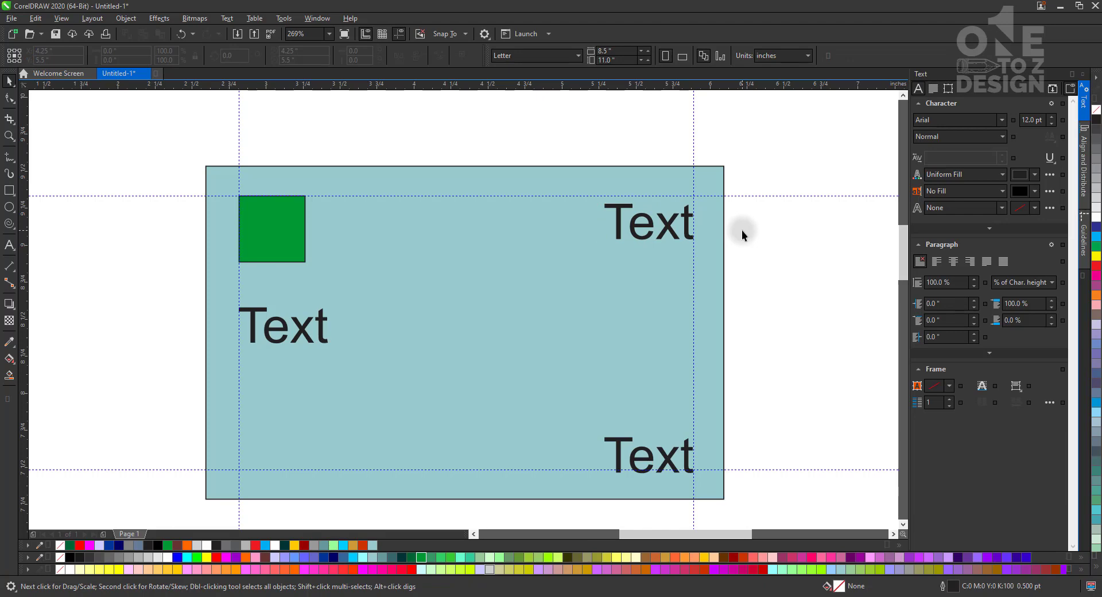
Delete the horizontal guideline running along the top of the green square
key("F3")
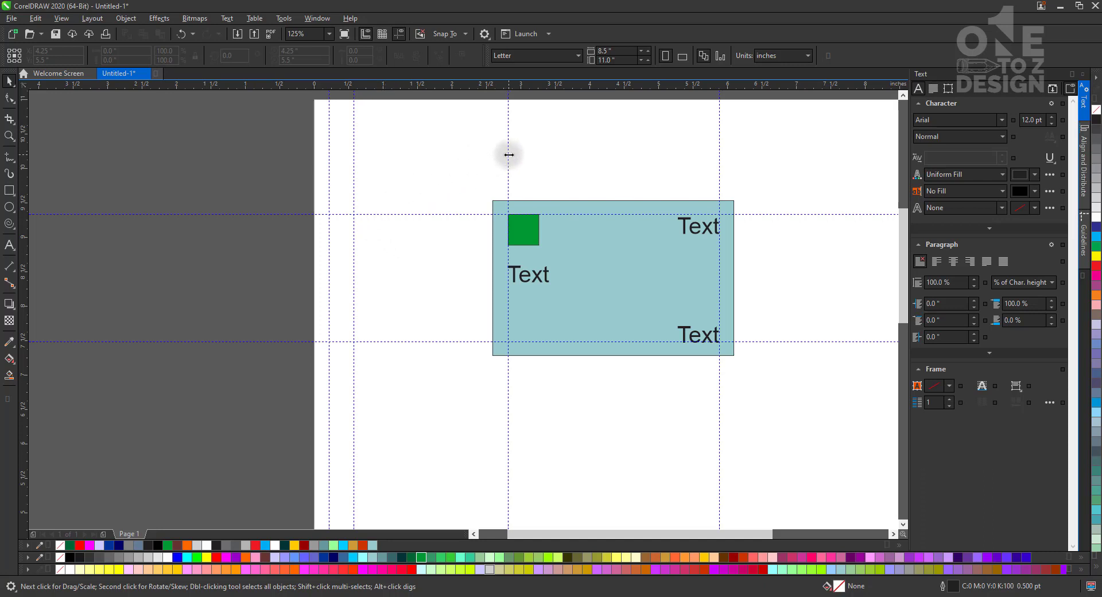
left_click(407, 214)
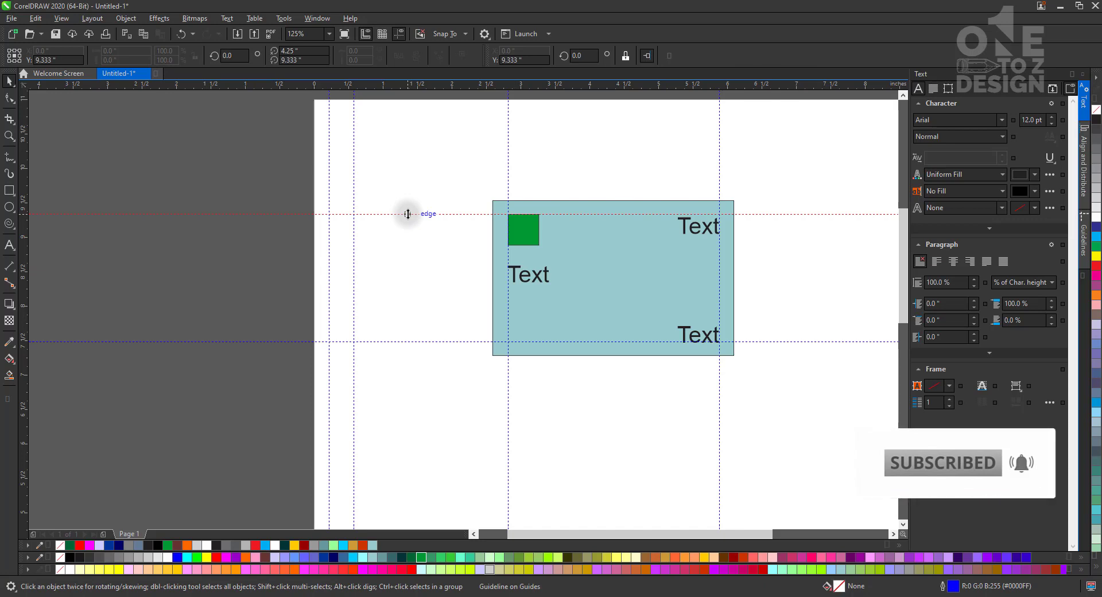
key("Delete")
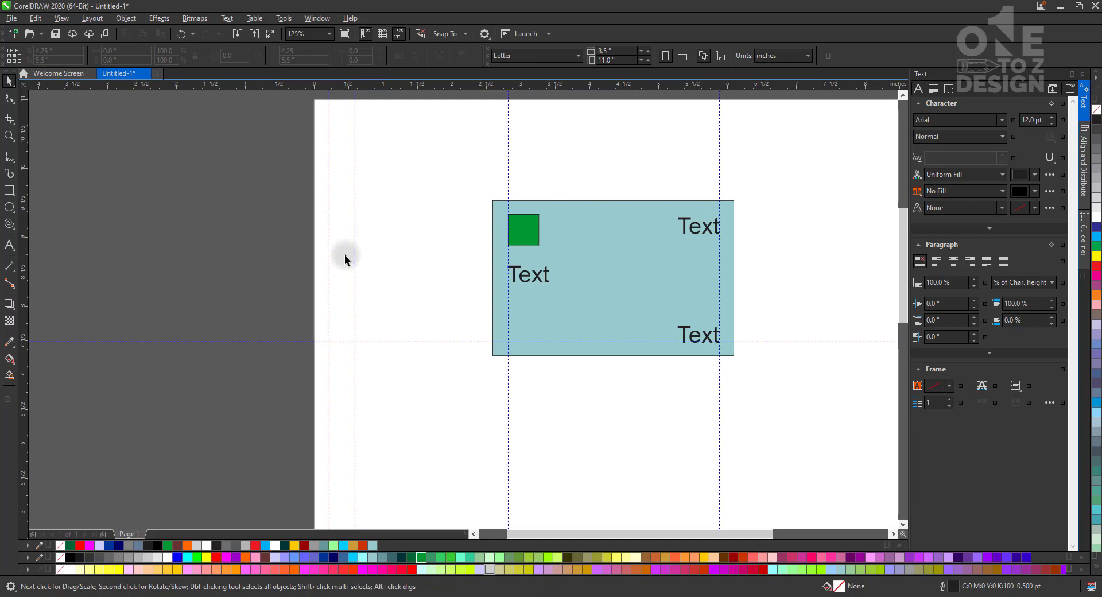
Add three vertical guidelines between the page's left edge and the rectangle, two of them at X about 0.73 and 1.61 inches
left_click_drag(23, 279, 407, 281)
left_click_drag(27, 331, 364, 332)
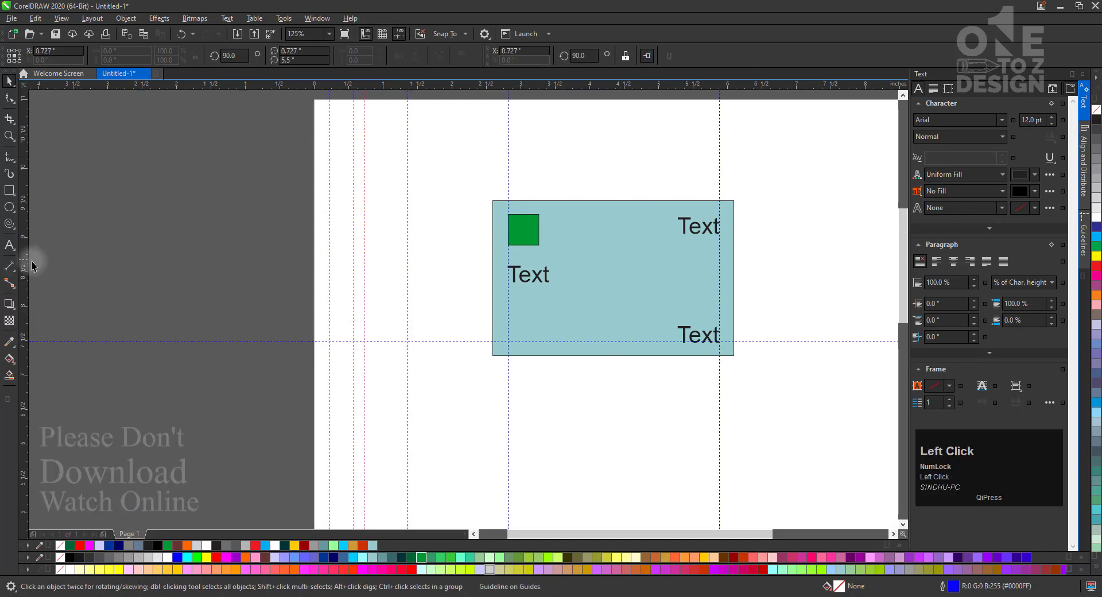
left_click_drag(26, 285, 425, 298)
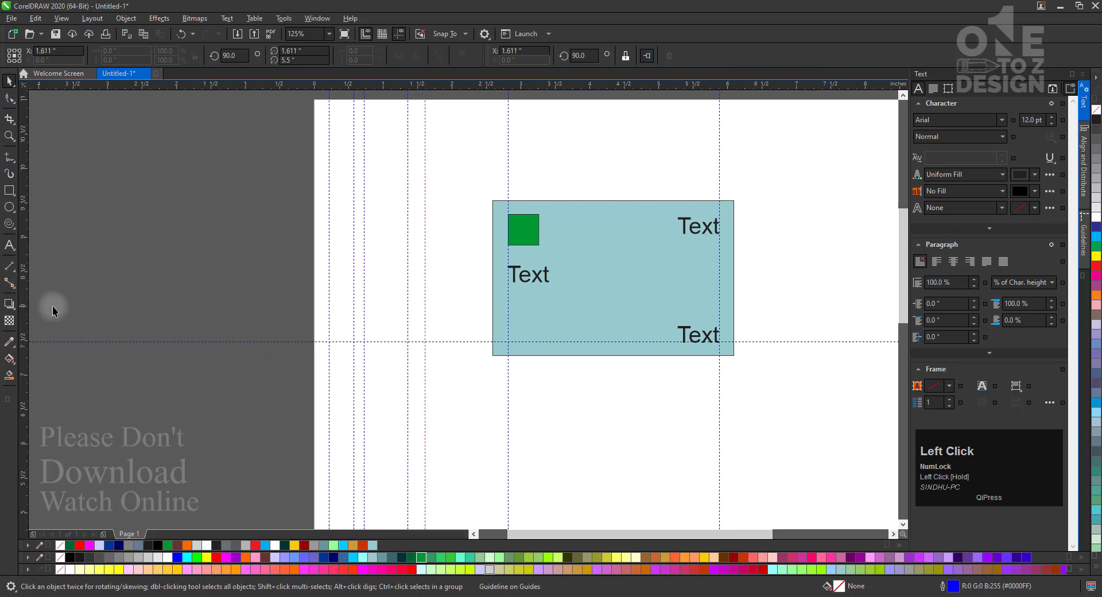
Add vertical guidelines at X about 1.99 and 2.25 inches and several horizontal guidelines above and below the card
left_click_drag(23, 317, 450, 307)
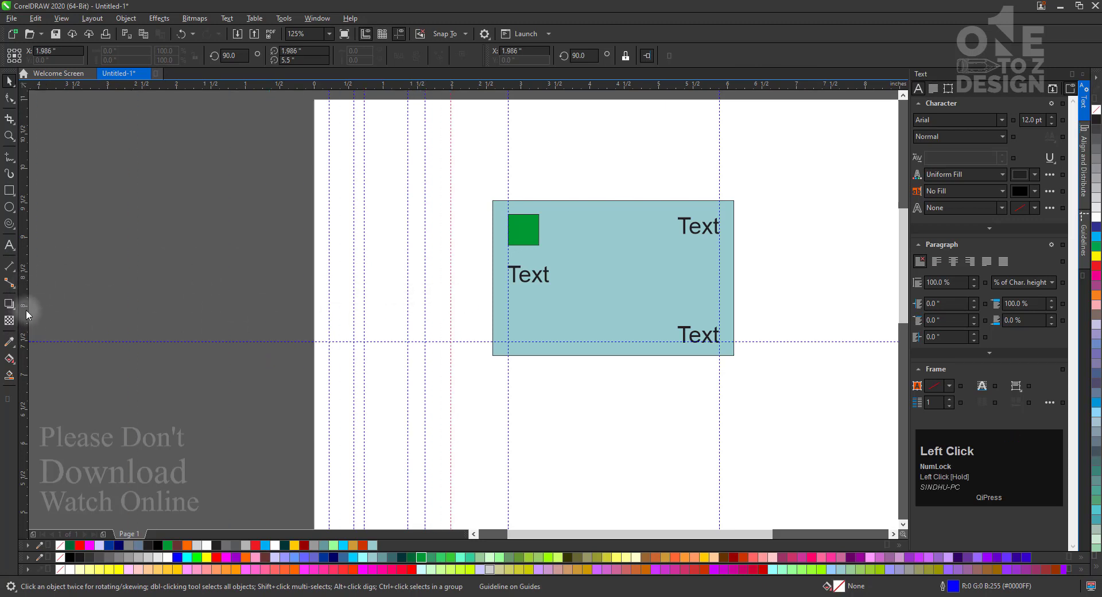
left_click_drag(25, 314, 469, 308)
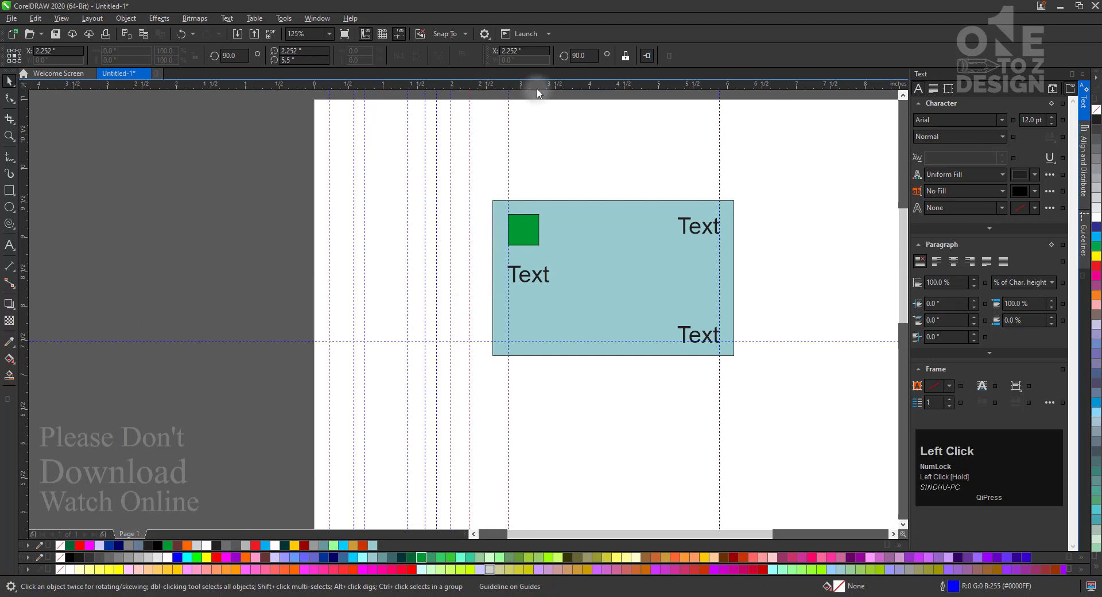
left_click_drag(538, 86, 548, 187)
left_click_drag(590, 138, 594, 174)
left_click_drag(607, 86, 574, 384)
left_click(600, 422)
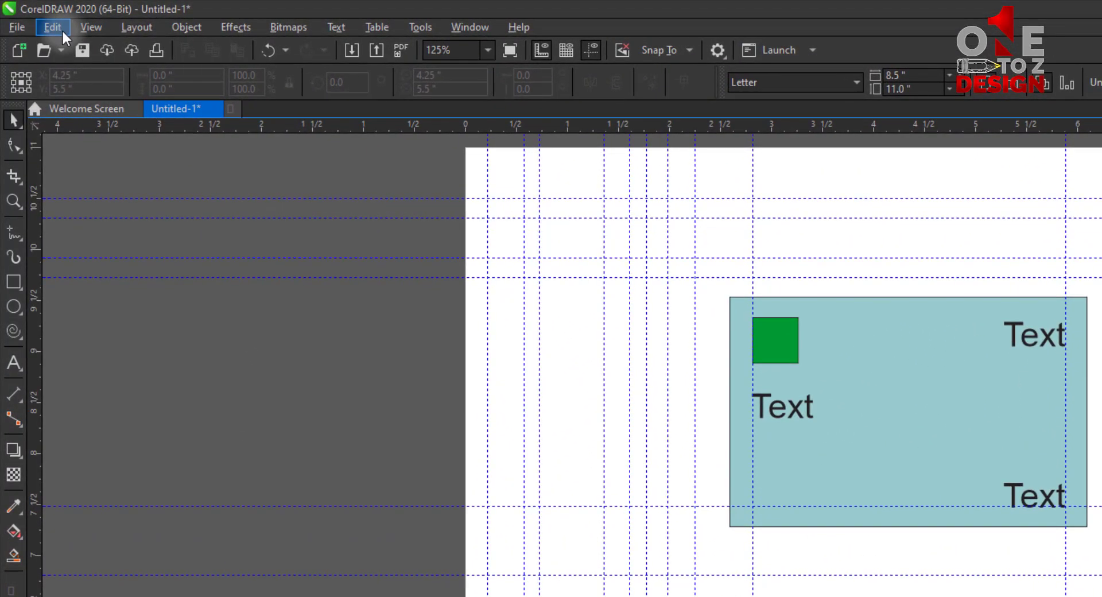
Select all guidelines in the document and delete them
left_click(53, 27)
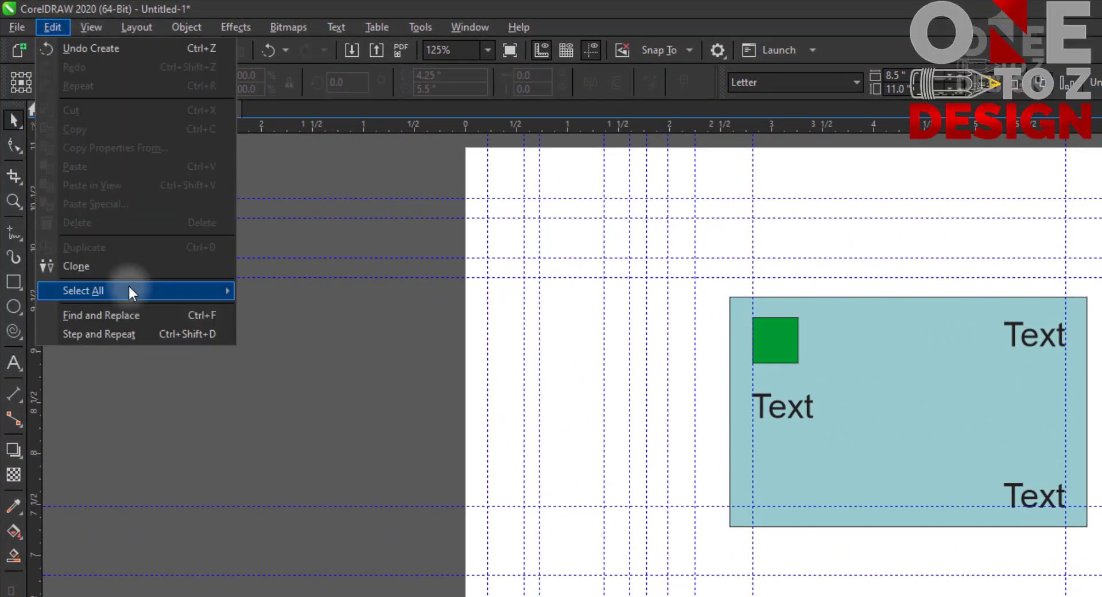
mouse_move(127, 284)
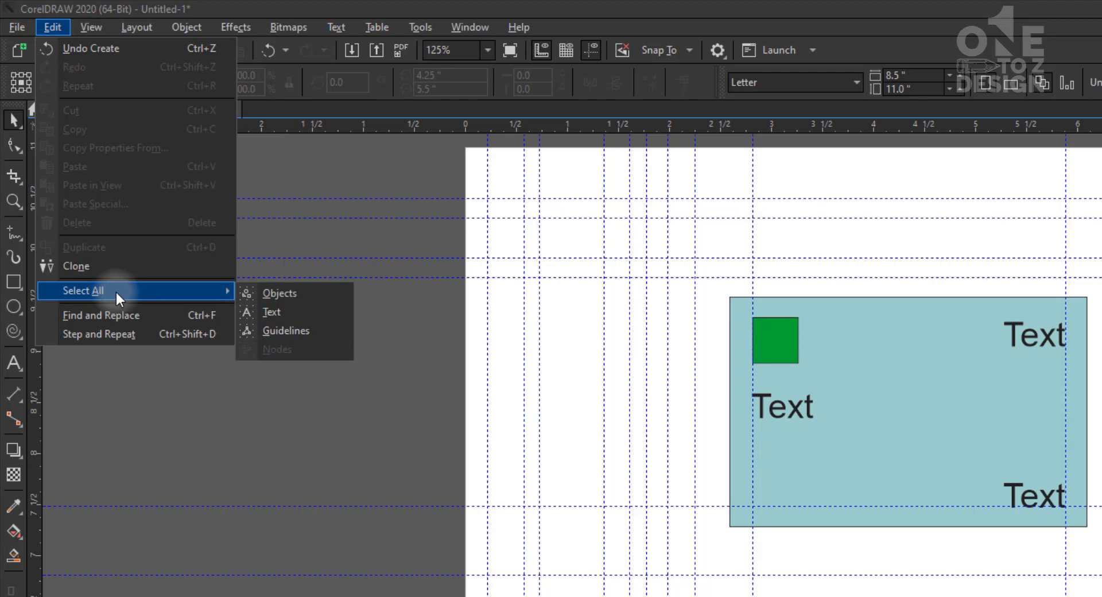
left_click(305, 332)
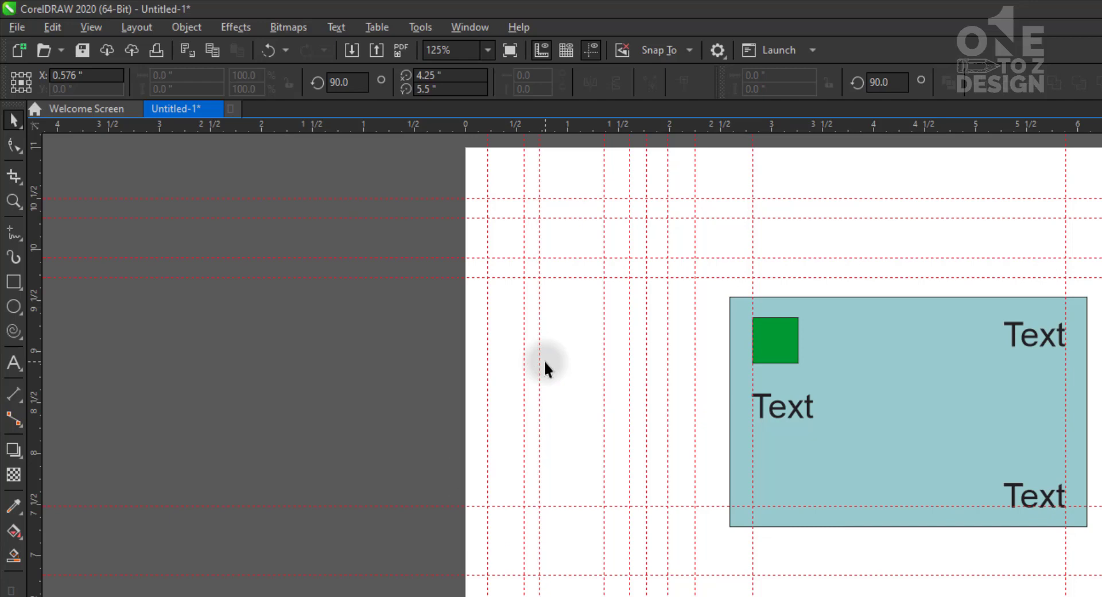
key("Delete")
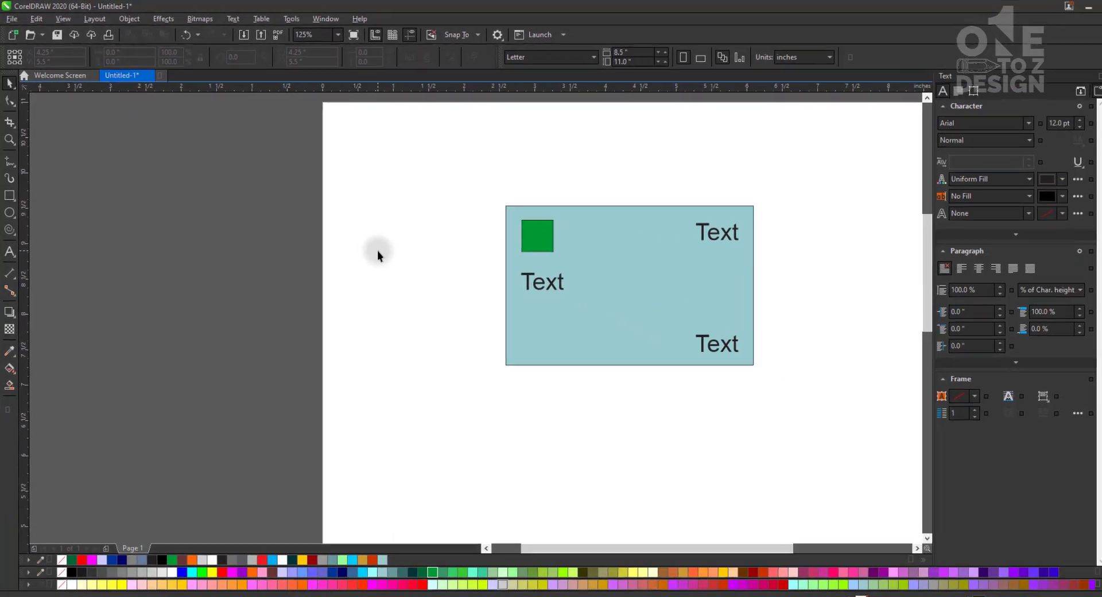
left_click(544, 363)
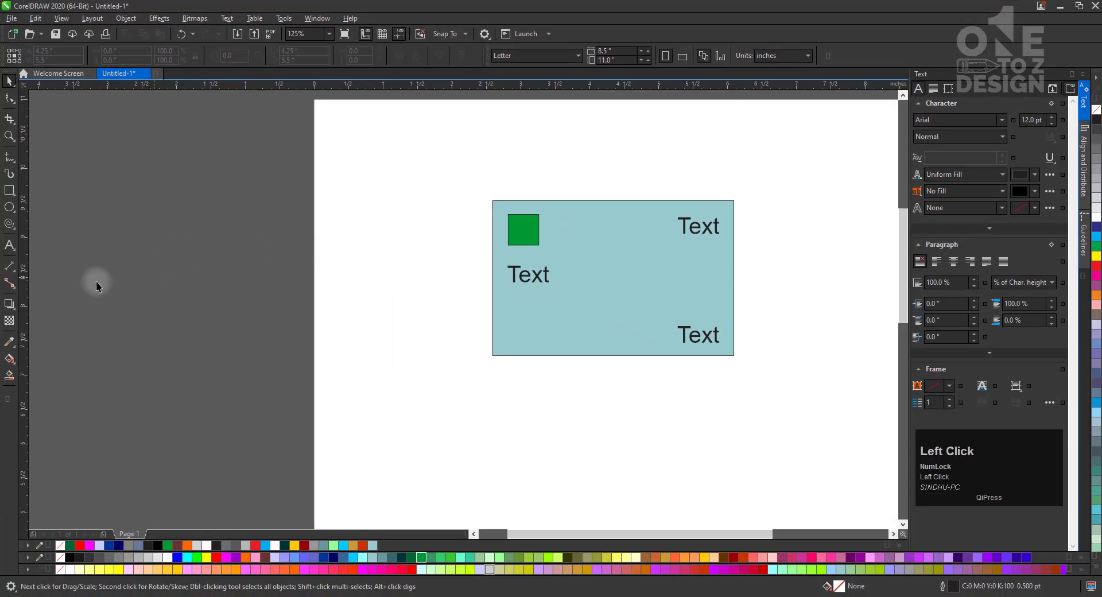
Add a vertical guideline at X about 0.89 inches and activate its rotation handles
left_click_drag(23, 322, 378, 332)
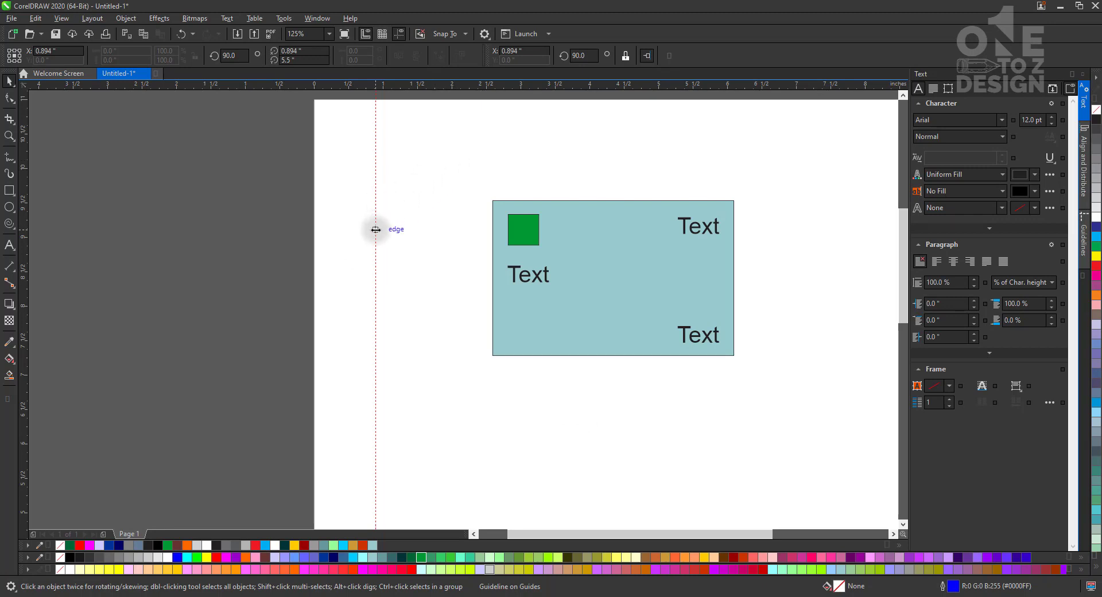
left_click(377, 331)
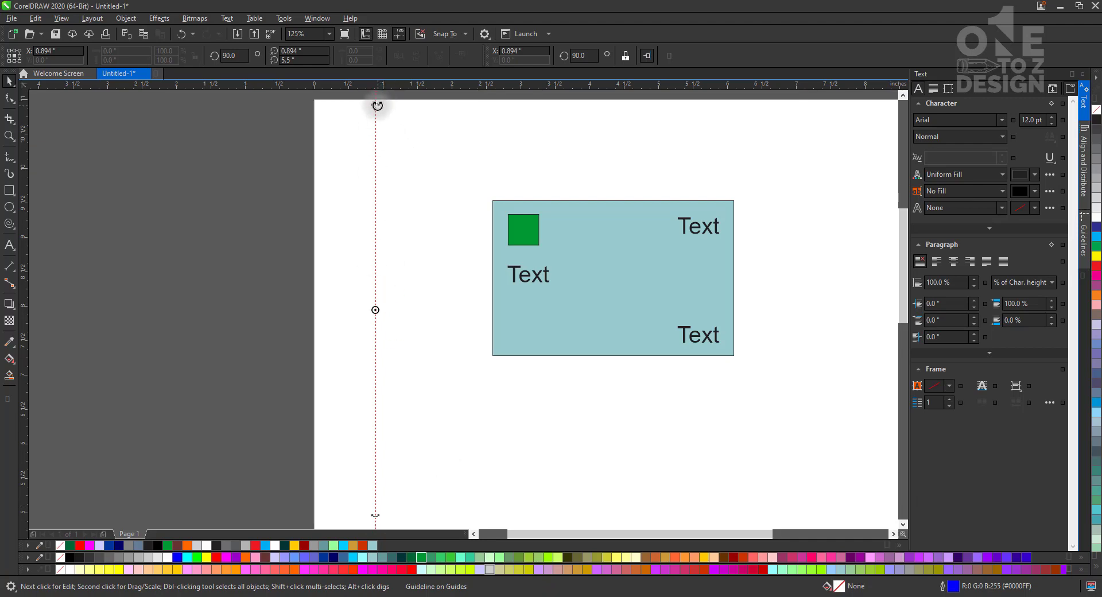
Rotate the guideline freehand to several angles, moving its rotation centre to just outside the card's left edge between the rotations
left_click_drag(377, 105, 713, 407)
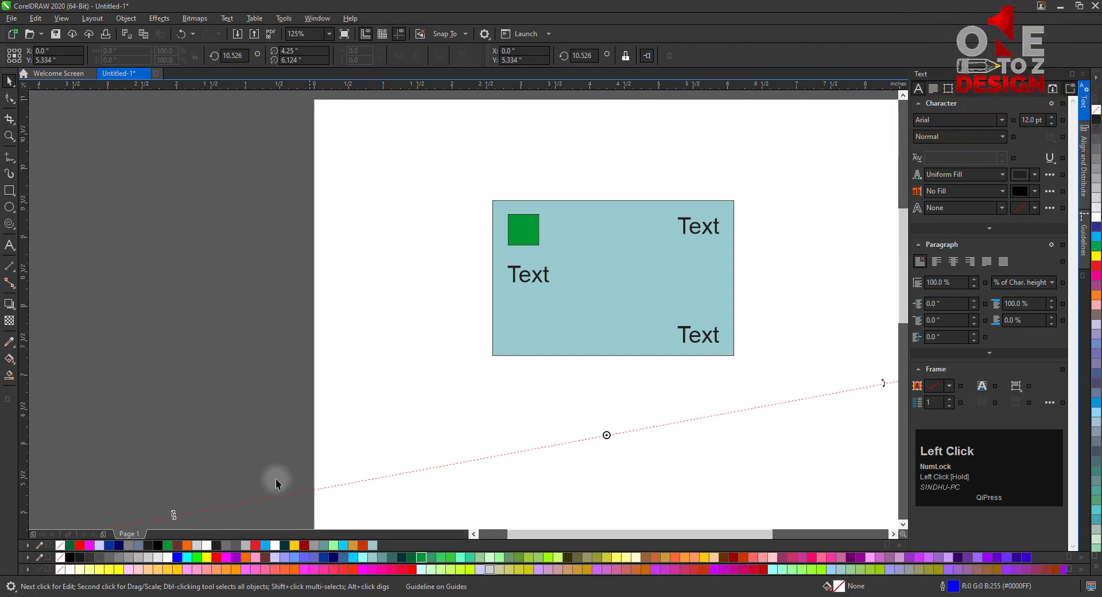
left_click_drag(174, 515, 216, 412)
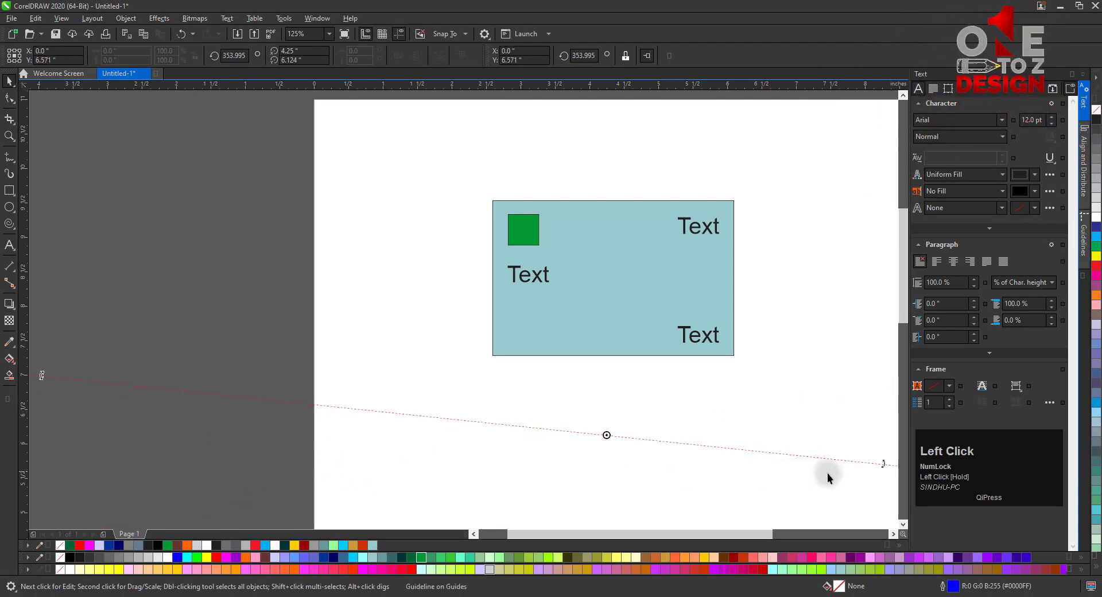
left_click_drag(886, 466, 413, 248)
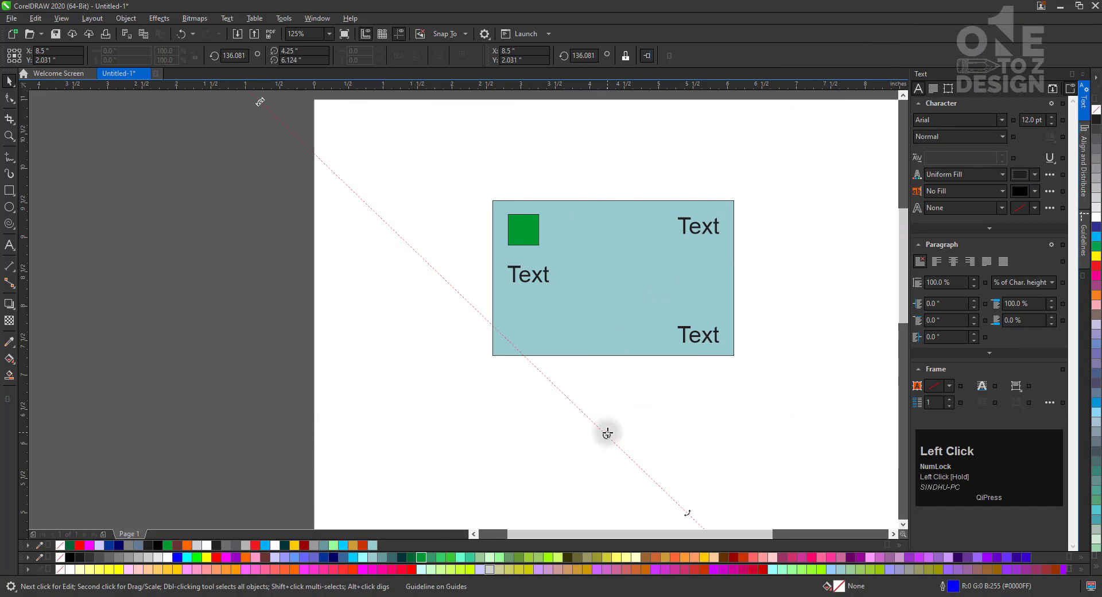
mouse_move(607, 434)
left_mouse_down()
mouse_move(449, 308)
mouse_move(473, 307)
left_mouse_up()
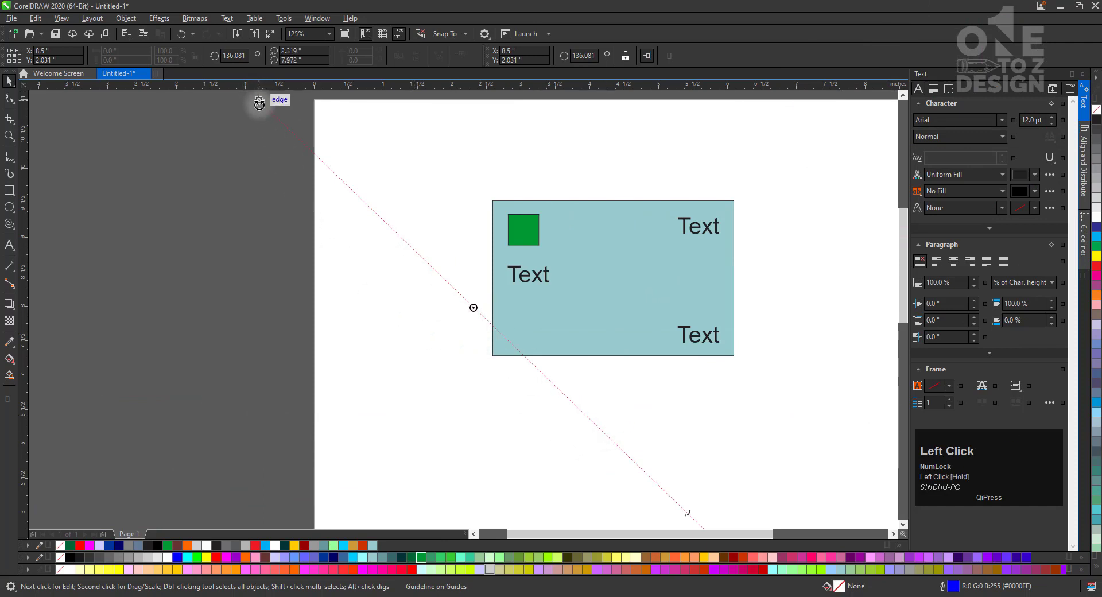
left_click_drag(259, 102, 198, 282)
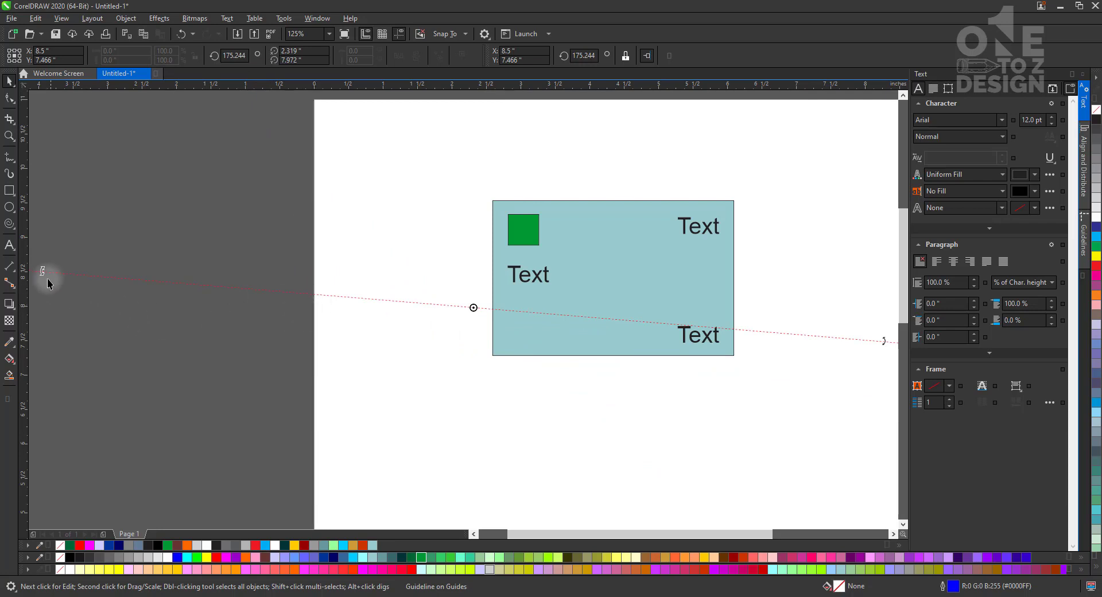
left_click_drag(43, 270, 278, 201)
Undo the freehand rotations back to the vertical guideline
key("ctrl+z")
key("ctrl+z")
key("ctrl+z")
key("ctrl+z")
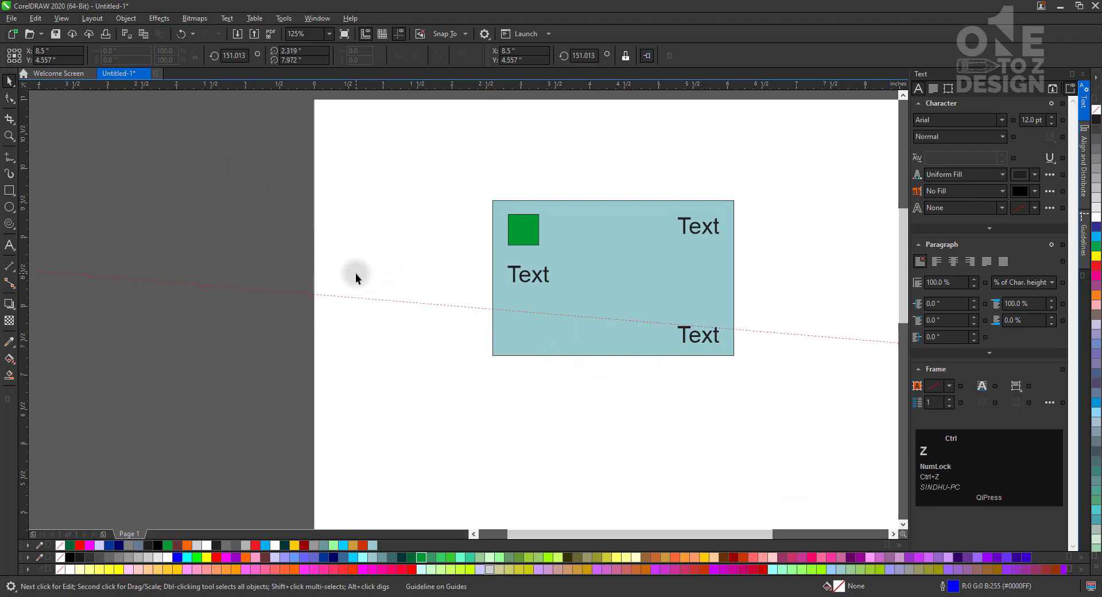
key("ctrl+z")
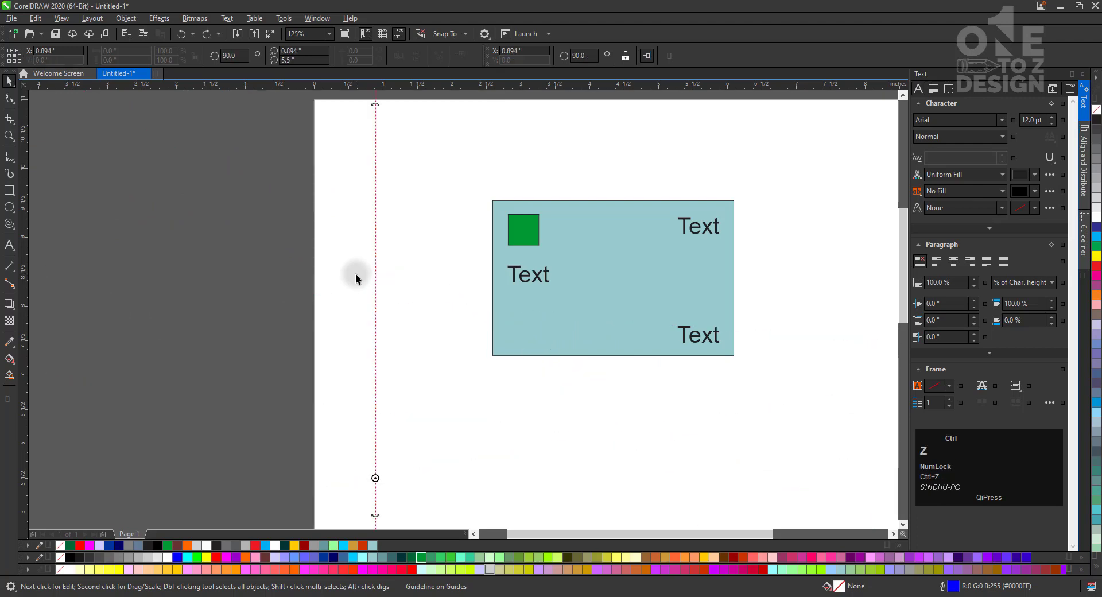
Set the vertical guideline's rotation angle to 45 degrees
left_click(377, 277)
left_click(411, 317)
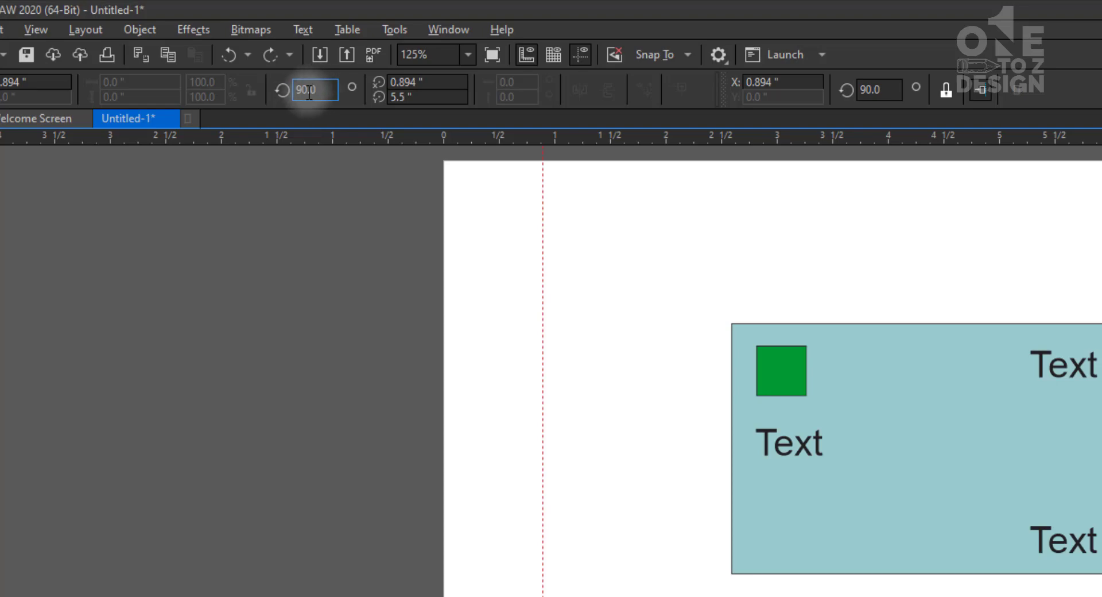
left_click_drag(320, 90, 296, 90)
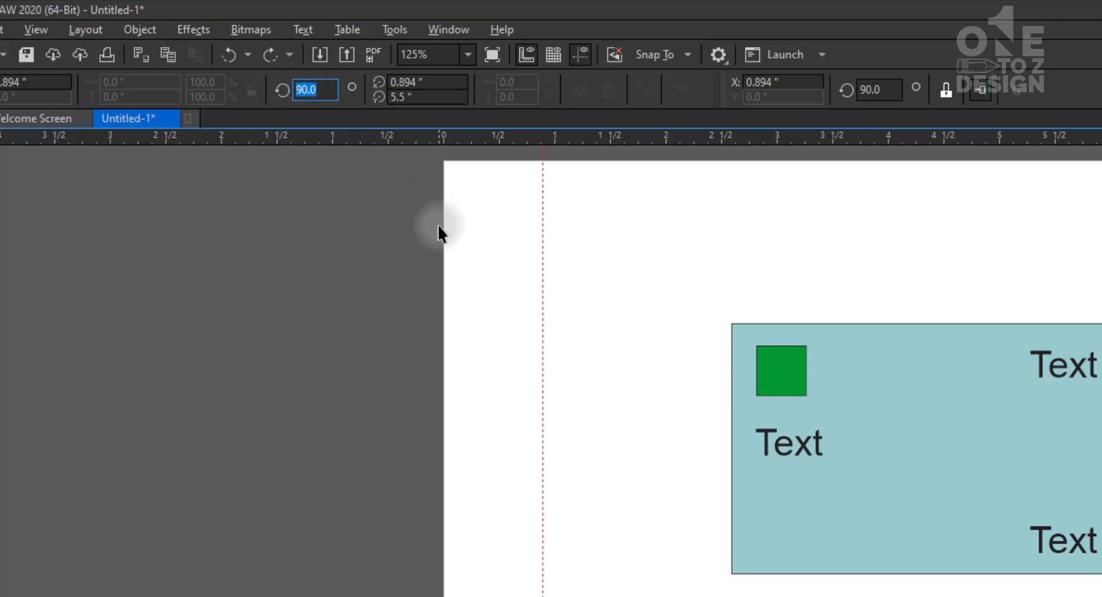
type("45")
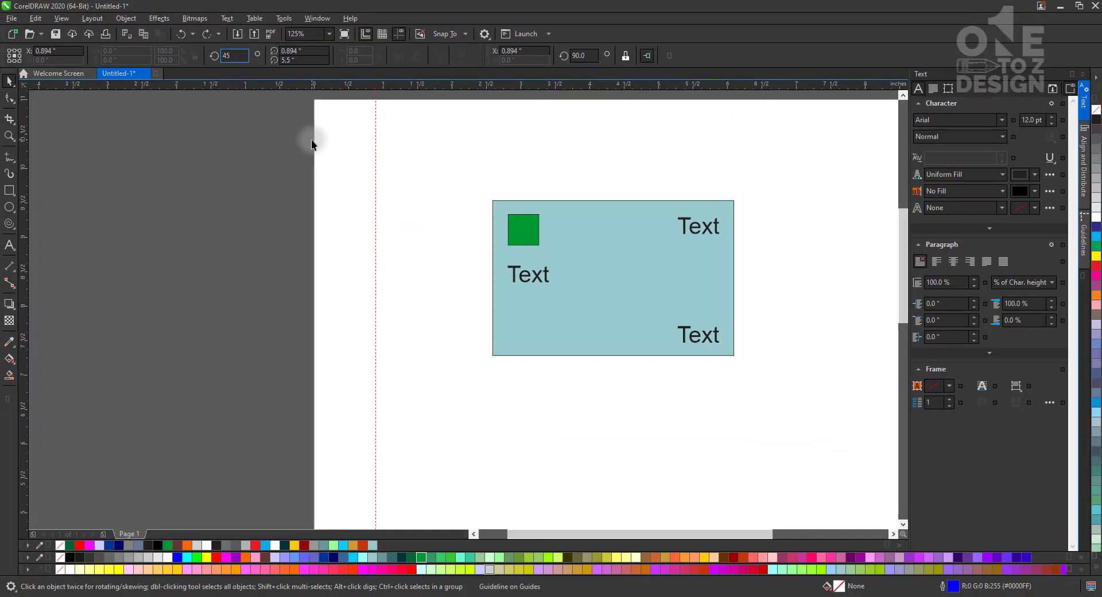
key("Return")
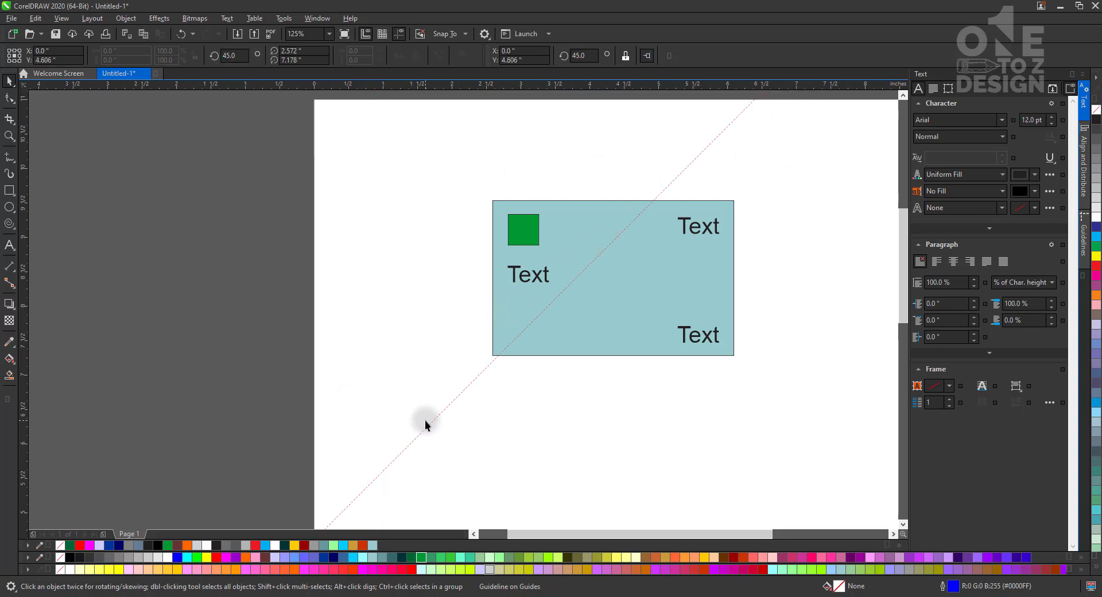
Move the 45-degree guideline to the card's upper left, crossing the page's left edge at Y about 7.8 inches
mouse_move(427, 422)
left_mouse_down()
mouse_move(309, 310)
mouse_move(292, 277)
mouse_move(545, 424)
mouse_move(369, 196)
left_mouse_up()
left_click_drag(424, 278, 381, 253)
left_click_drag(26, 278, 349, 304)
key("ctrl+z")
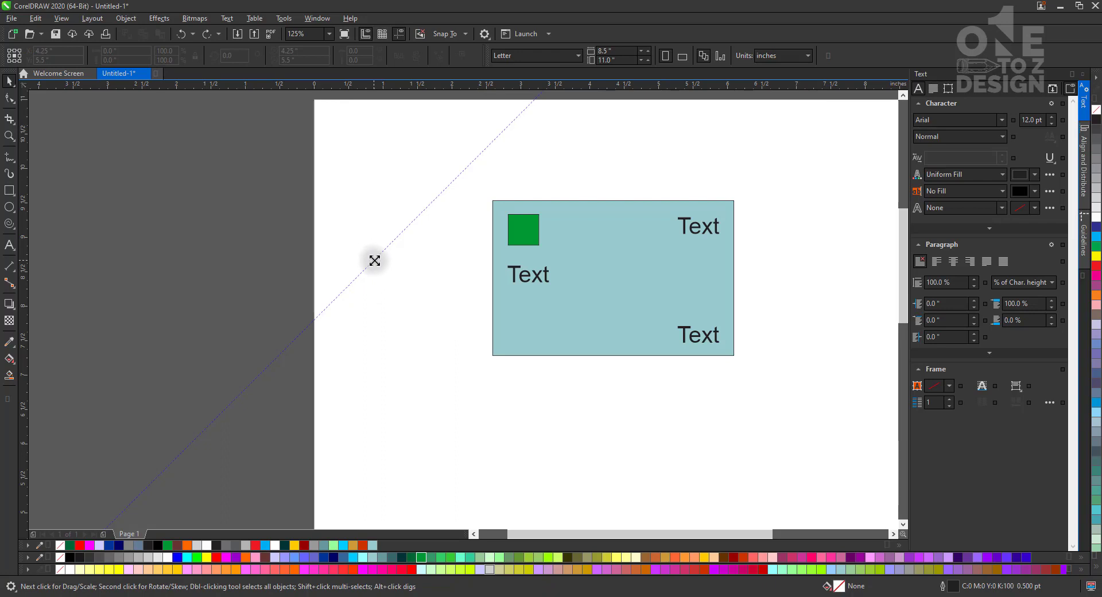
Duplicate the green square outside the card's right edge, at about X 6.68 and Y 8.26 inches
left_click(517, 236)
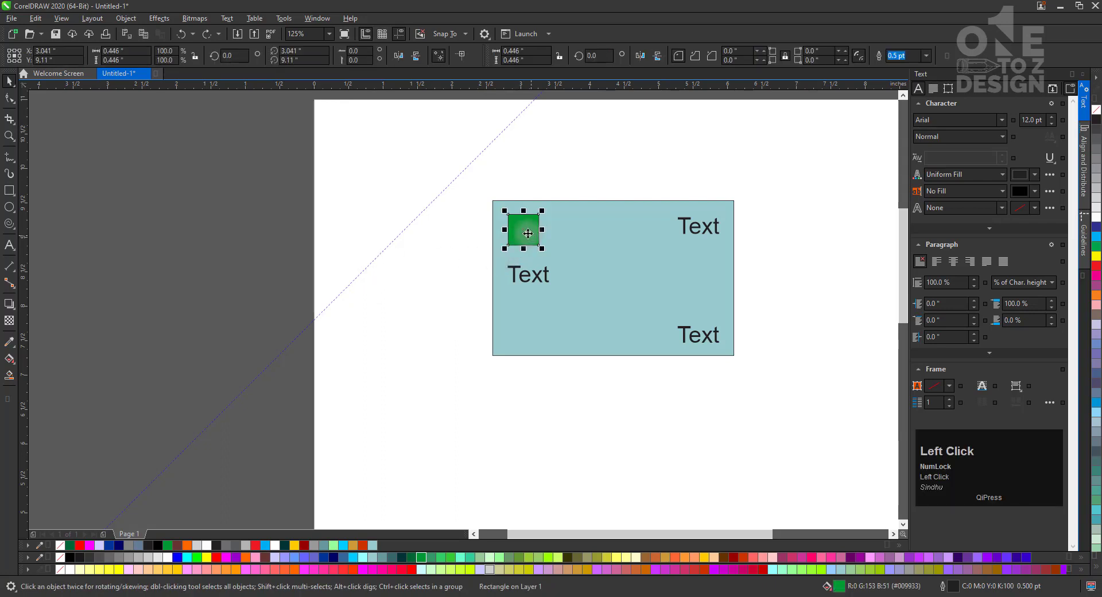
left_click_drag(525, 231, 774, 293)
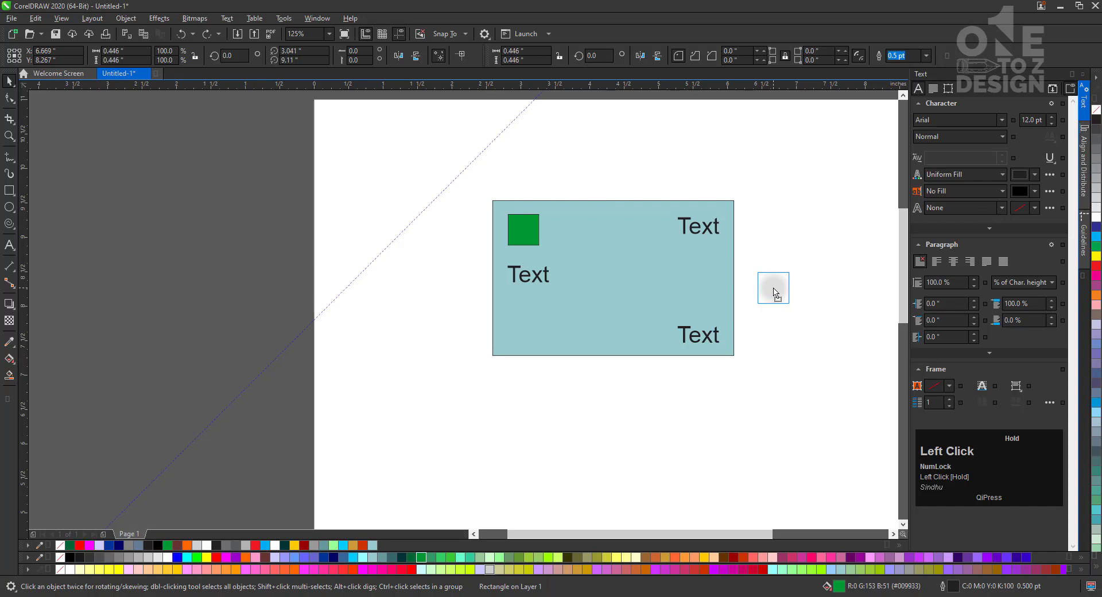
left_click_drag(773, 292, 774, 291)
right_click(774, 292)
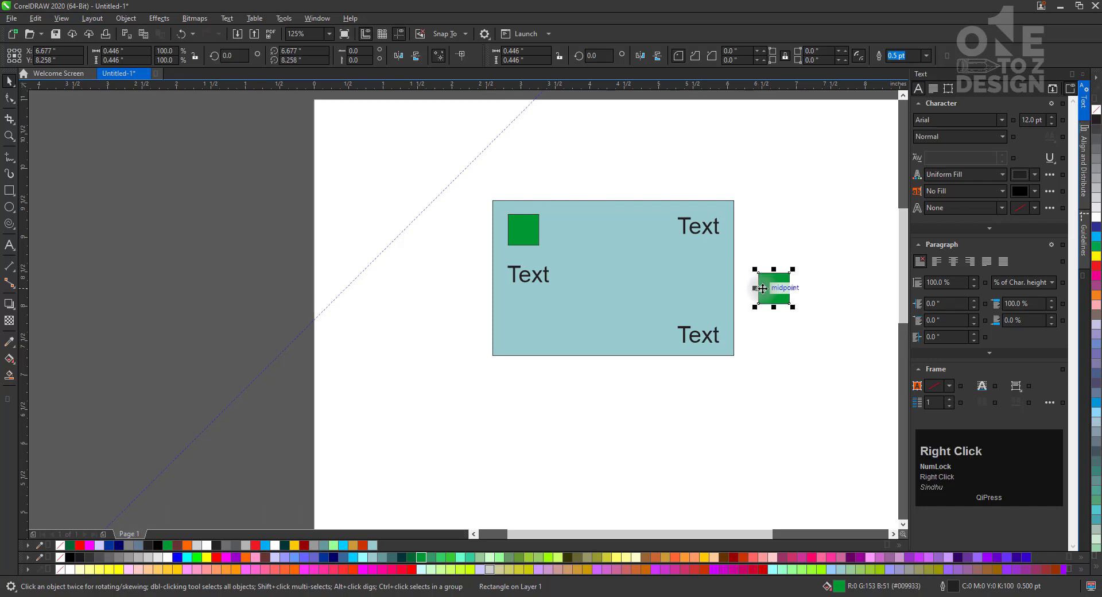
left_click(755, 361)
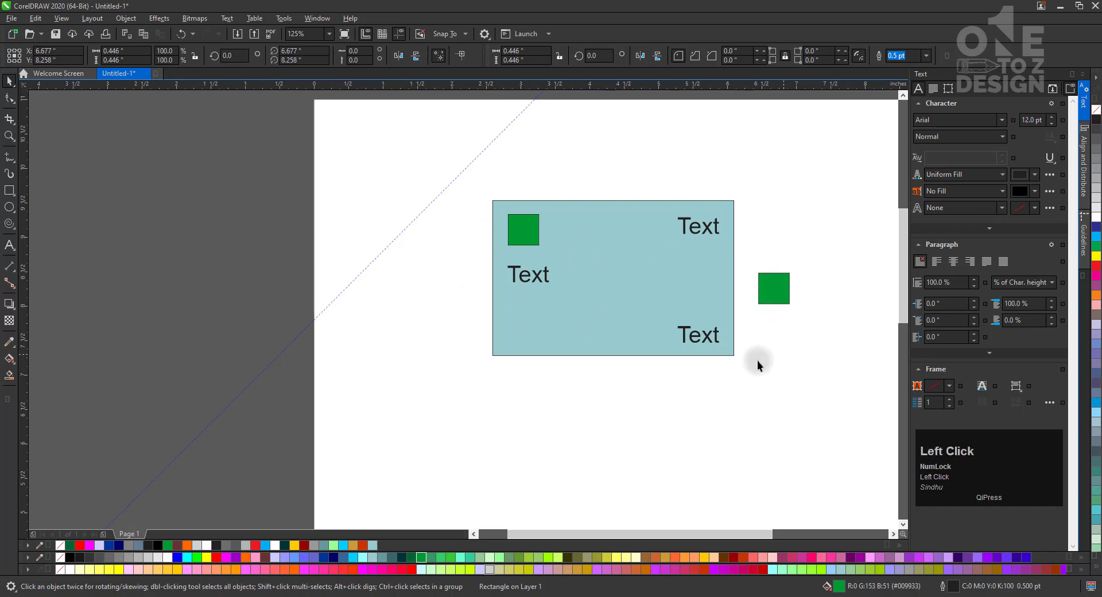
Duplicate the 45-degree guideline so that the copy crosses the card diagonally
left_click(356, 278)
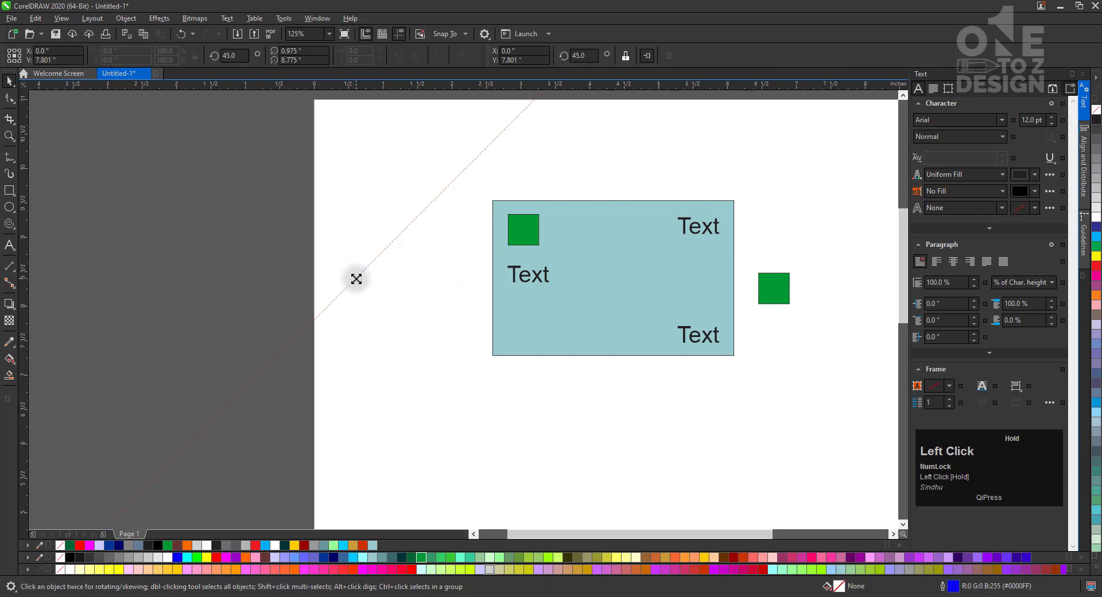
left_click_drag(356, 278, 521, 376)
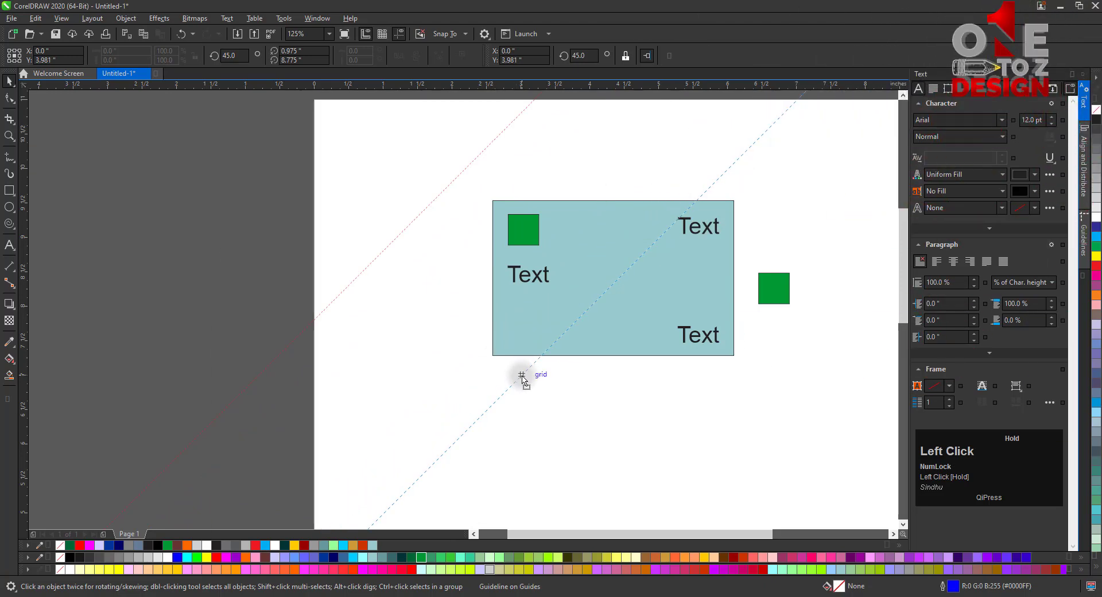
right_click(522, 378)
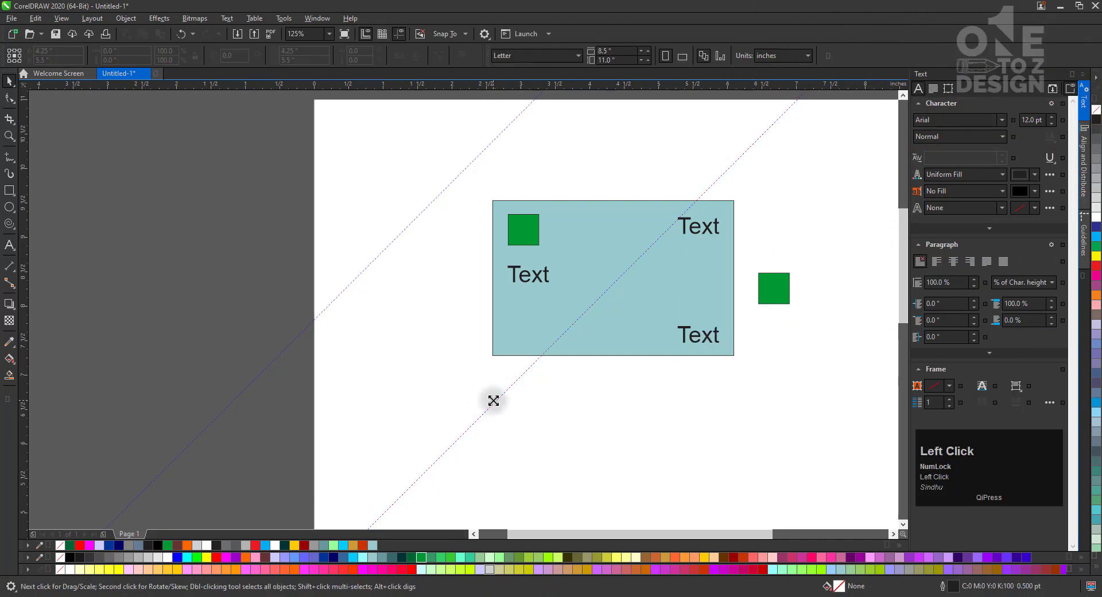
Delete the guideline copy crossing the card and select the remaining angled guideline
key("Delete")
left_click(413, 224)
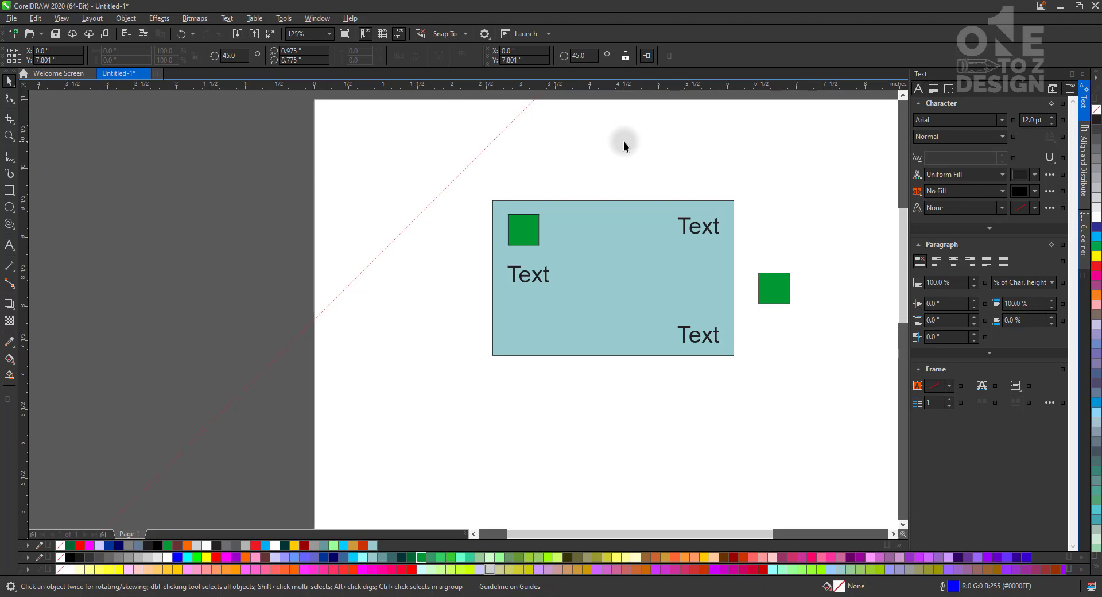
Open the Guidelines setup with the angled guideline selected
right_click(666, 85)
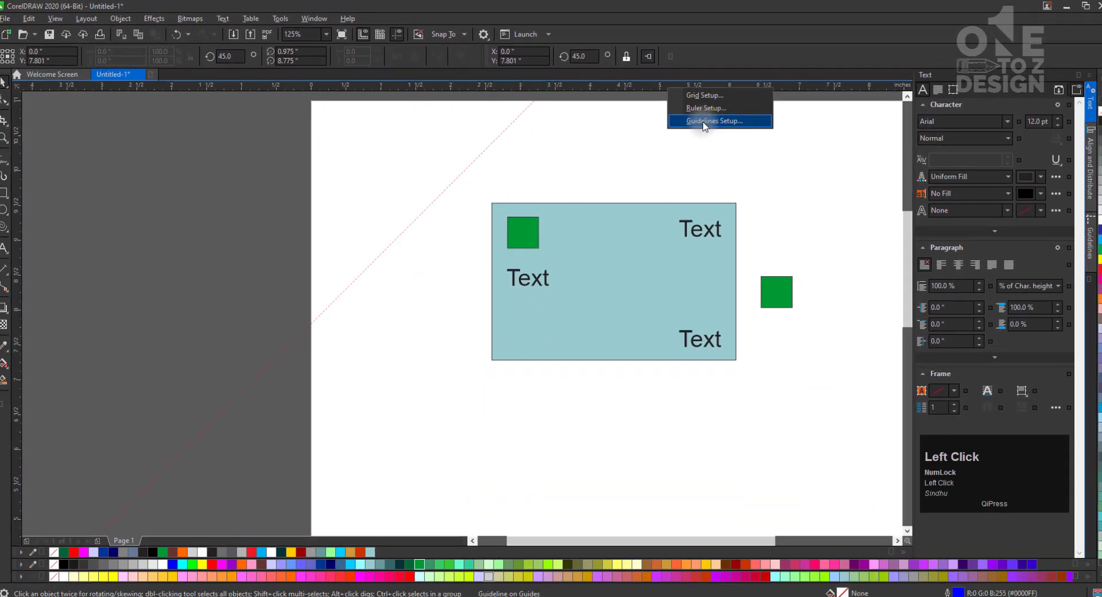
left_click(817, 219)
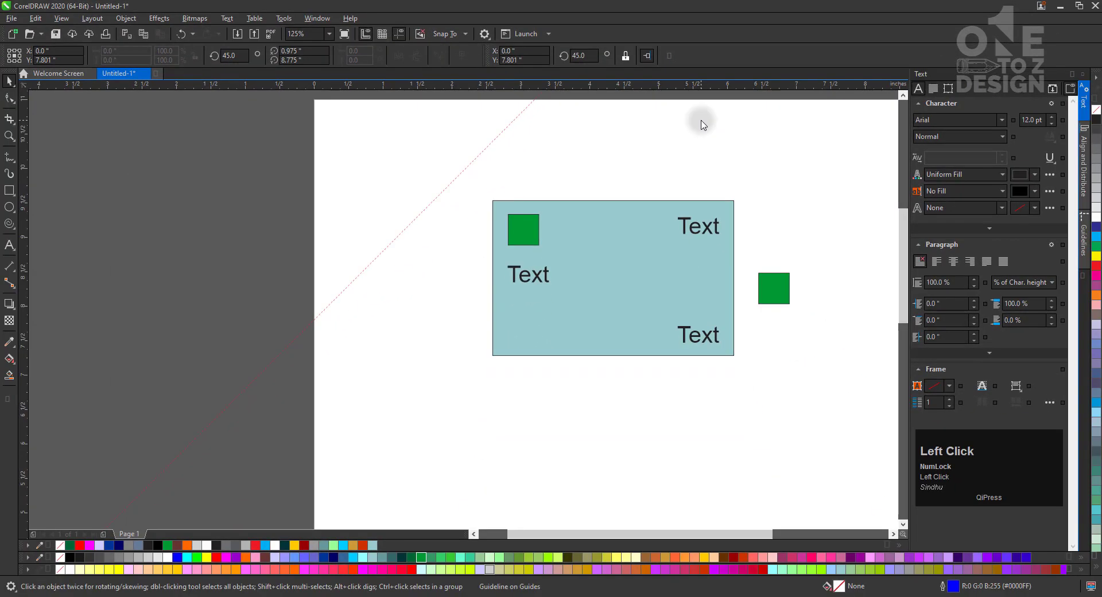
left_click(1083, 250)
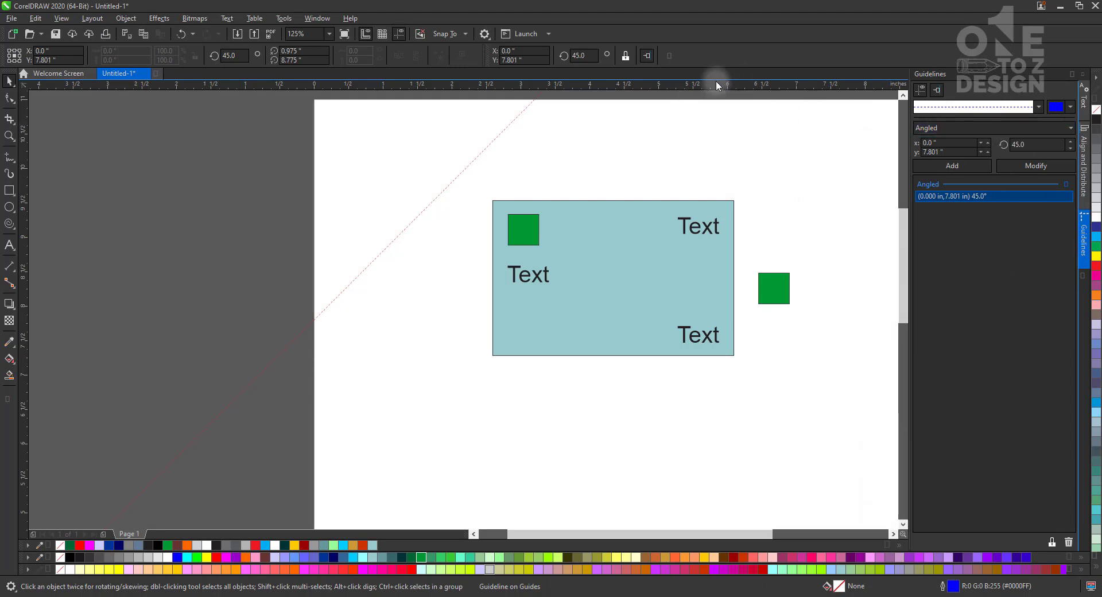
Review the document's Background, Layout, Page Size and Guidelines settings in the options, and close them without changes
right_click(716, 29)
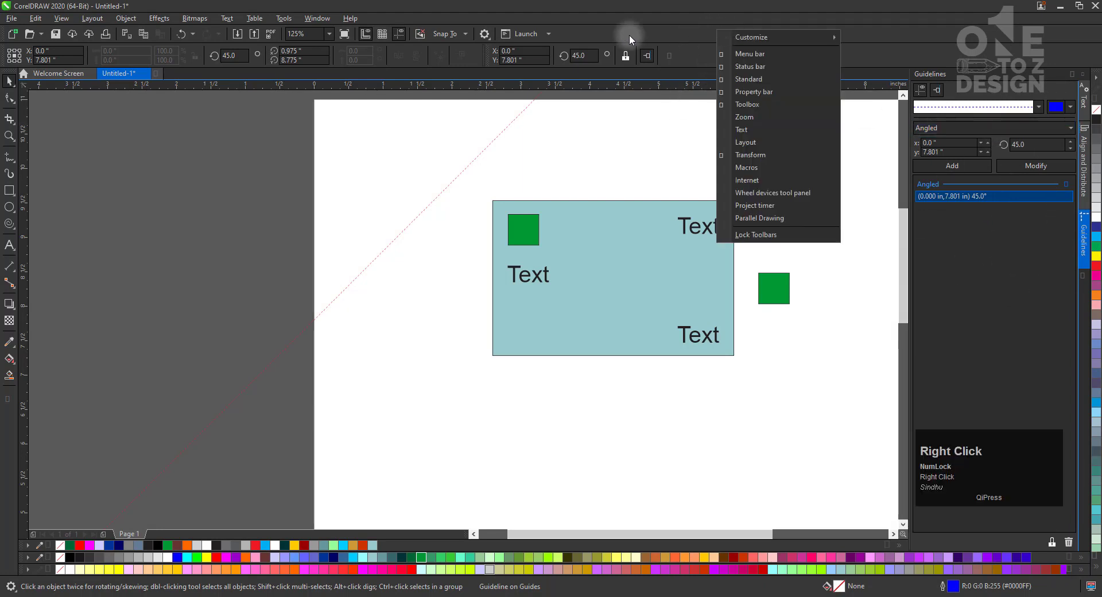
left_click(487, 36)
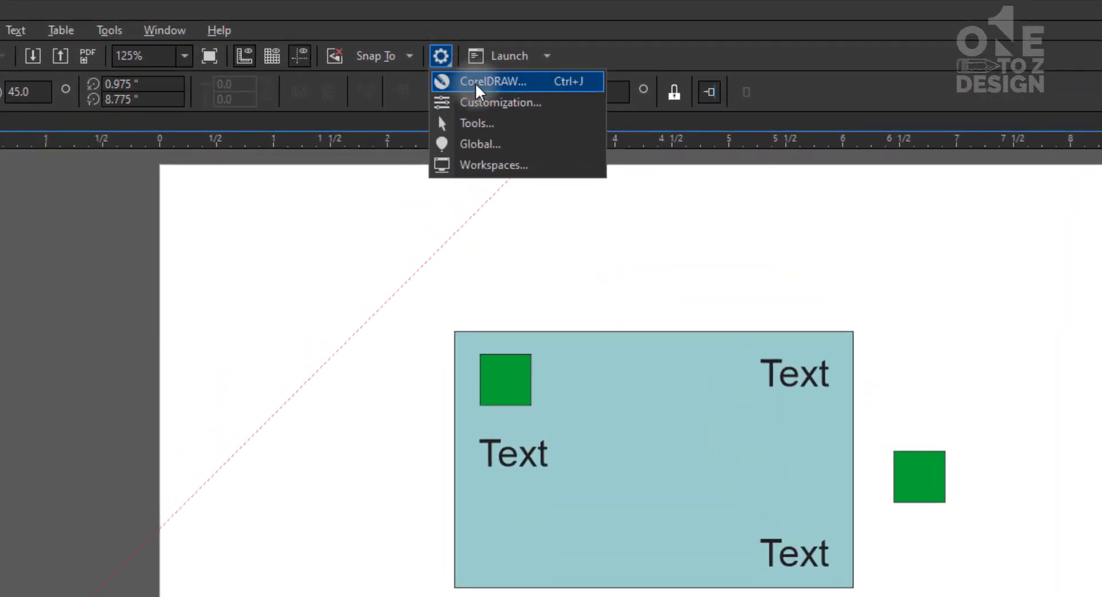
left_click(503, 81)
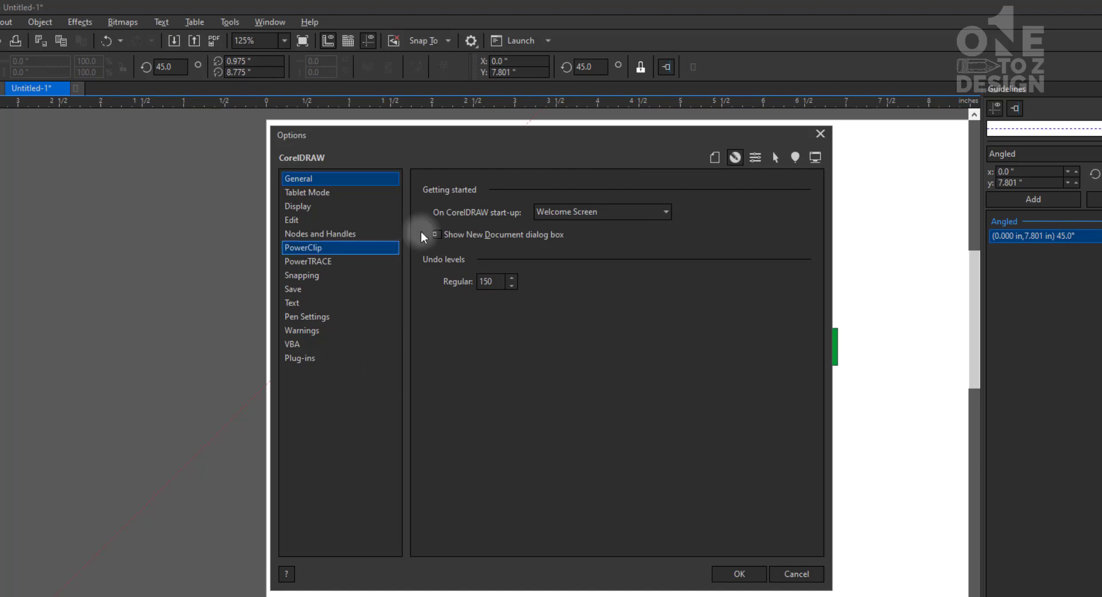
left_click(715, 161)
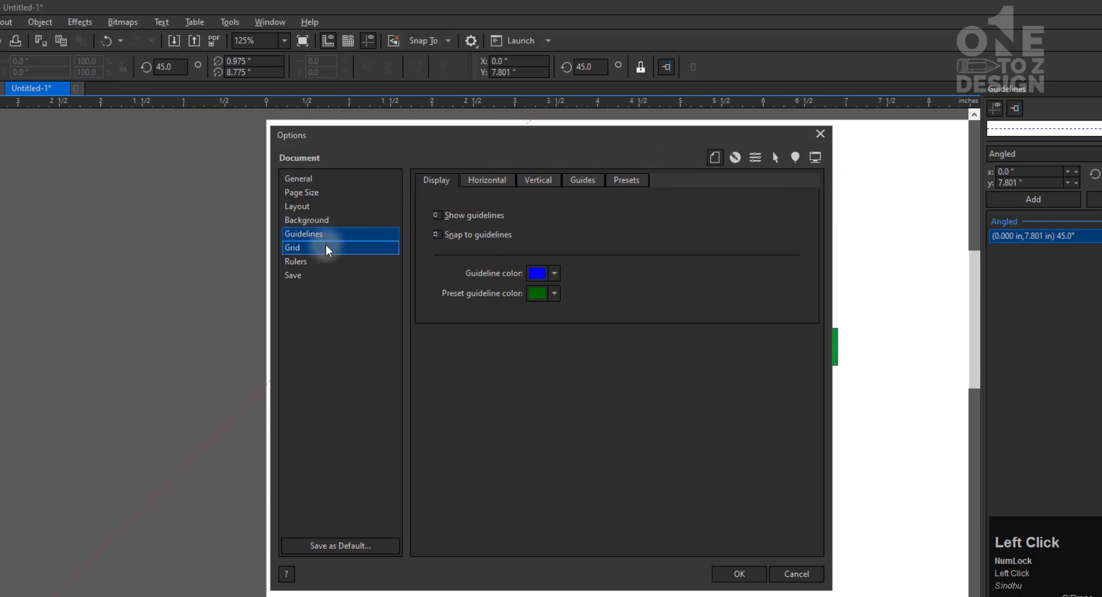
left_click(314, 218)
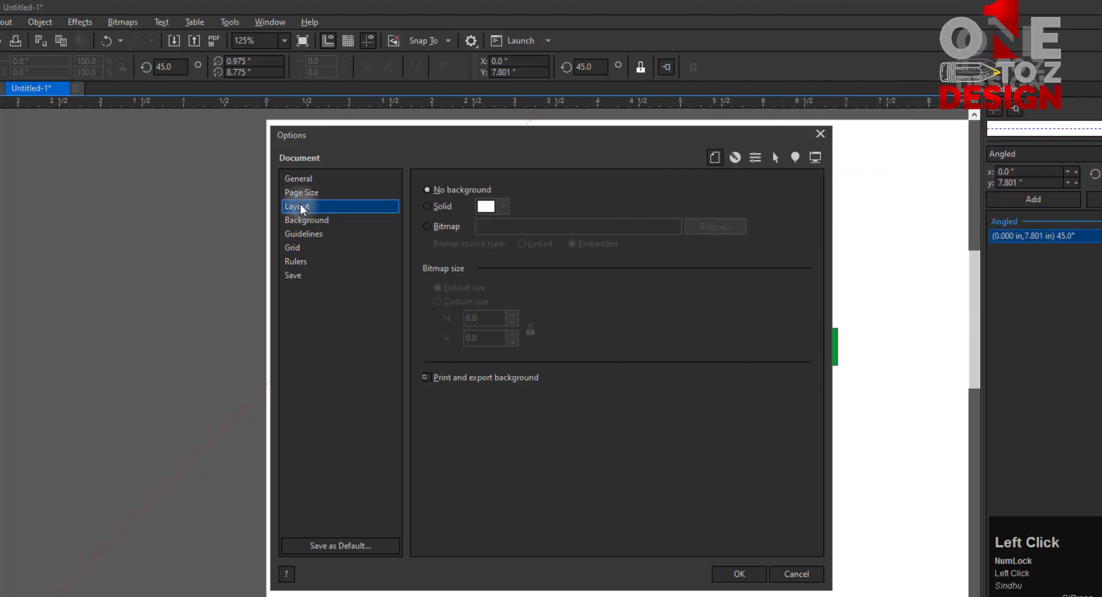
left_click(301, 205)
left_click(305, 190)
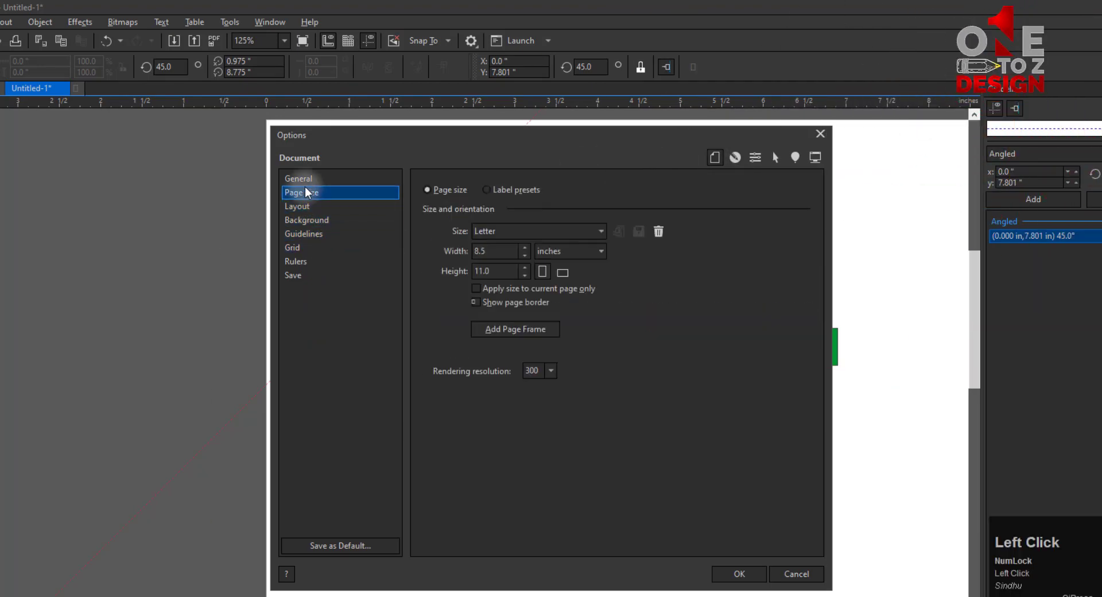
left_click(314, 233)
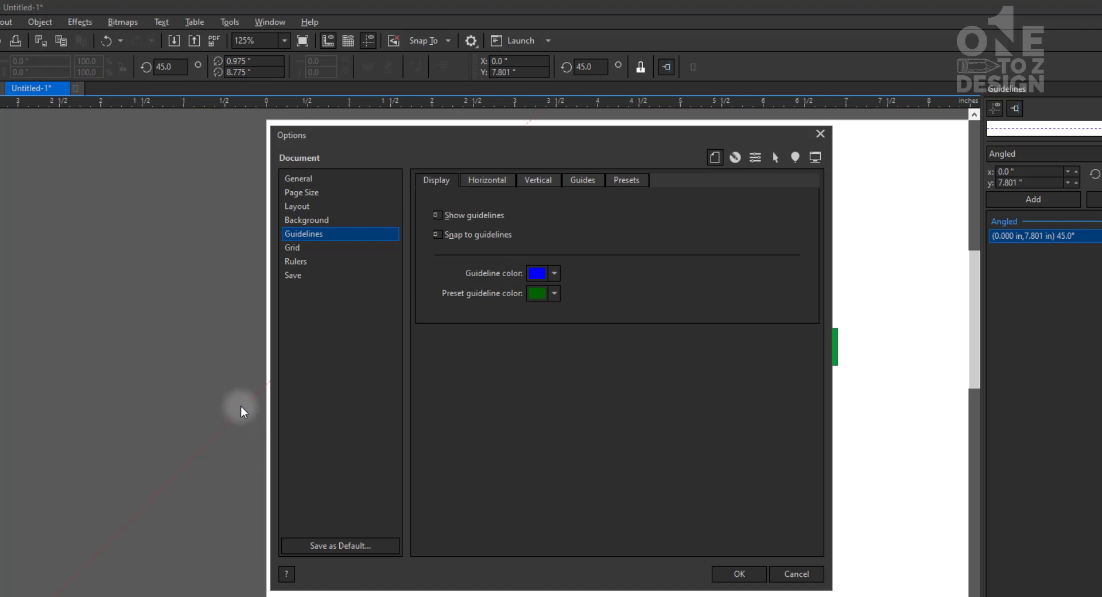
left_click_drag(449, 135, 535, 256)
left_click(904, 255)
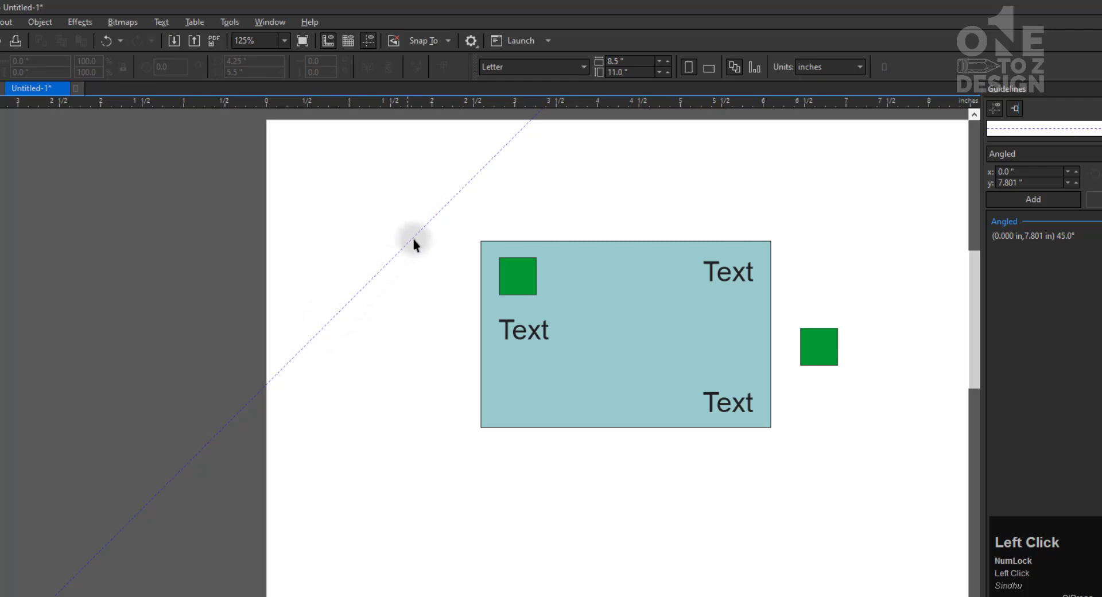
Reopen the document's Guidelines options and examine the available guideline colour settings
left_click(309, 337)
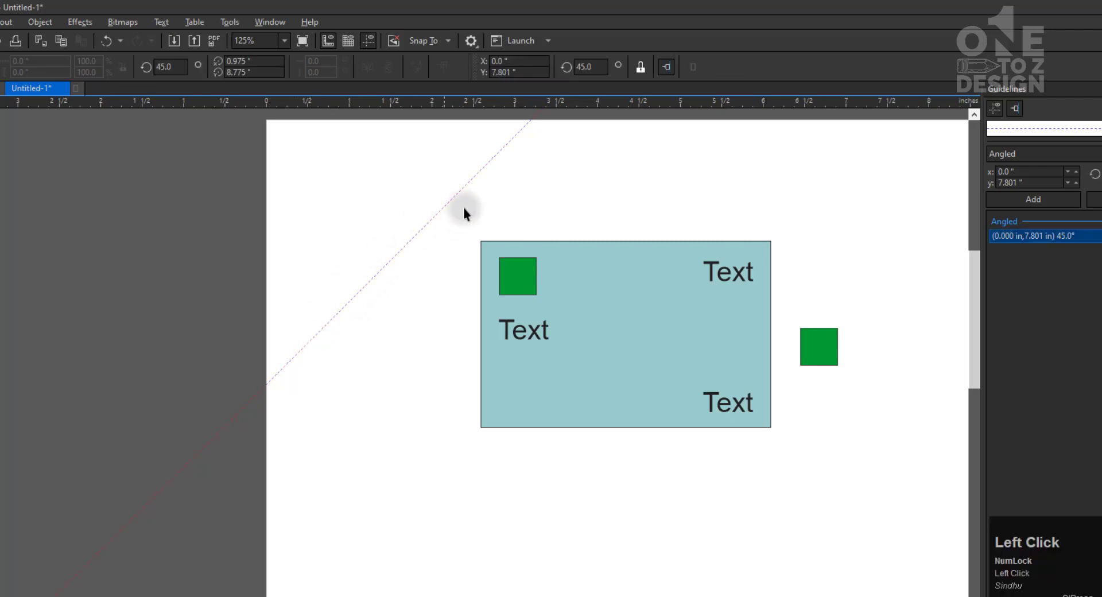
left_click(317, 345)
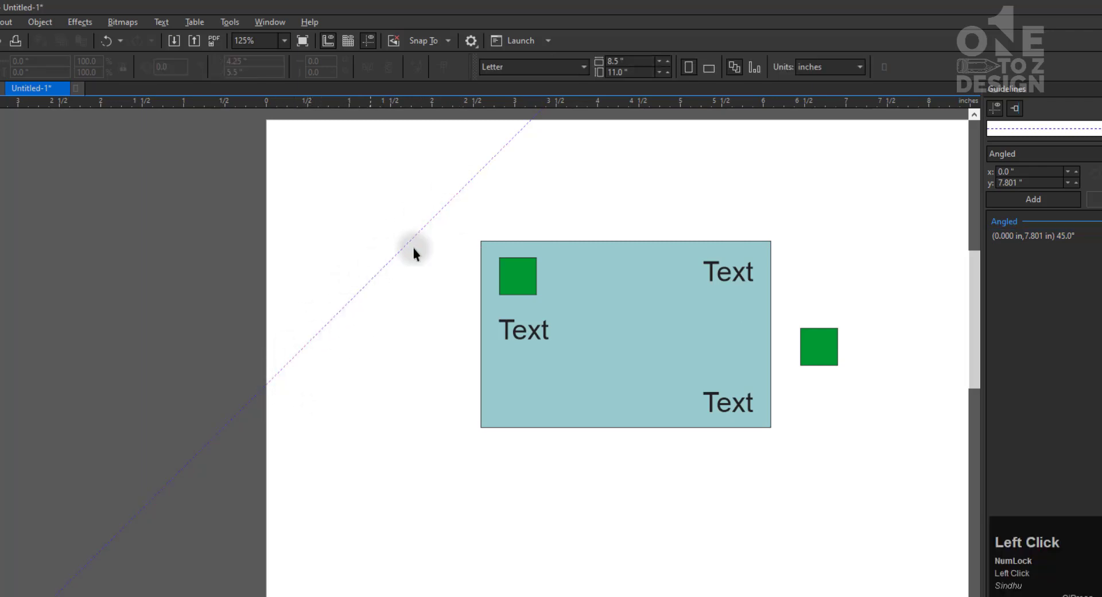
left_click(470, 40)
left_click(507, 65)
left_click(717, 158)
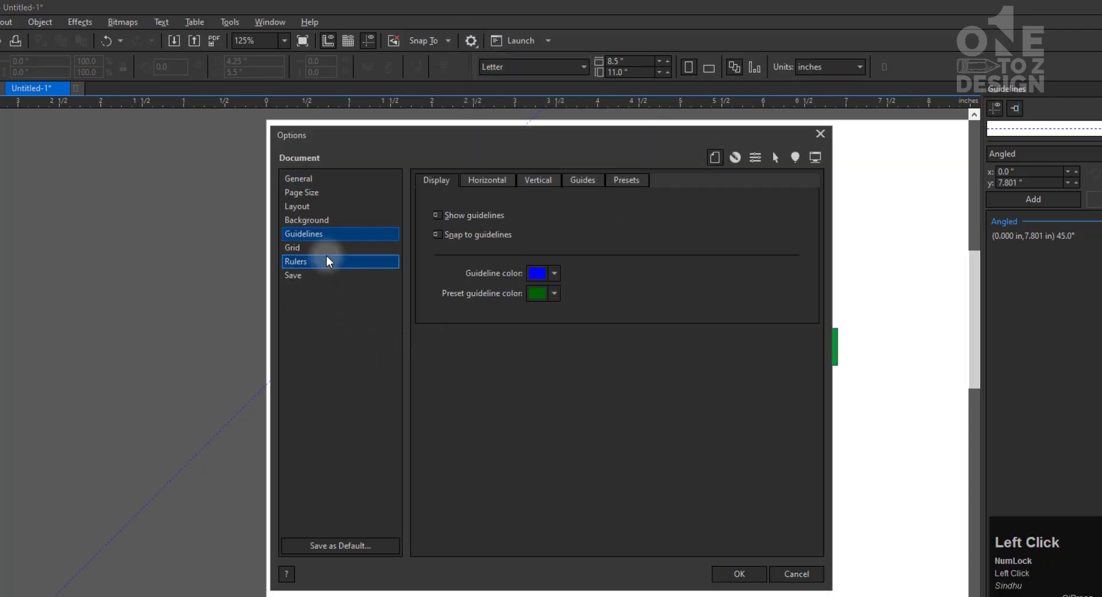
left_click(556, 279)
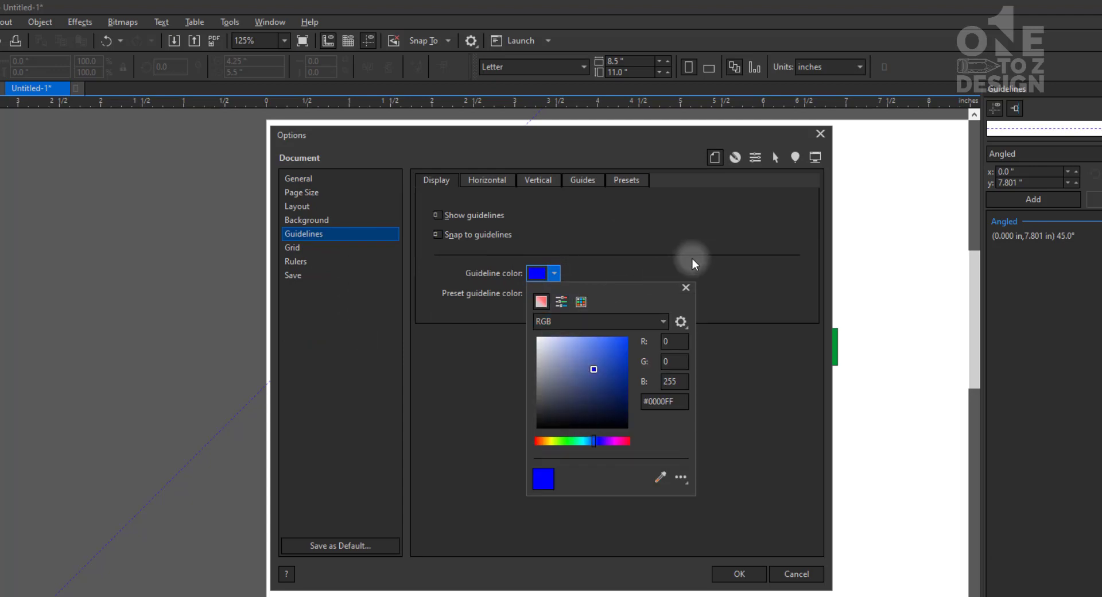
left_click(627, 228)
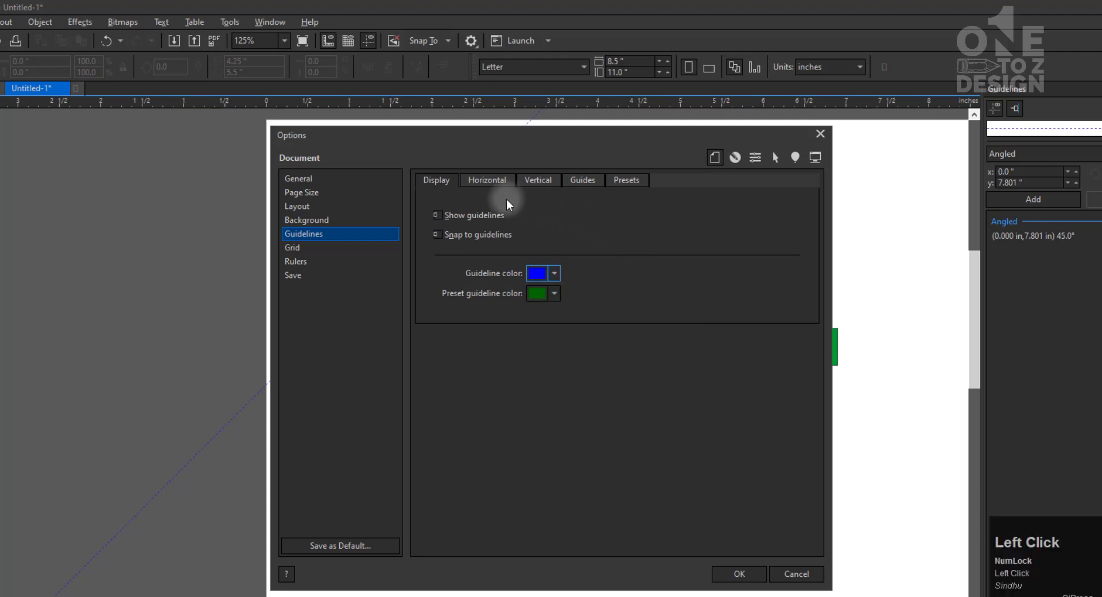
Examine the Horizontal guideline settings with their measurement units, and the Vertical guideline settings
left_click(504, 181)
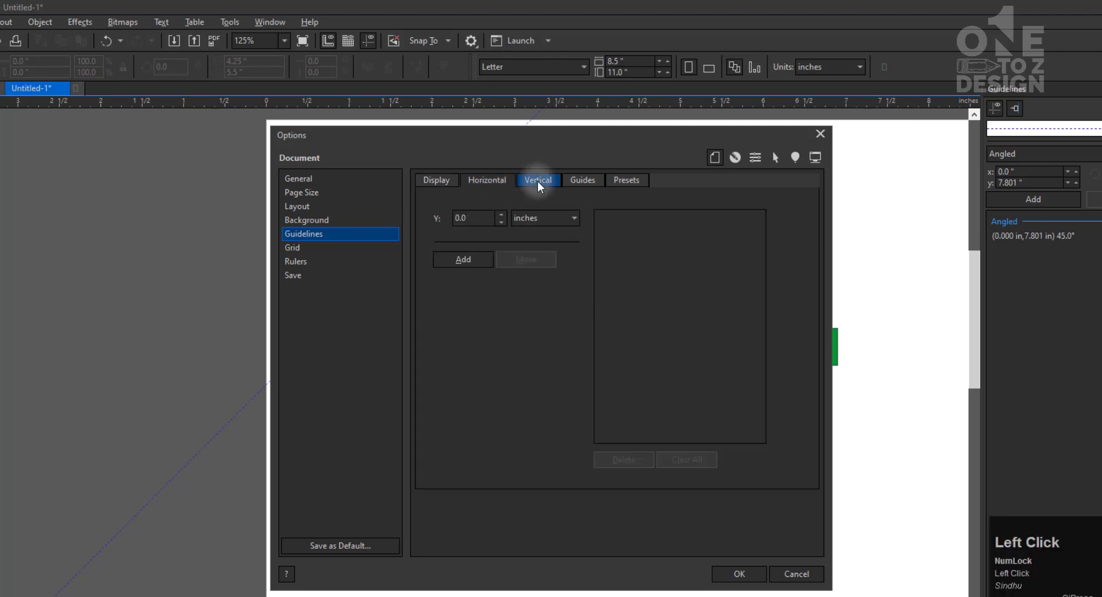
left_click(574, 219)
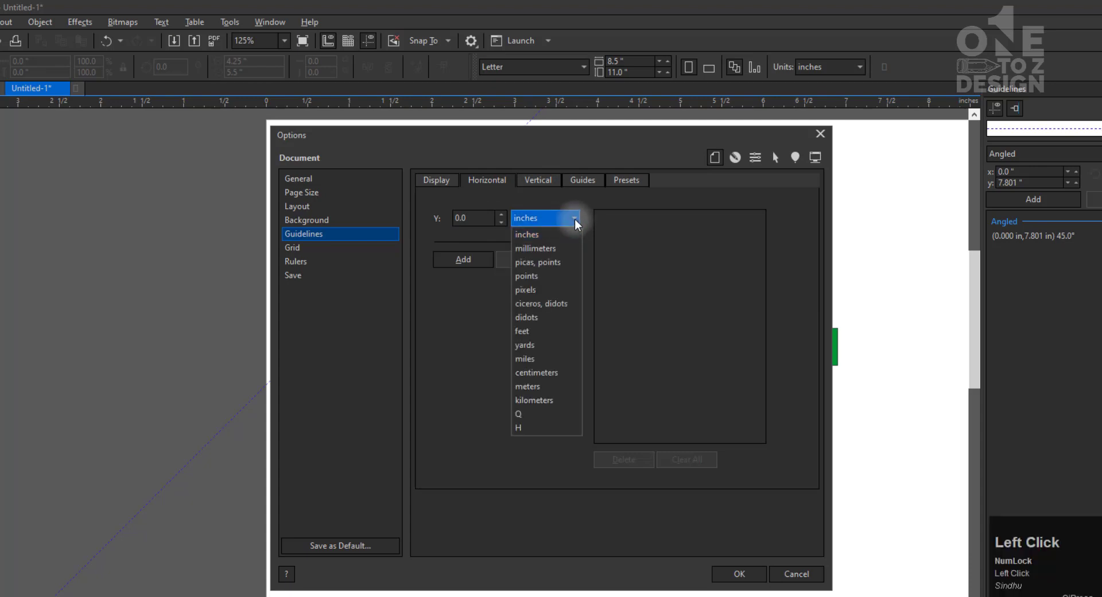
left_click(574, 218)
left_click(549, 182)
Examine the Guides types and the guideline Presets, return to the Display settings and cancel the options
left_click(579, 181)
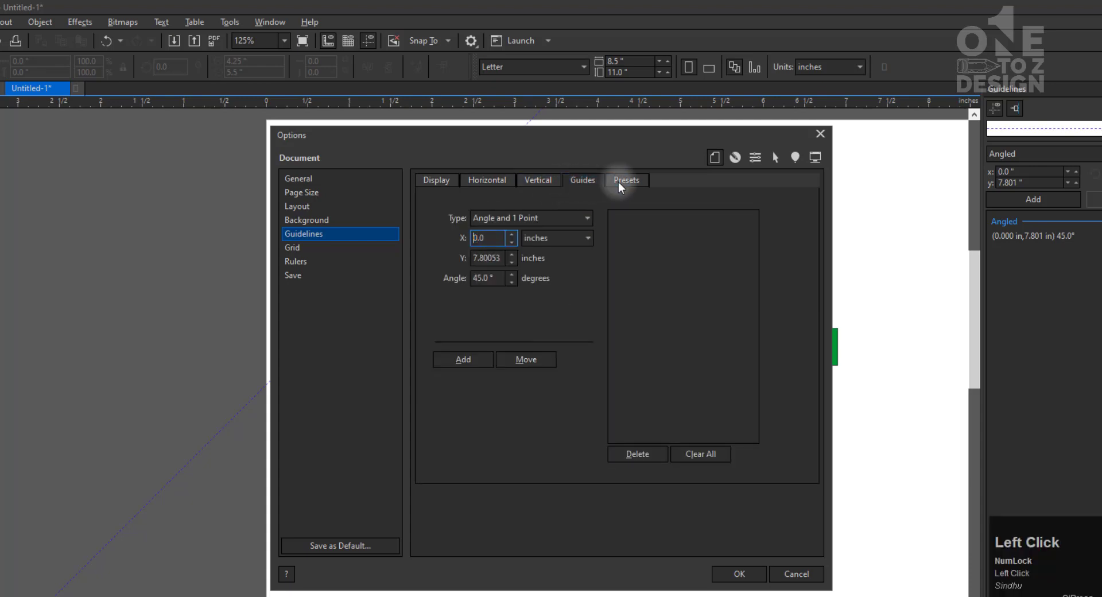
left_click(587, 215)
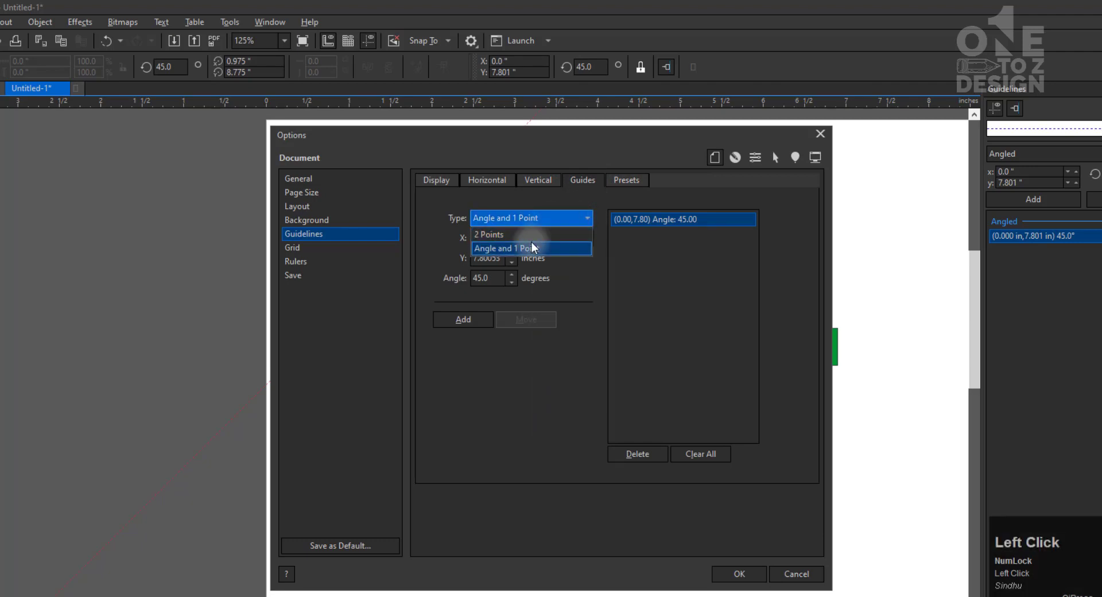
left_click(619, 174)
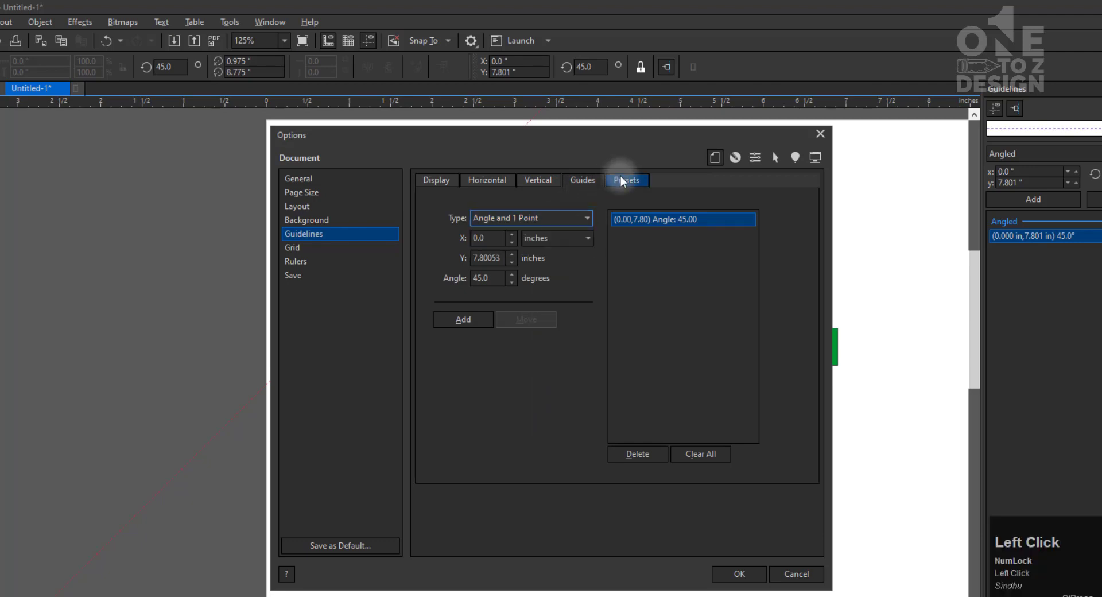
left_click(621, 177)
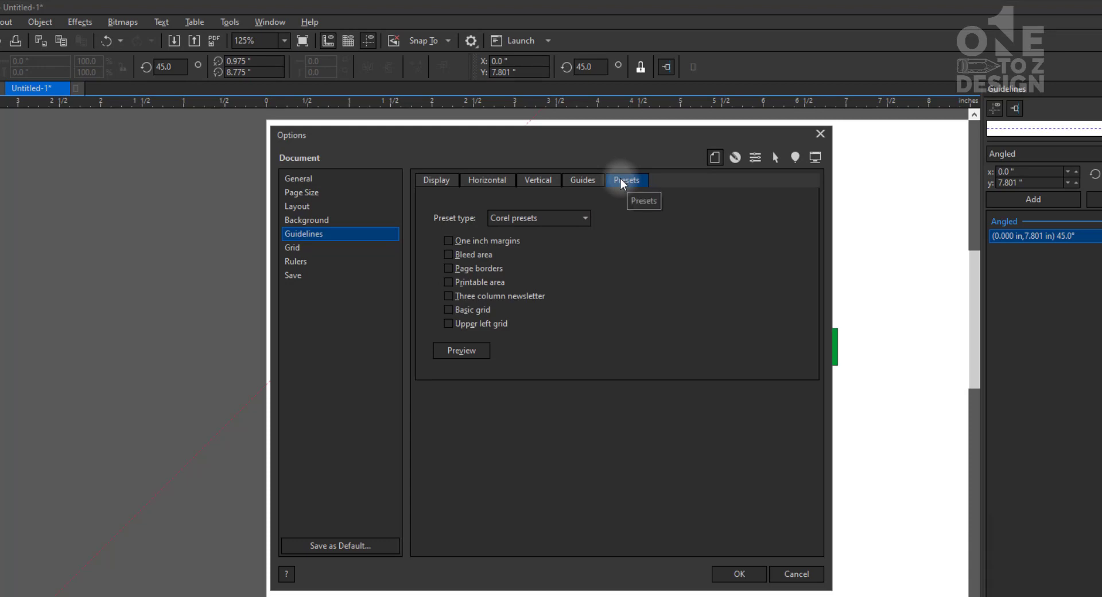
left_click(438, 181)
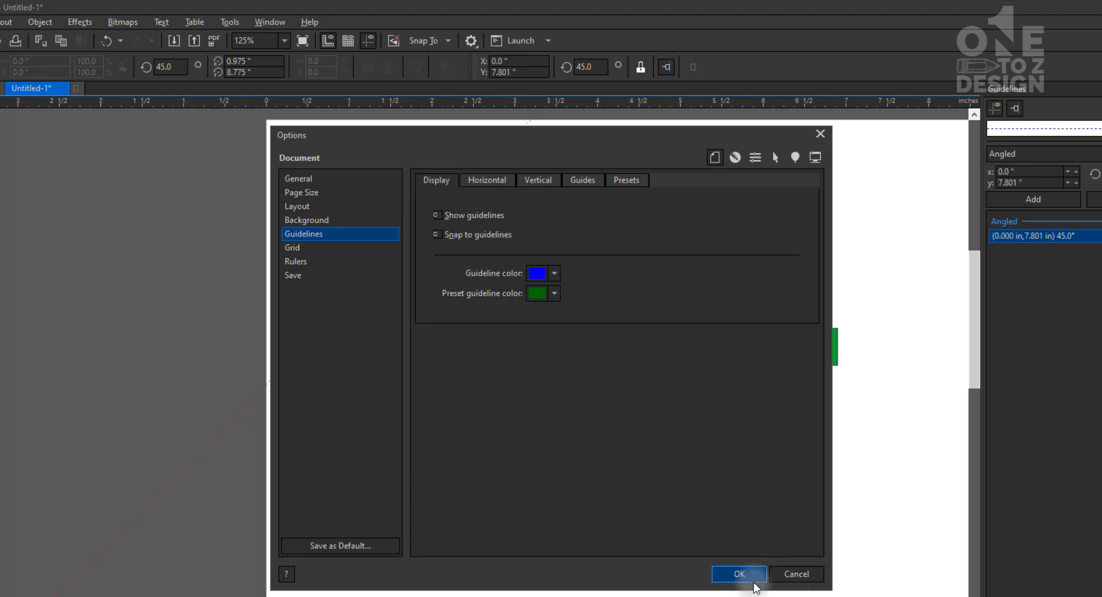
left_click(790, 575)
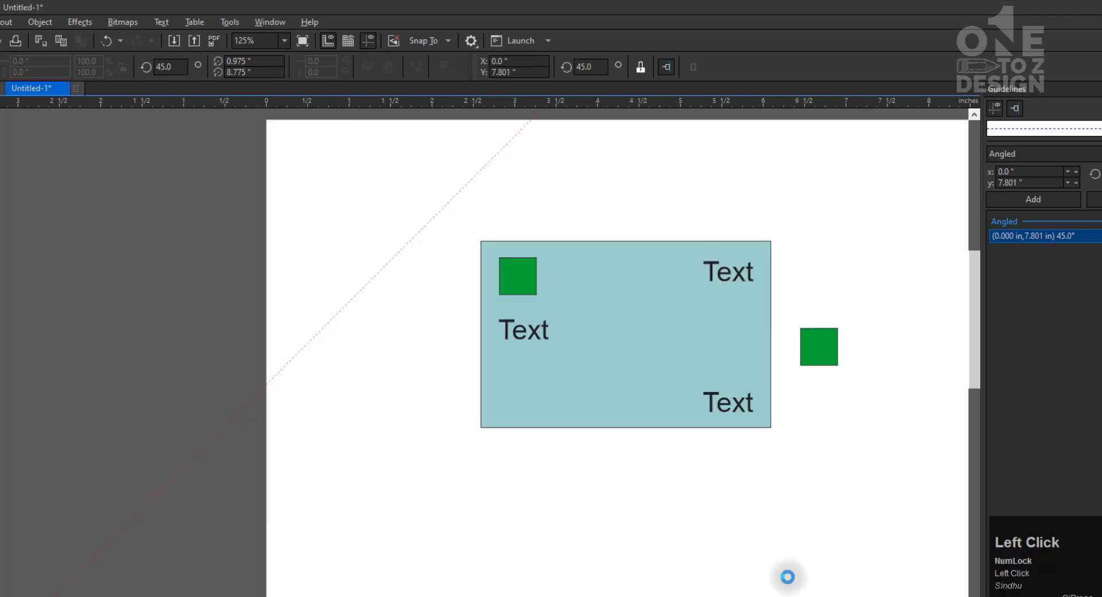
Show the angled guideline's rotation handles and look at the ruler's setup commands
left_click(444, 206)
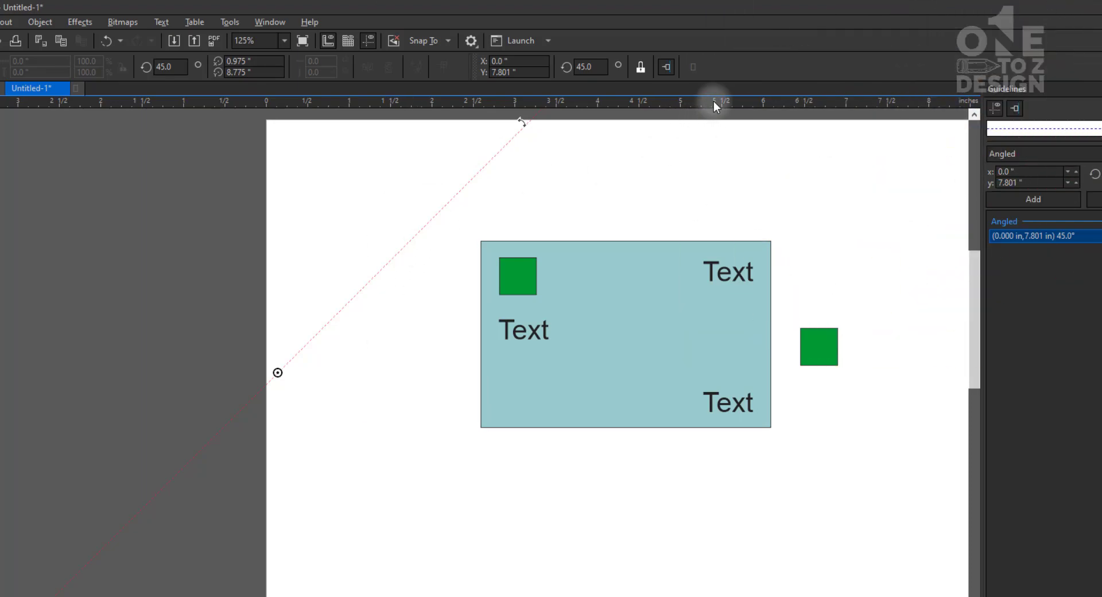
right_click(713, 101)
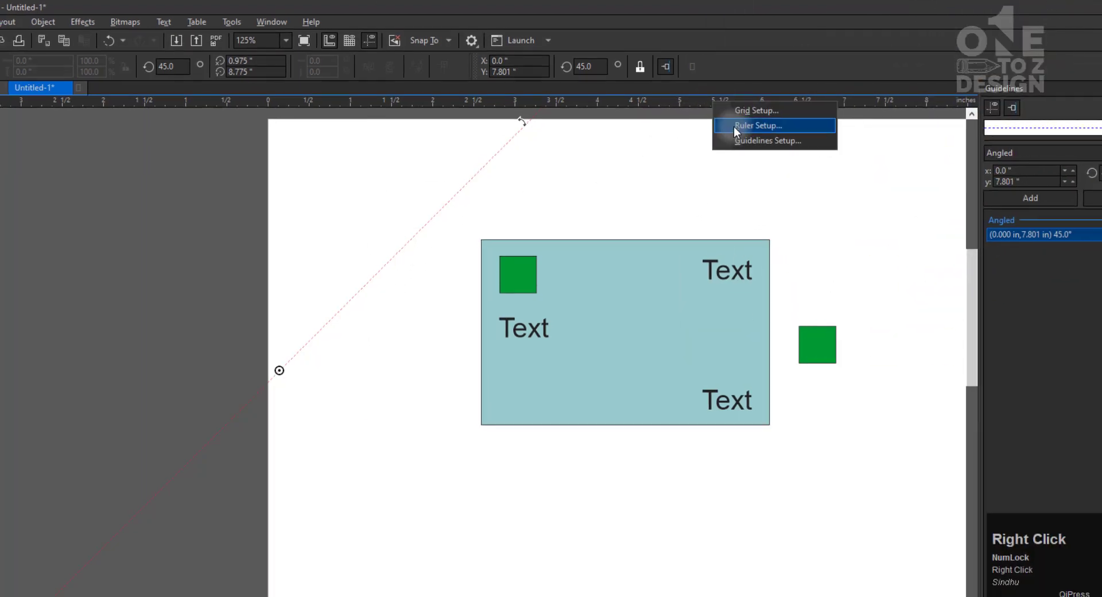
left_click(730, 118)
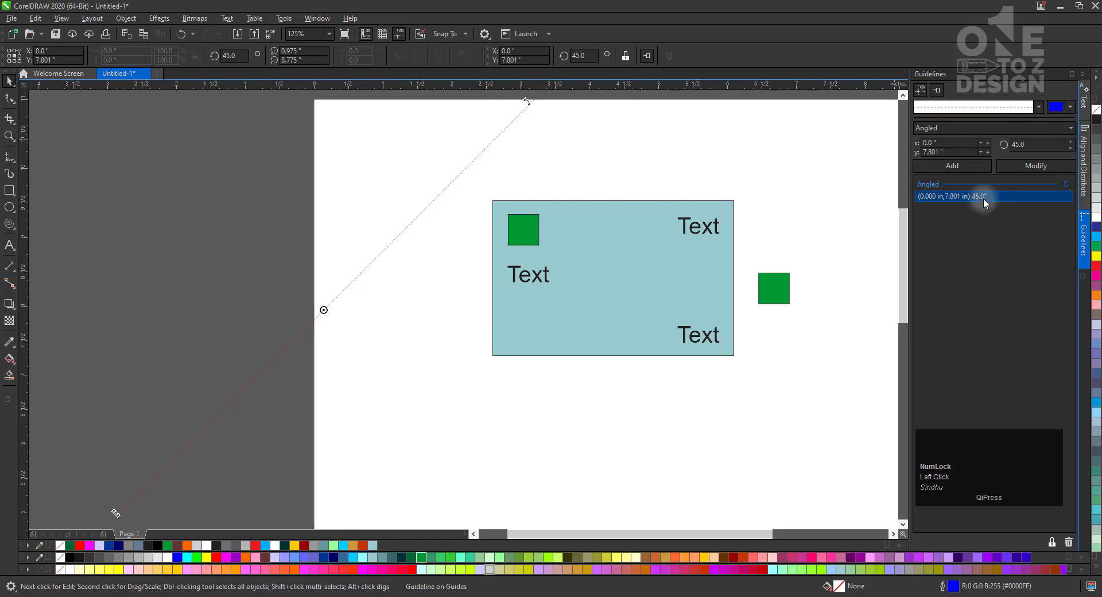
Try the long-dashed line style on the angled guideline, set it to the fine dotted style instead and deselect it
left_click(1037, 106)
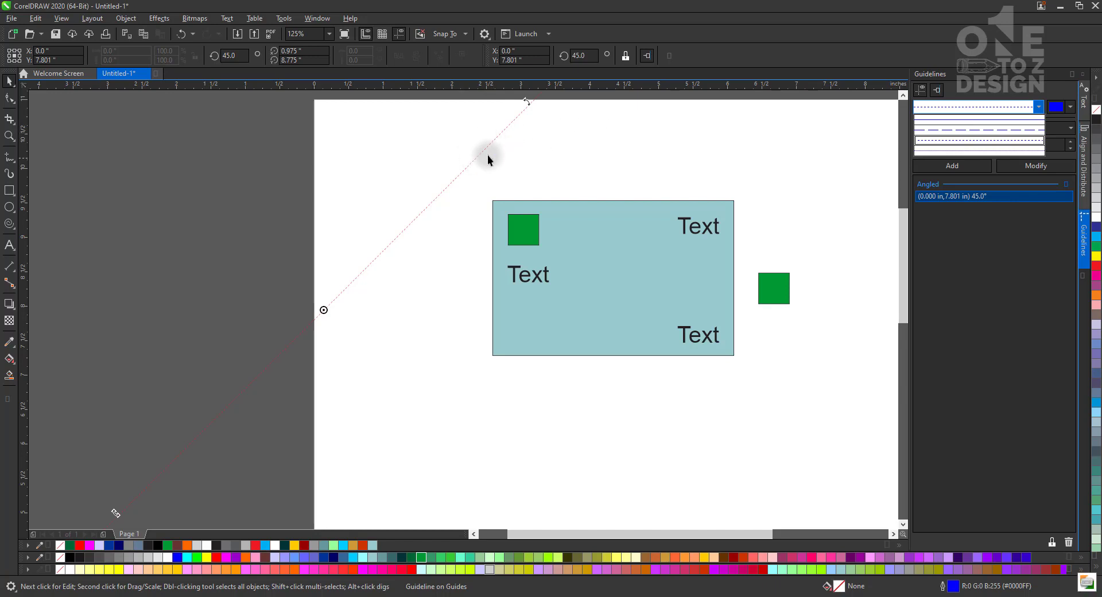
left_click(1004, 131)
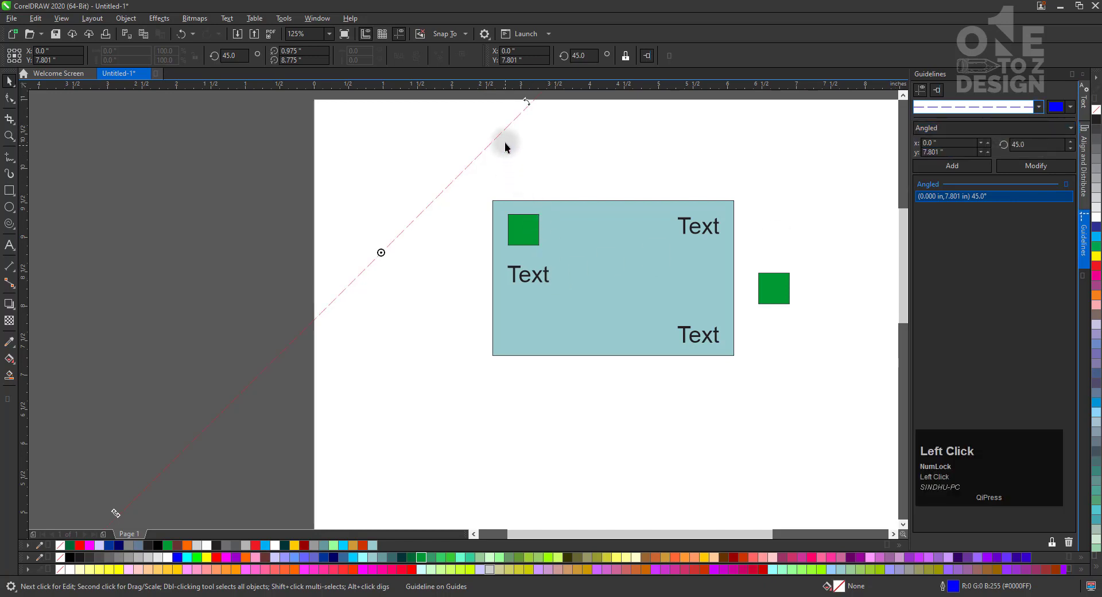
left_click(1039, 107)
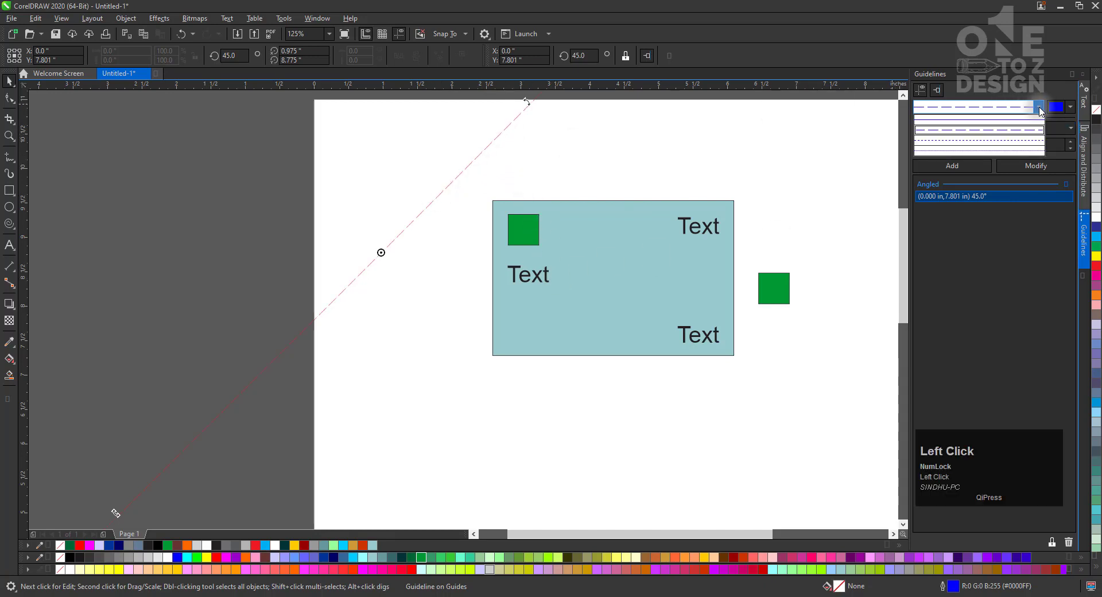
left_click(1007, 141)
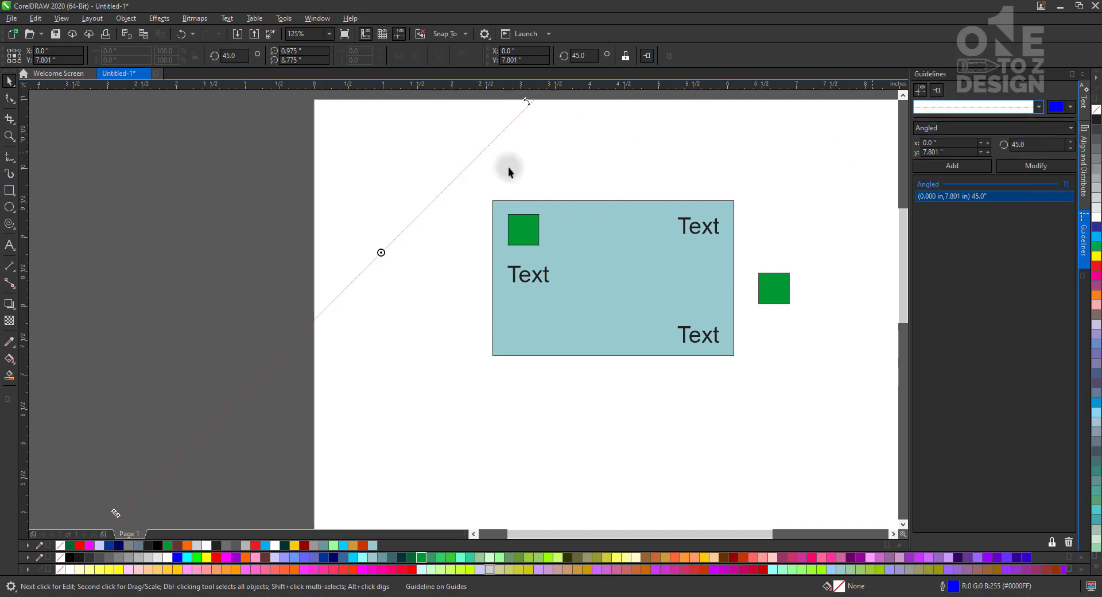
left_click(767, 170)
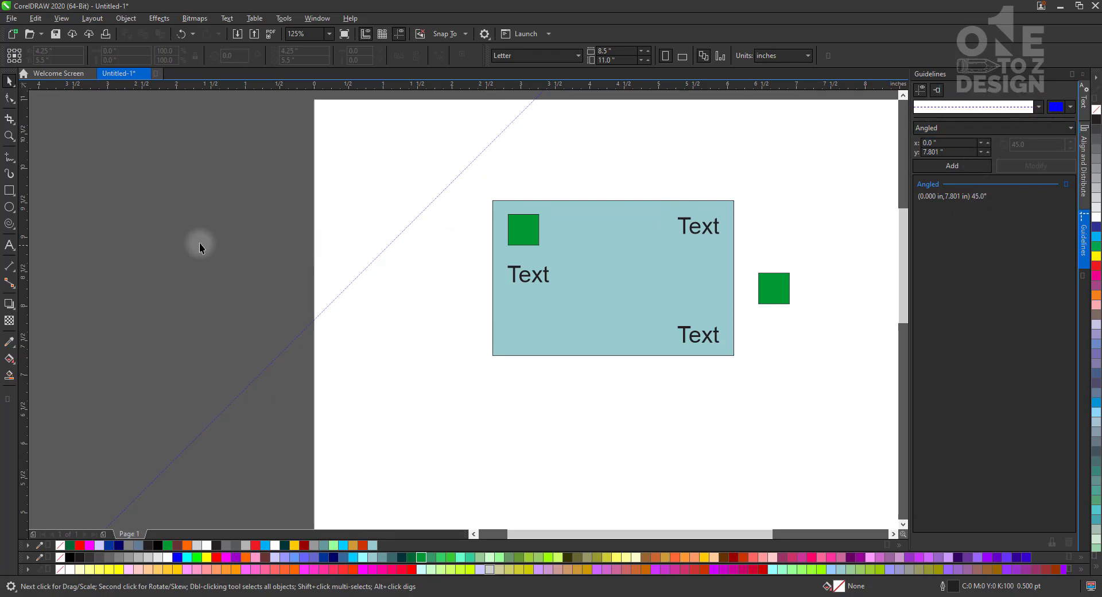
Add two vertical guidelines between the page's left edge and the card, at about X 0.90 and 1.29 inches
left_click_drag(27, 265, 23, 238)
left_click(956, 198)
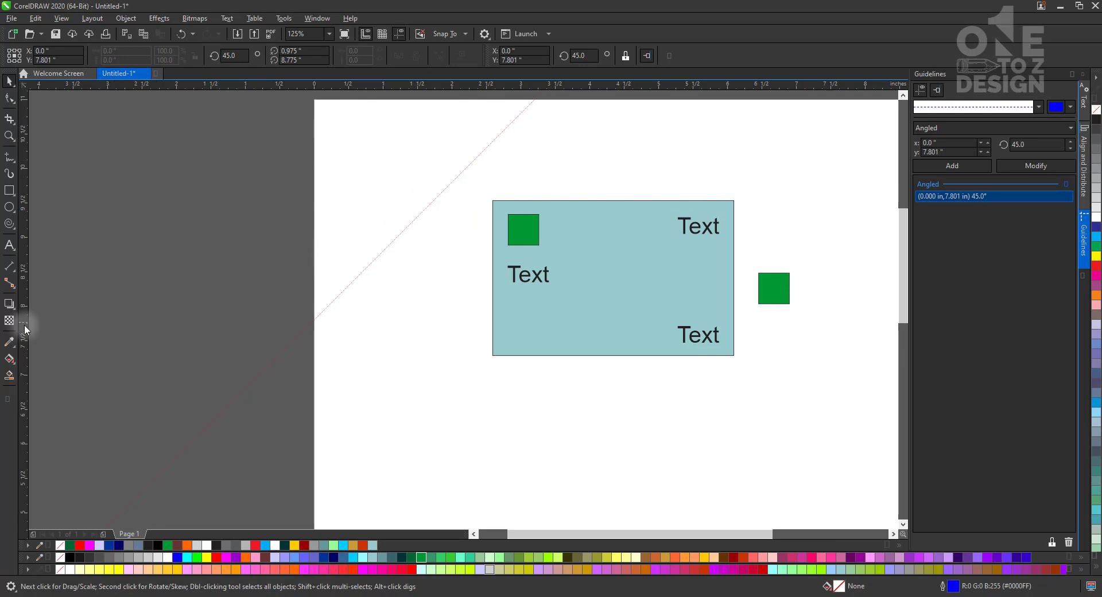
left_click_drag(24, 329, 376, 334)
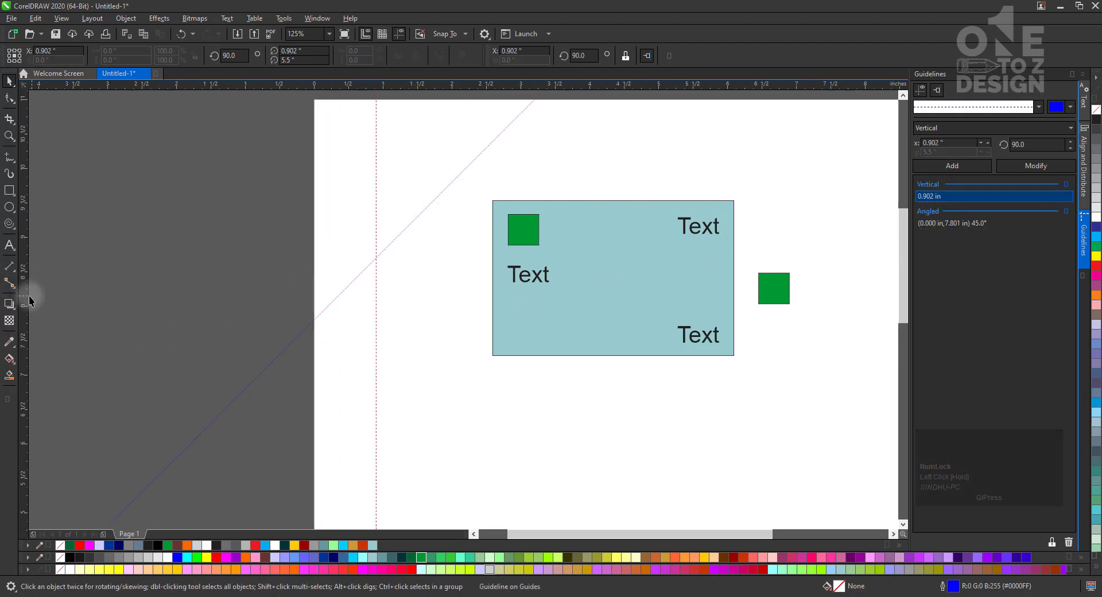
left_click_drag(29, 300, 402, 302)
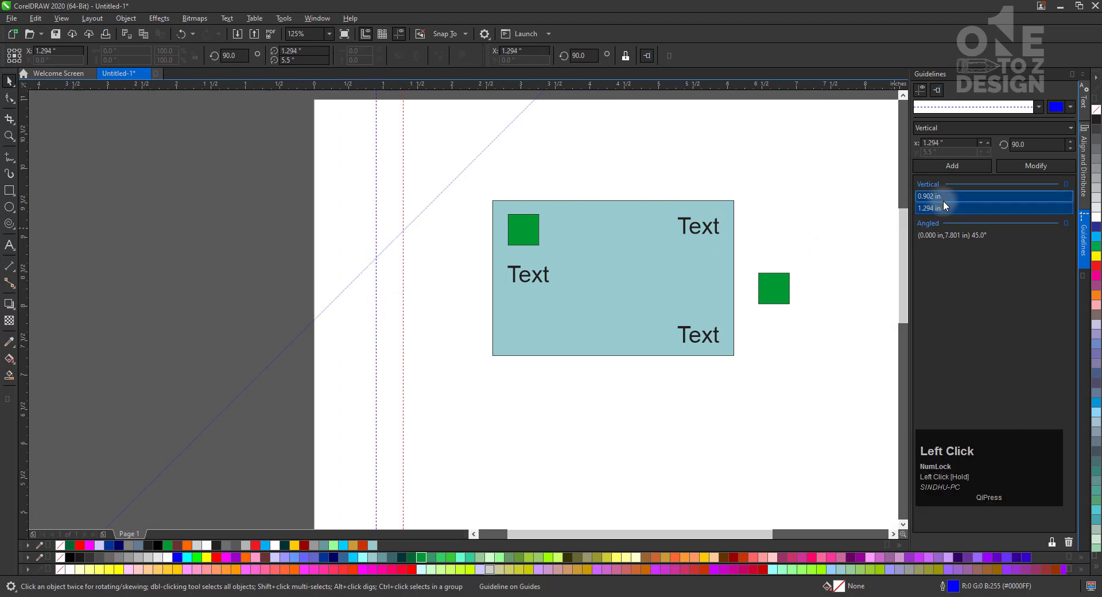
left_click(943, 205)
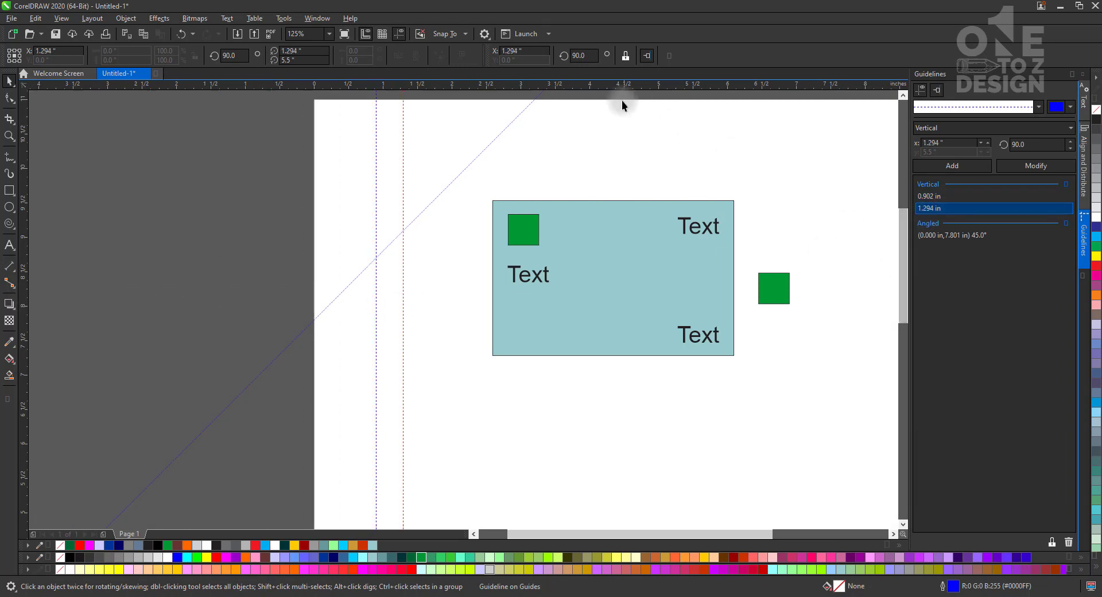
Add a horizontal guideline above the card at about Y 10.11 inches and move the angled guideline to about Y 6.60 inches
left_click_drag(621, 84, 619, 161)
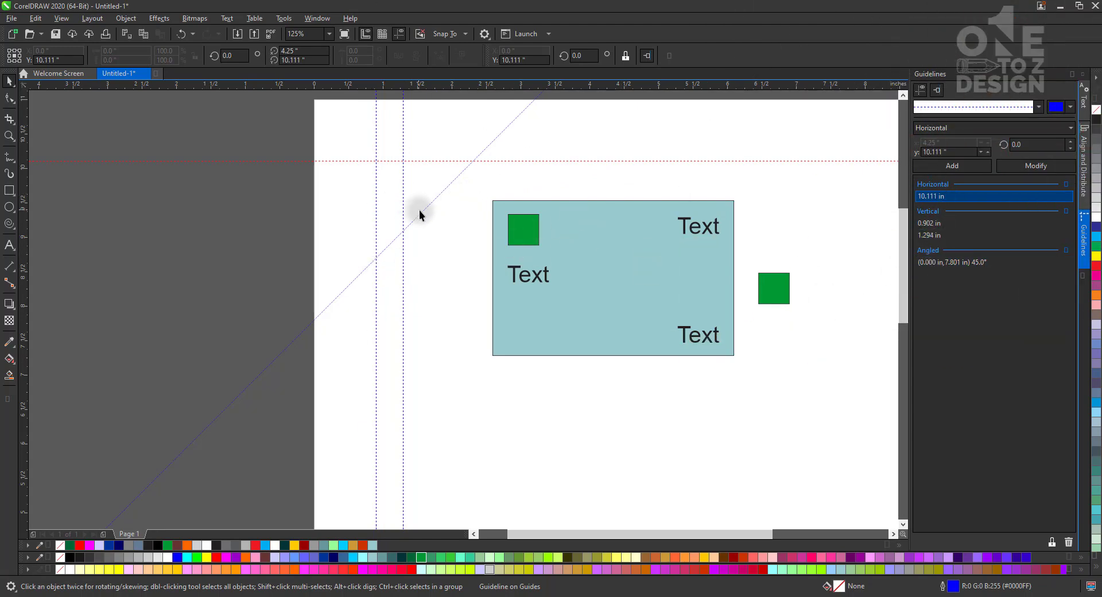
left_click_drag(421, 213, 451, 281)
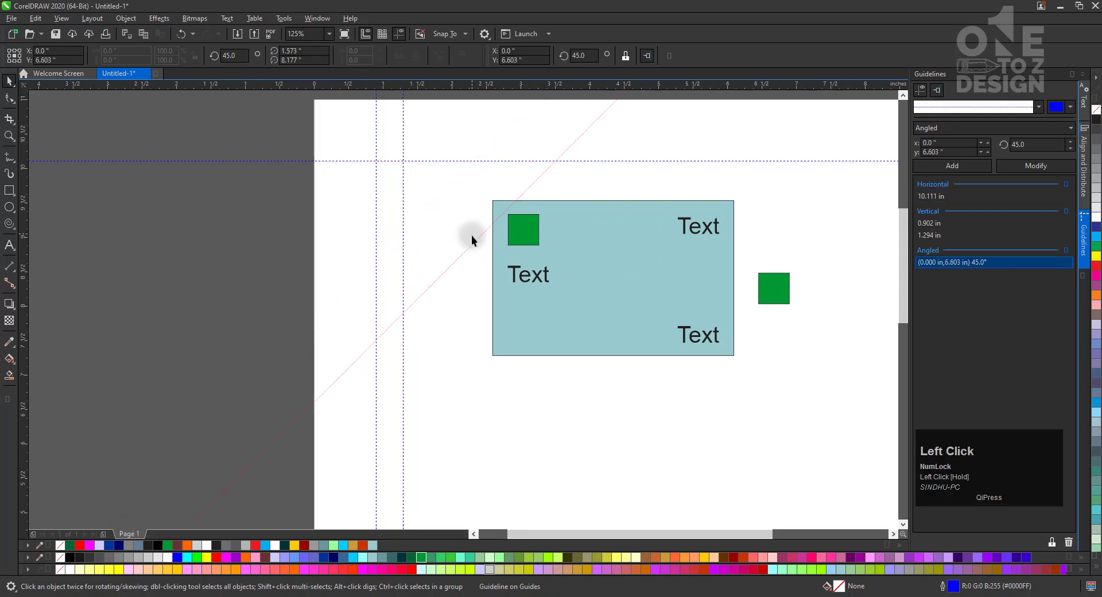
Give the angled guideline the long-dashed line style and look at its colour choices, leaving the colour as it is
left_click(1038, 107)
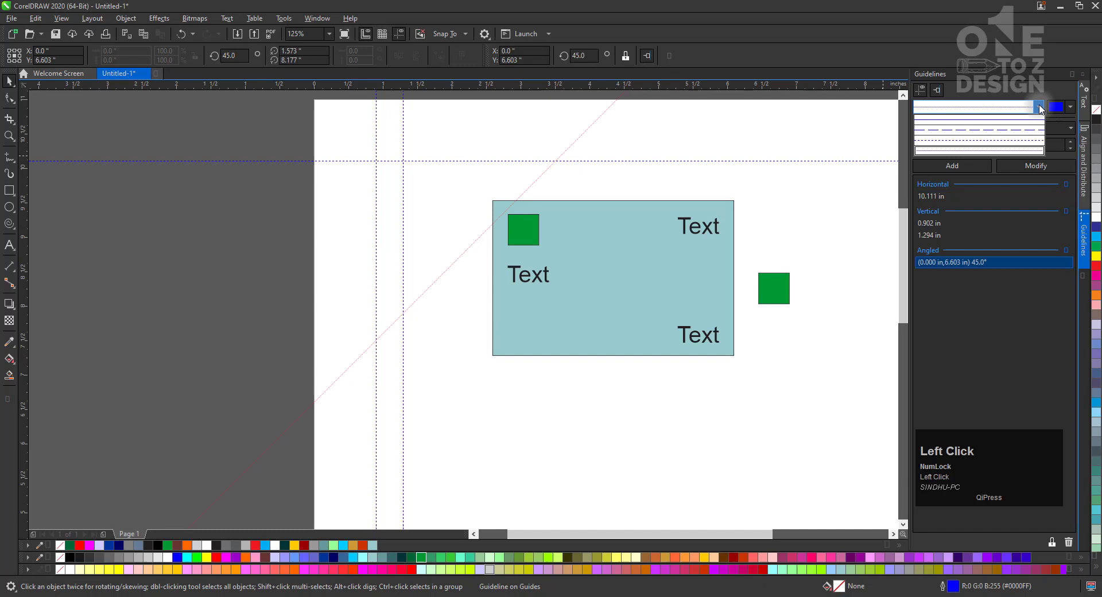
left_click(1017, 129)
left_click(392, 288)
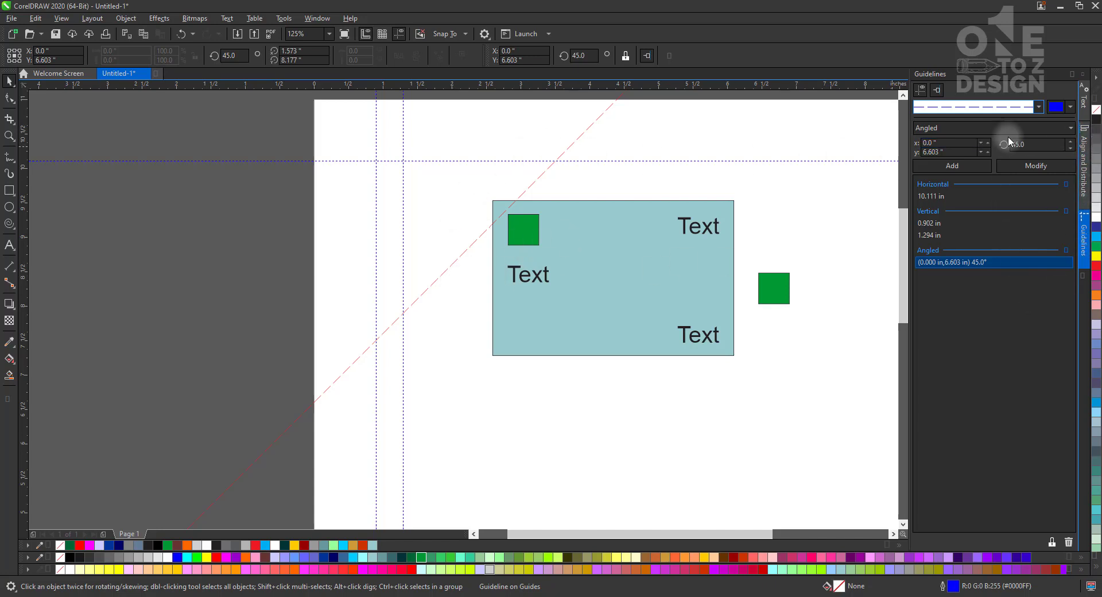
left_click(1069, 106)
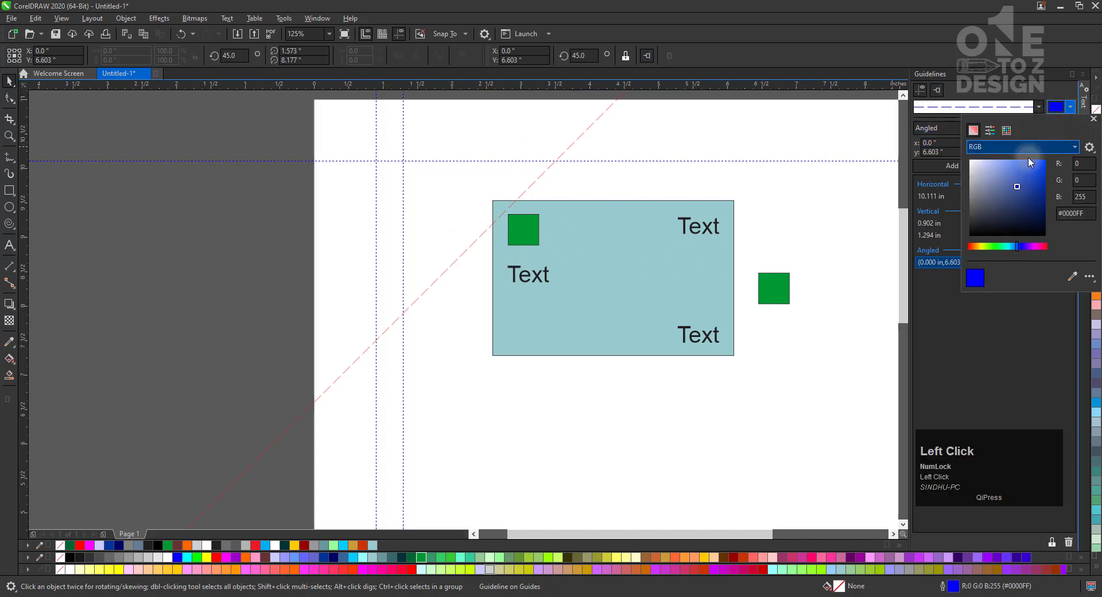
left_click(1010, 339)
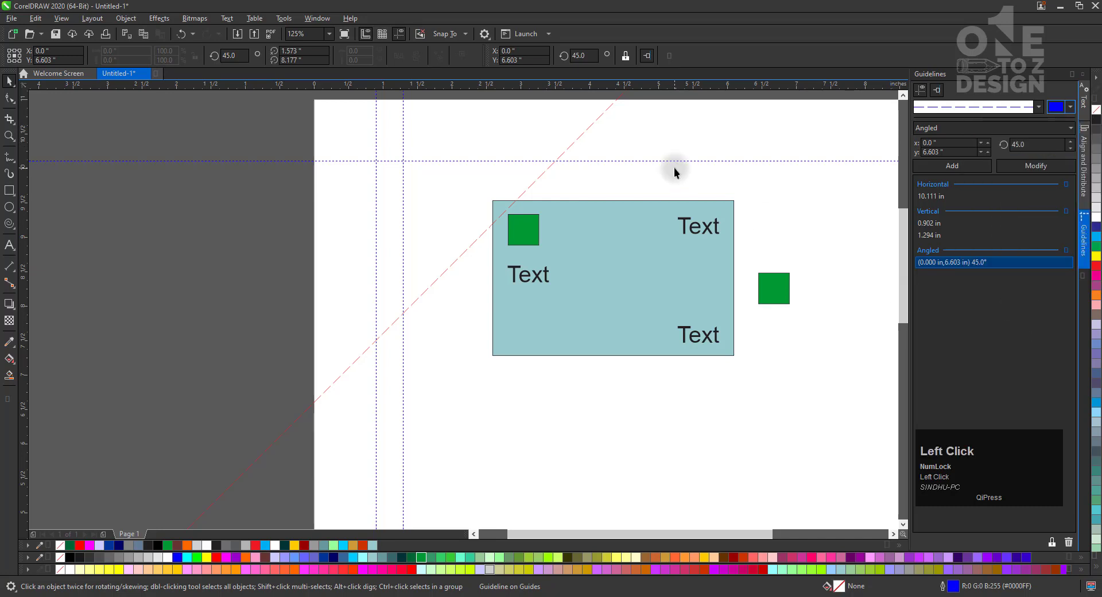
left_click(658, 111)
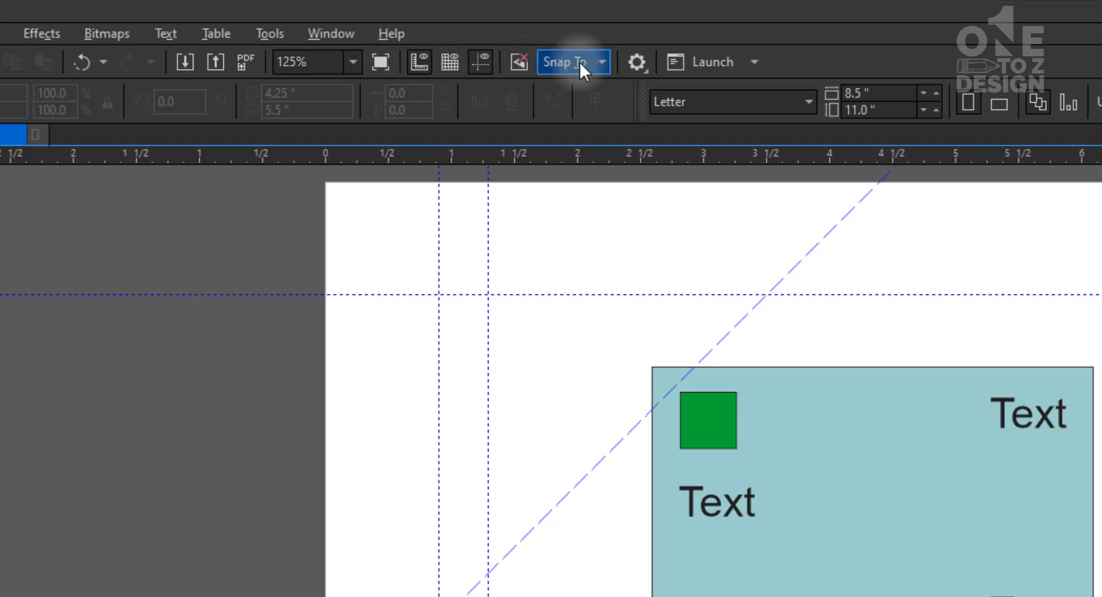
Hide the rulers and try to pull out a guideline without them
left_click(476, 64)
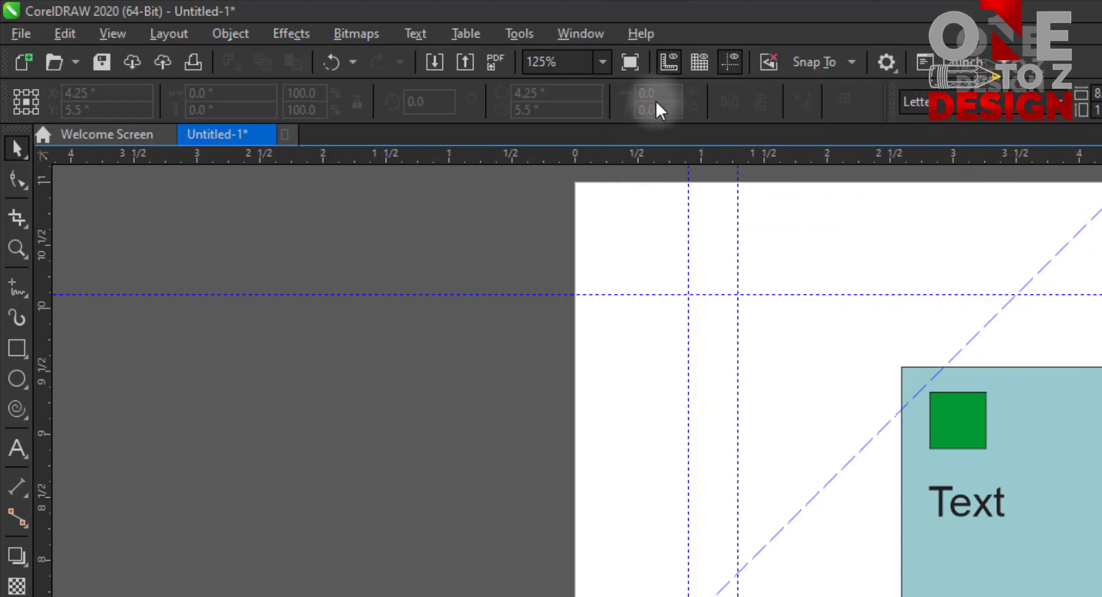
left_click(666, 64)
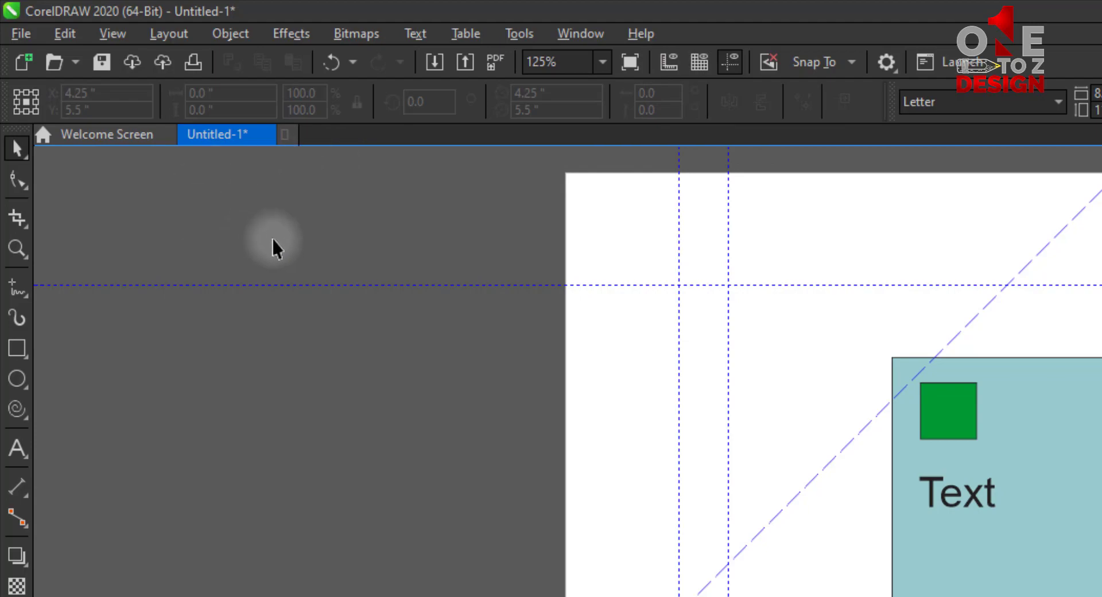
mouse_move(497, 137)
left_mouse_down()
mouse_move(499, 166)
mouse_move(498, 153)
left_mouse_up()
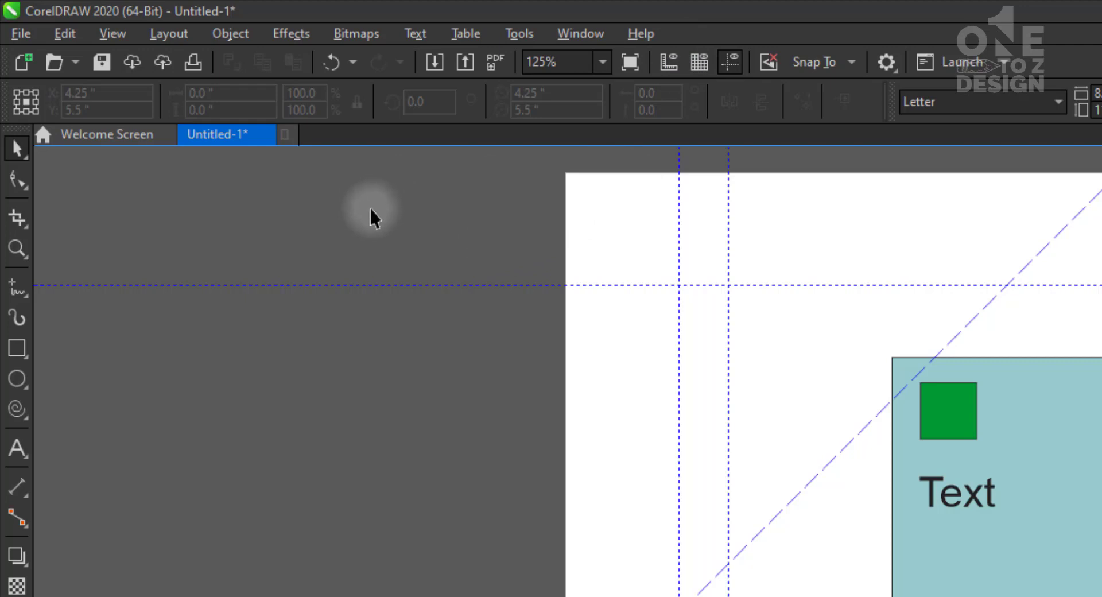
Show the rulers again and add a horizontal guideline at Y 9.333 inches along the top edge of the card's green square
left_click(676, 66)
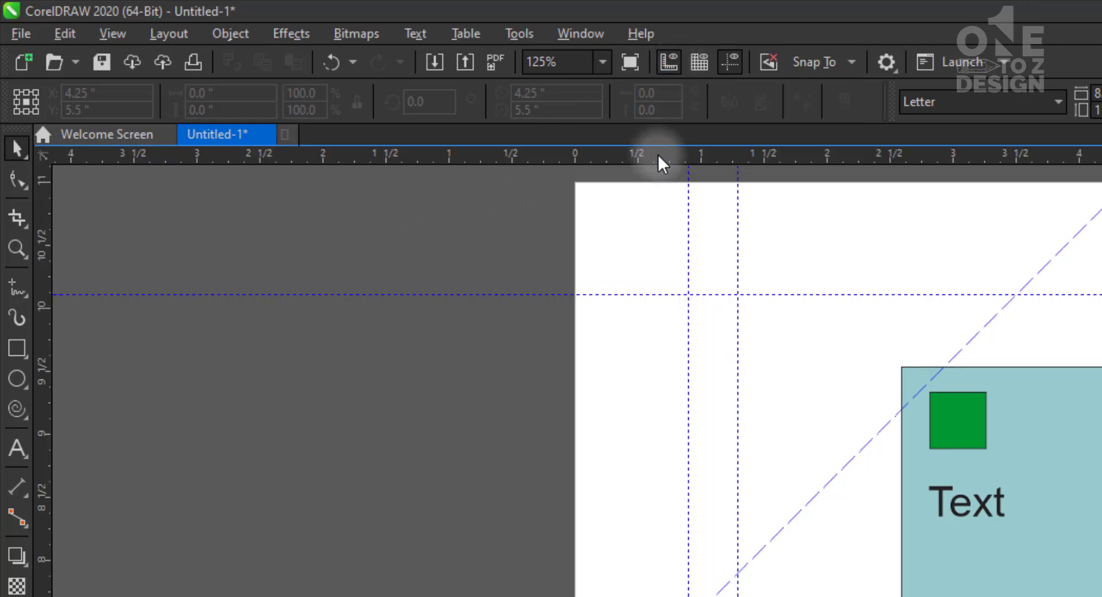
left_click_drag(658, 153, 600, 392)
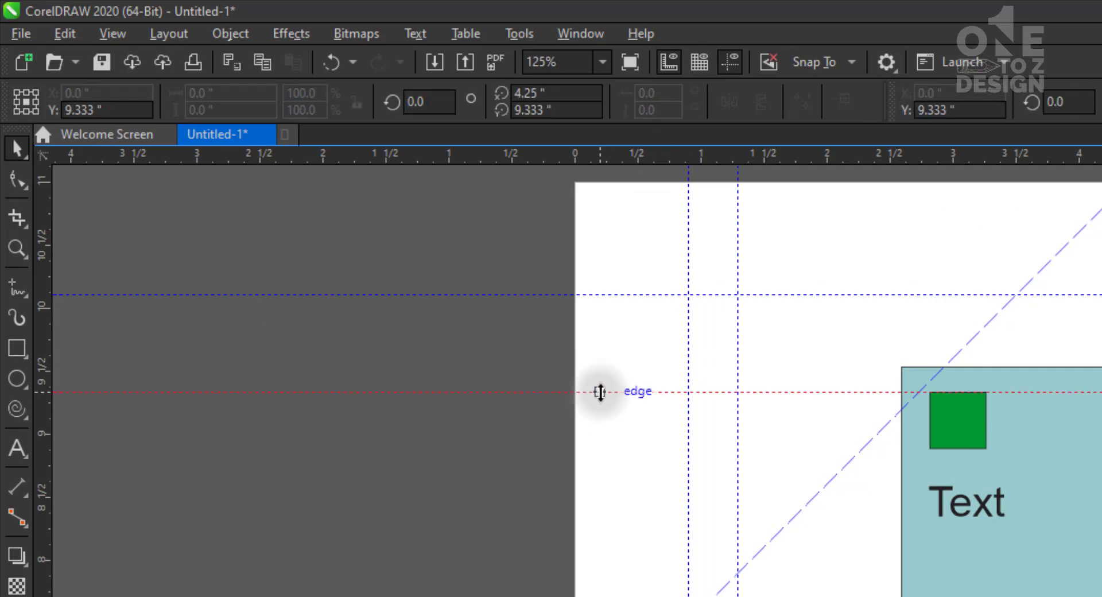
Show the document grid, examine it at several zoom levels and hide it again
left_click(699, 72)
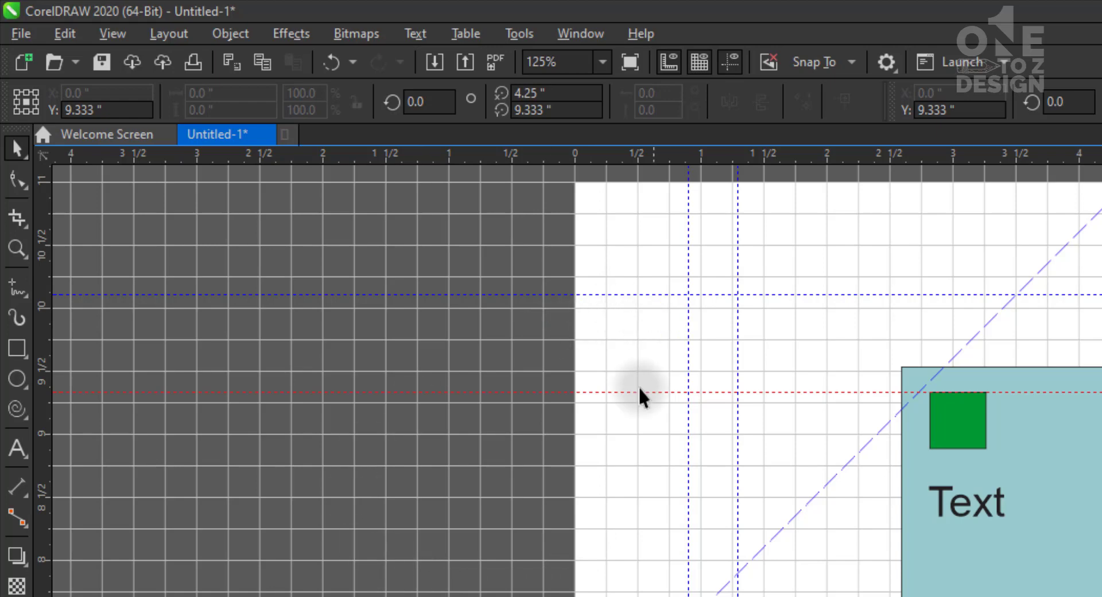
scroll(584, 422, "down", 2)
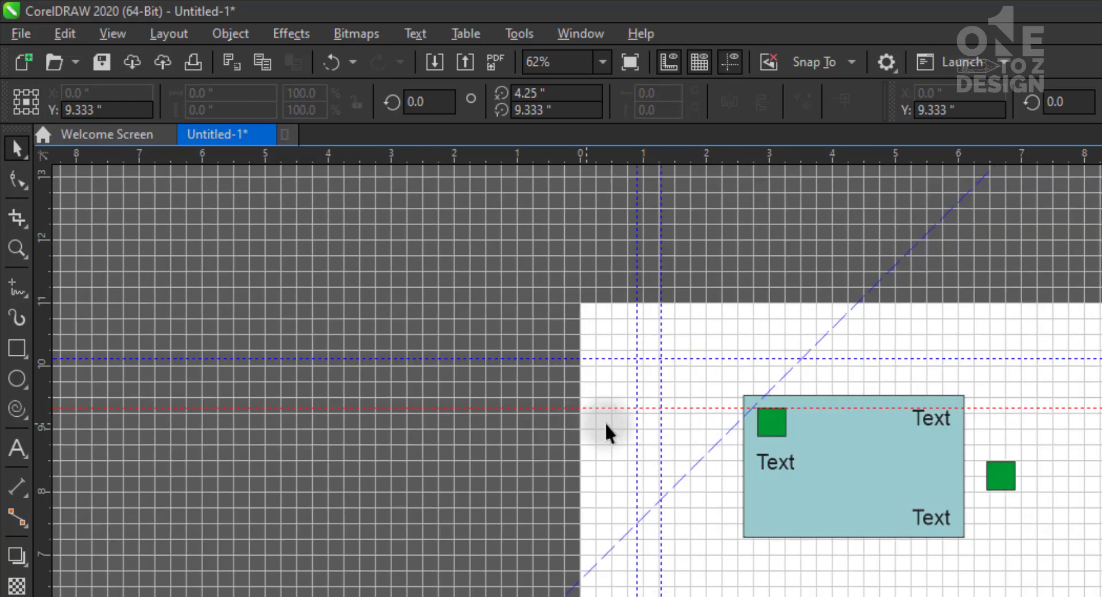
scroll(827, 591, "down", 2)
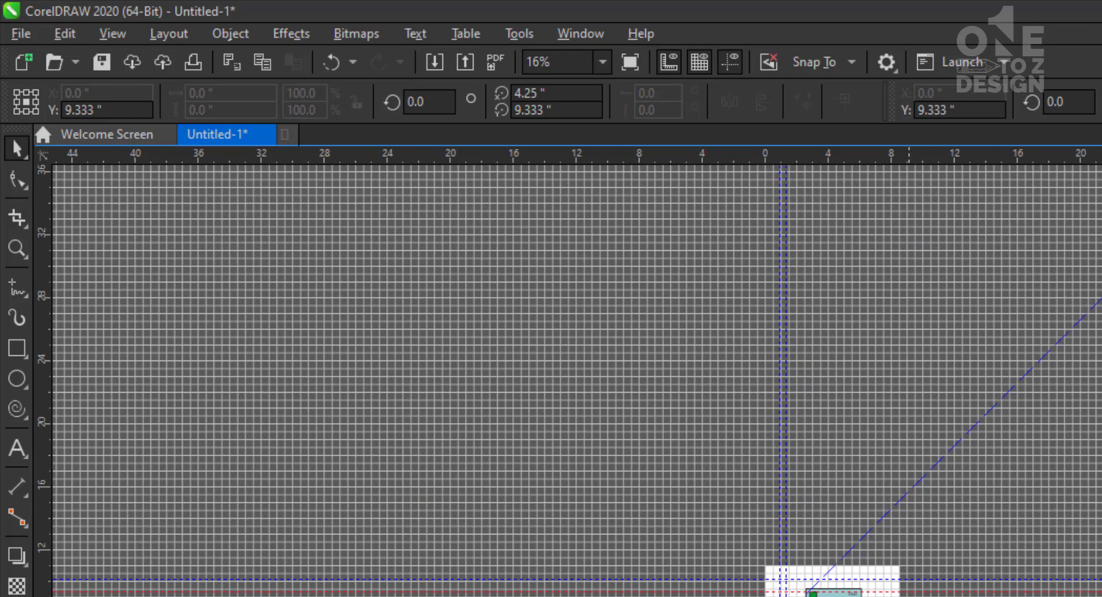
scroll(769, 579, "up", 2)
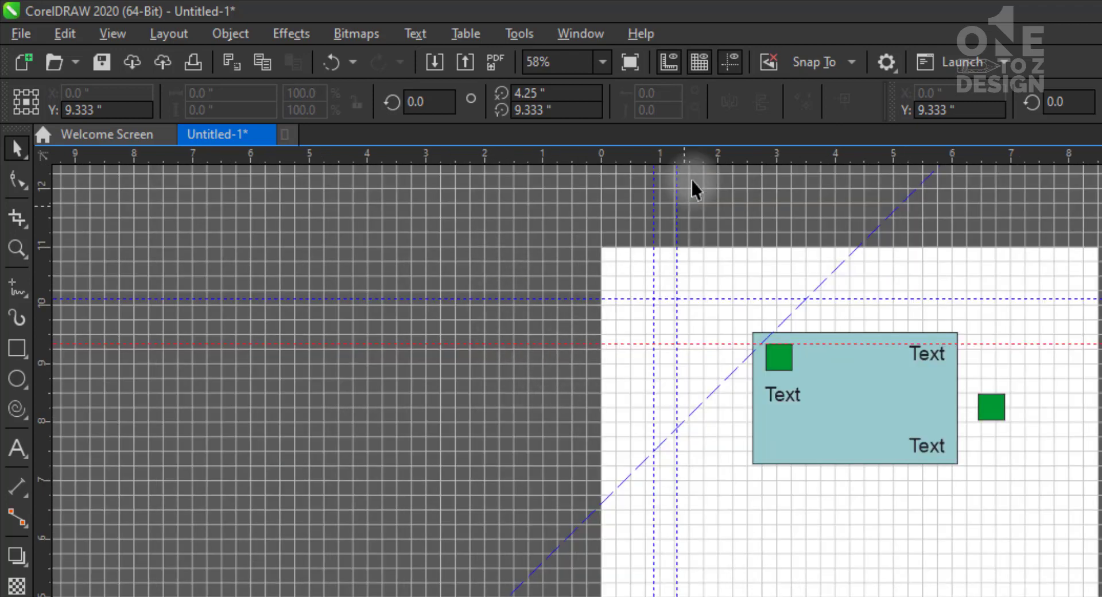
left_click(700, 61)
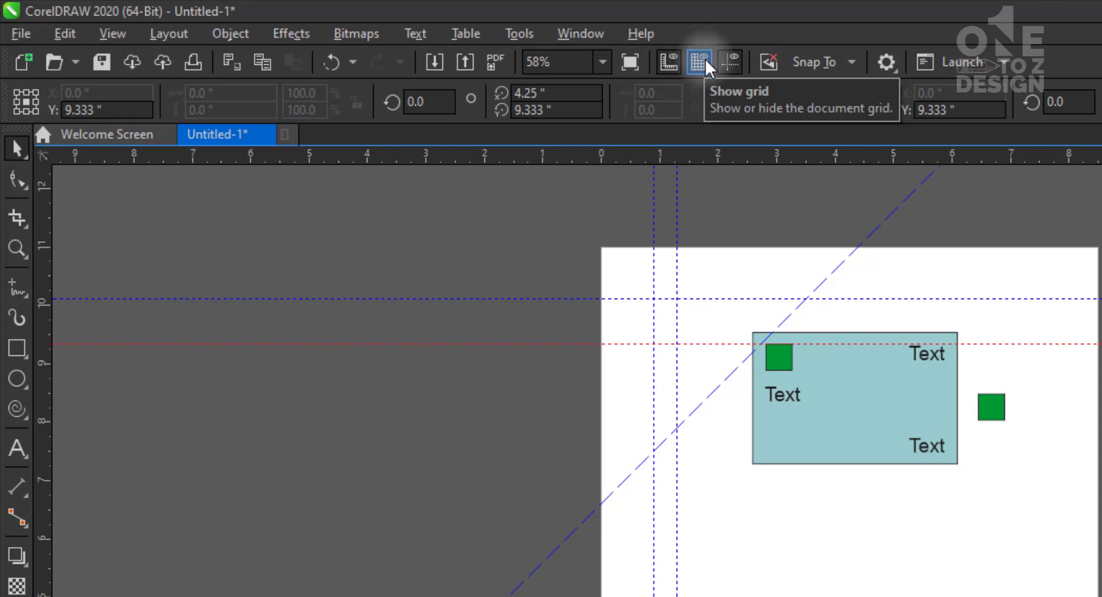
Hide and restore the guidelines, and turn all snapping off and back on
left_click(734, 66)
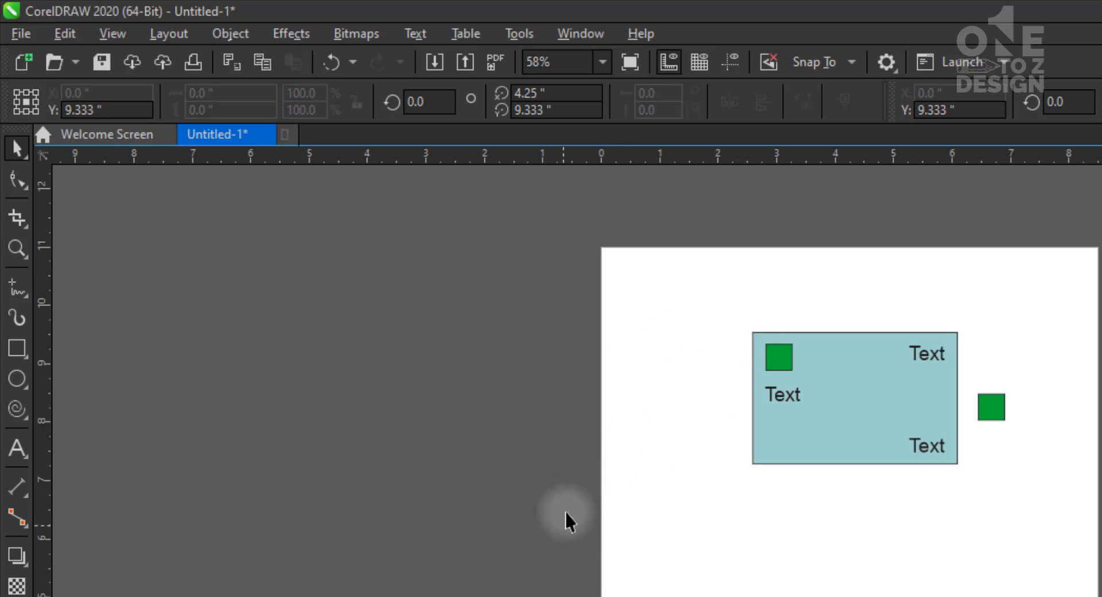
left_click(730, 63)
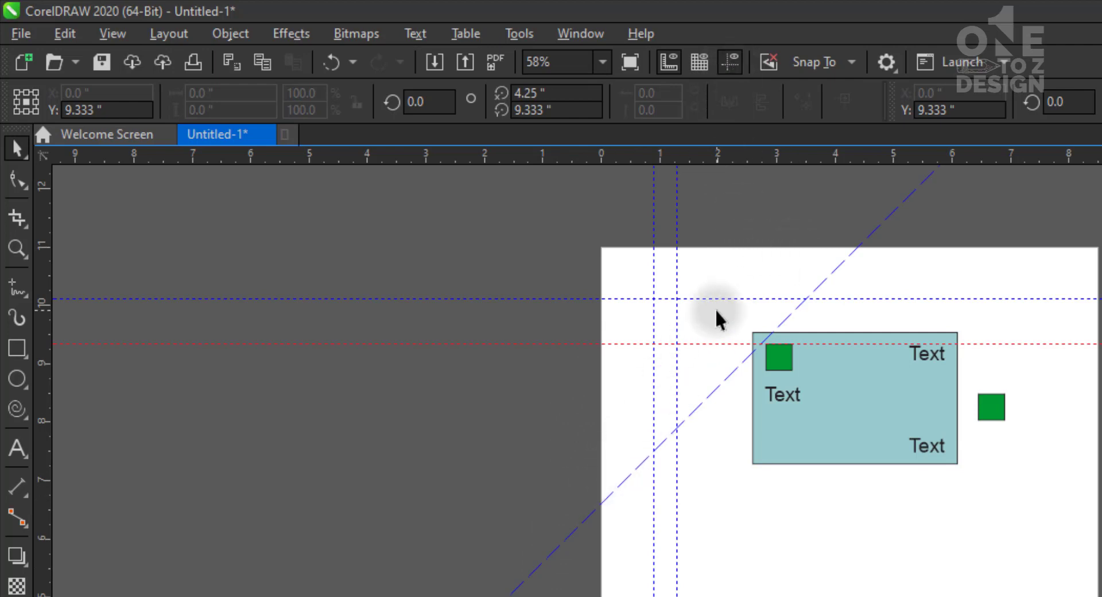
left_click_drag(580, 241, 930, 403)
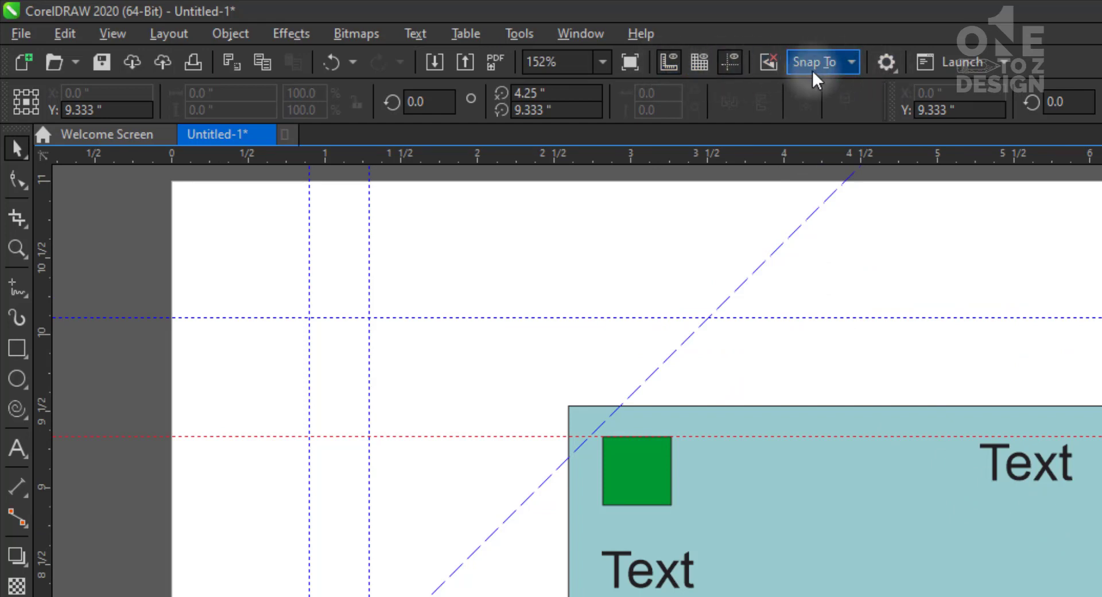
left_click(776, 67)
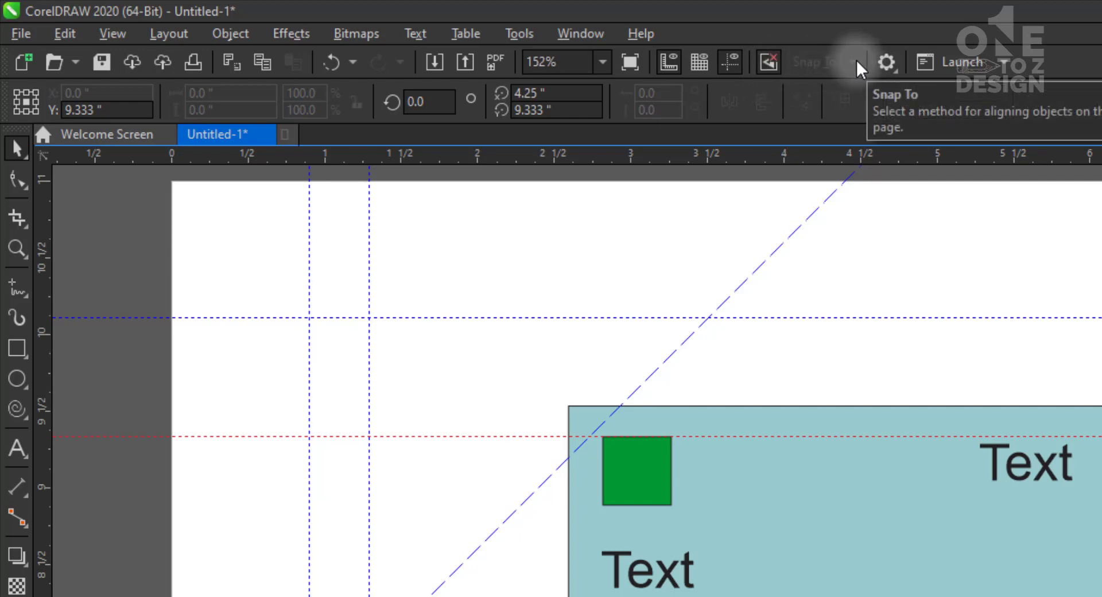
left_click(774, 56)
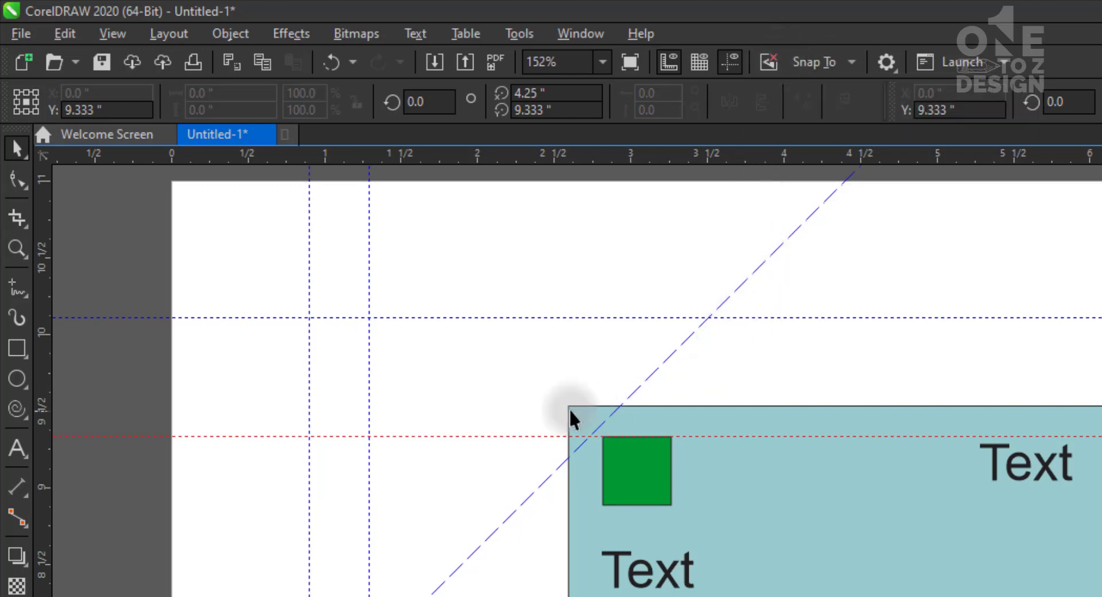
Turn off snapping to objects and check how the card and its green square respond to the pointer
key("F2")
left_click_drag(521, 388, 653, 471)
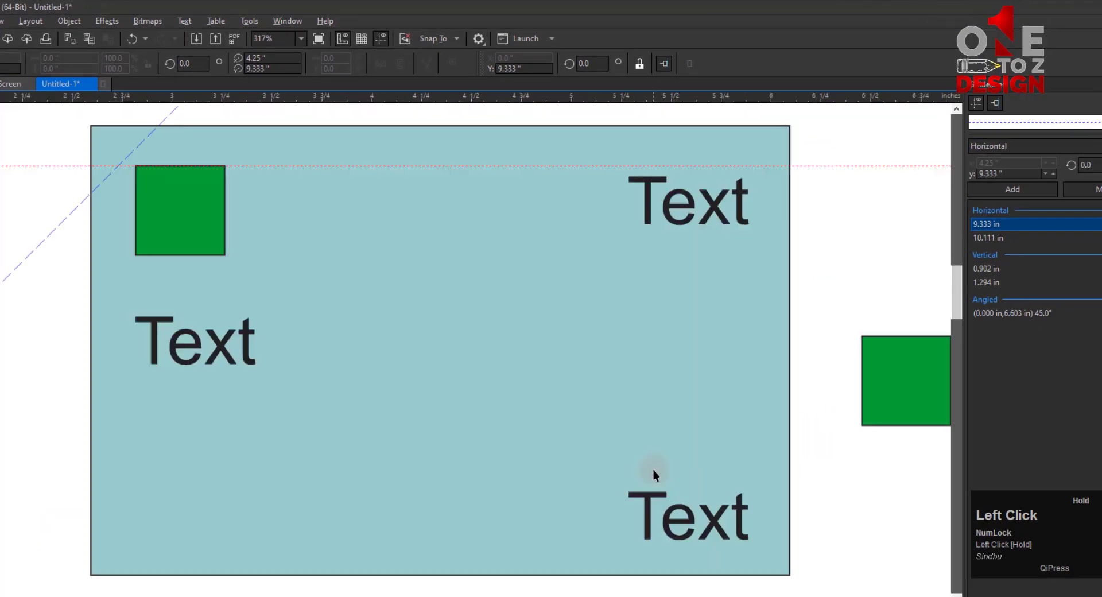
left_click(227, 258)
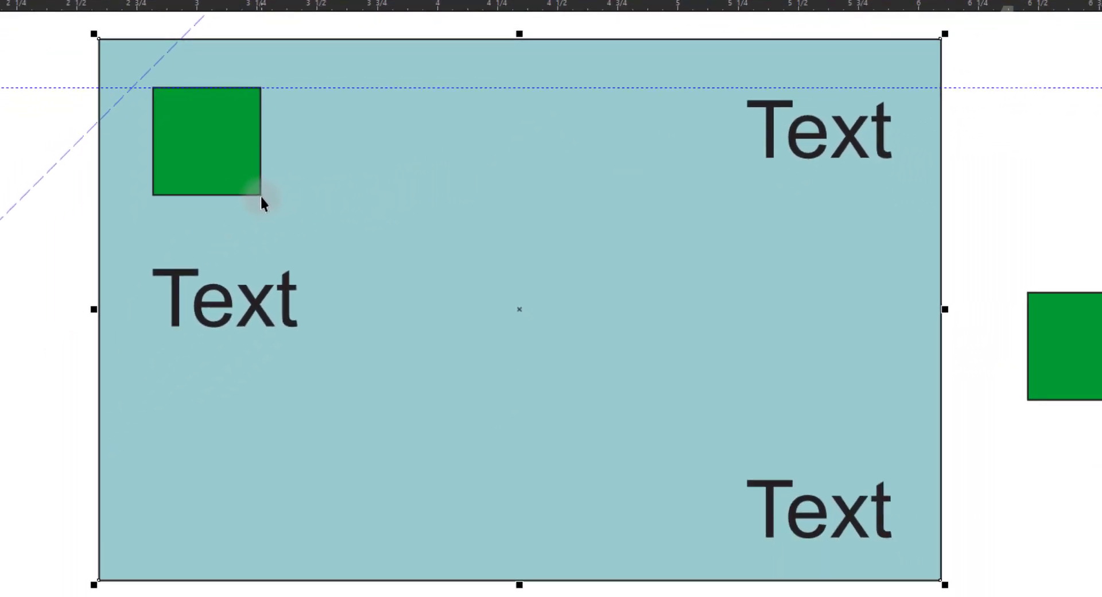
left_click(260, 196)
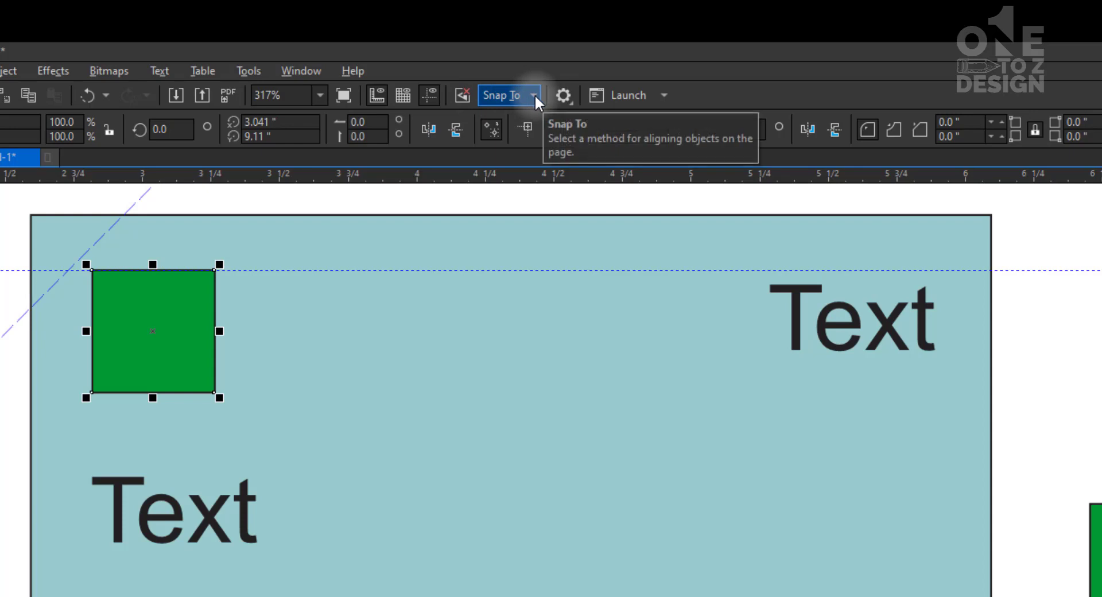
left_click(534, 95)
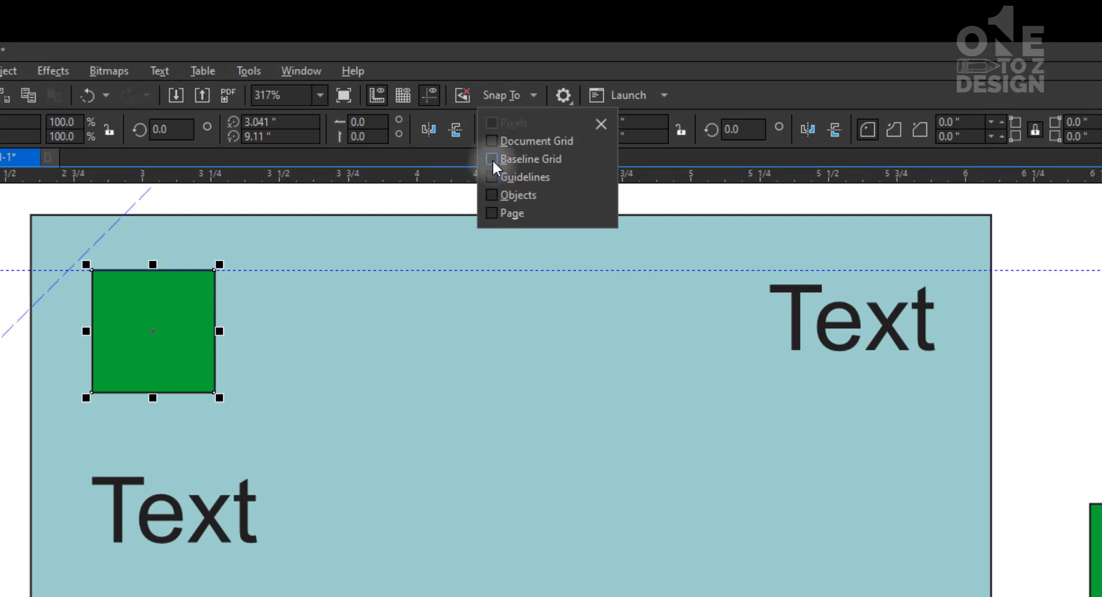
left_click(526, 96)
left_click(406, 237)
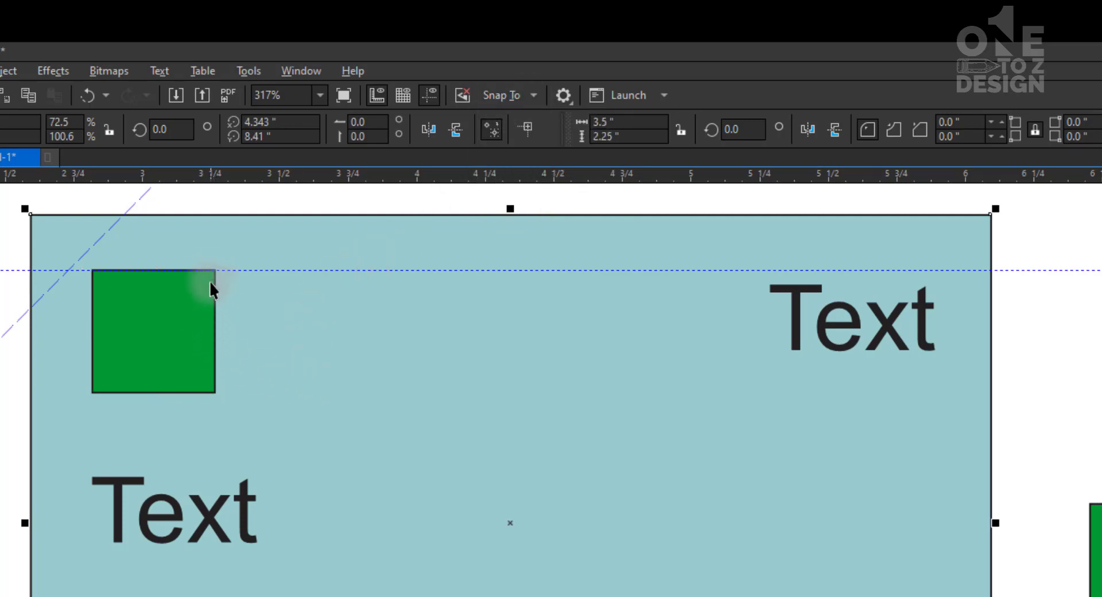
left_click(208, 372)
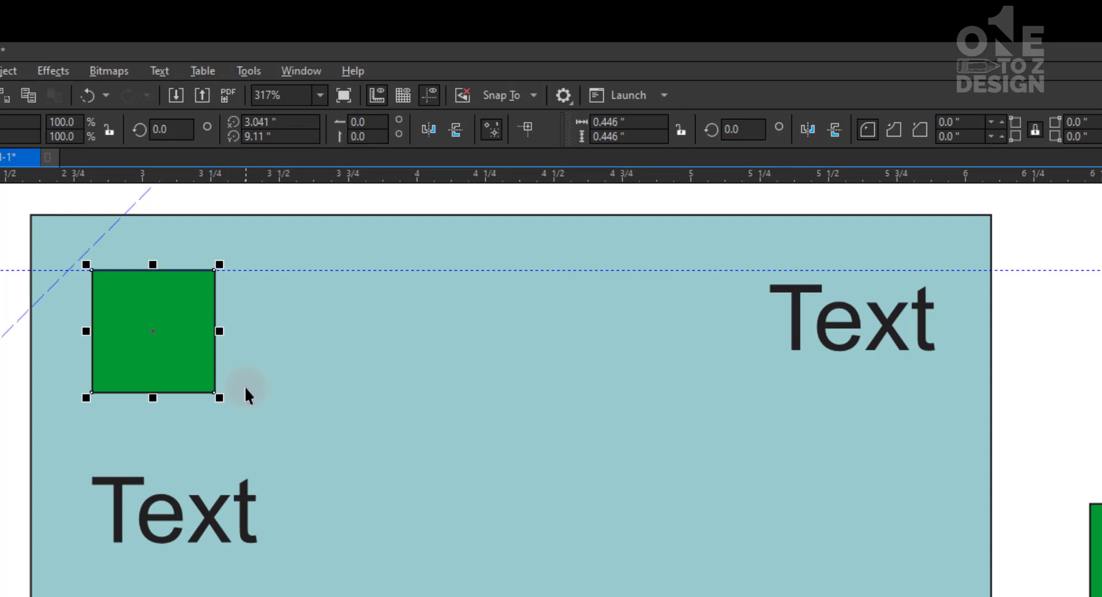
left_click(320, 413)
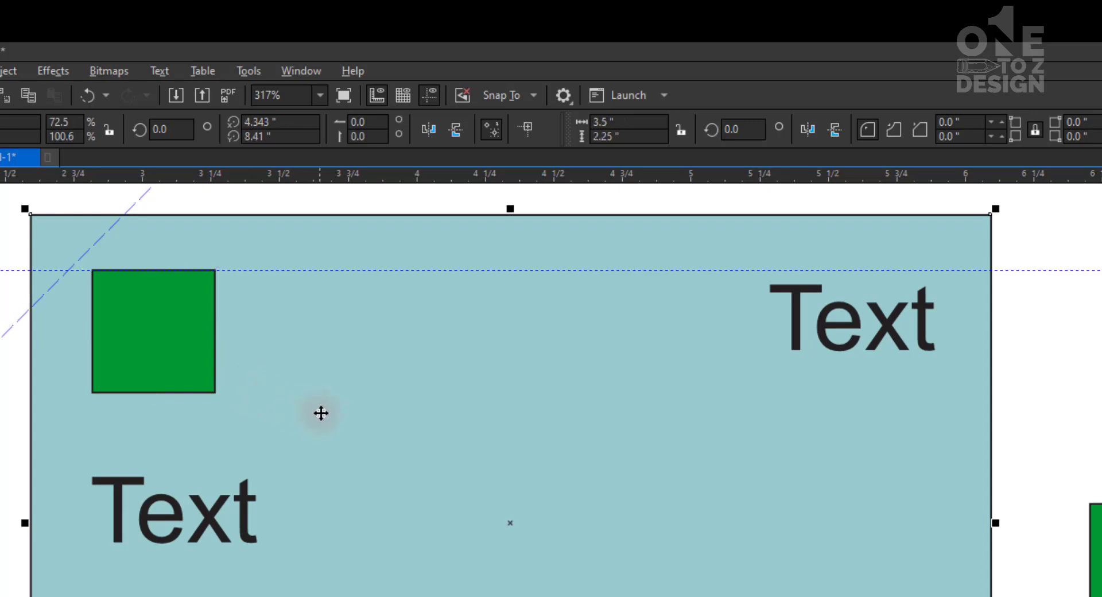
left_click(182, 343)
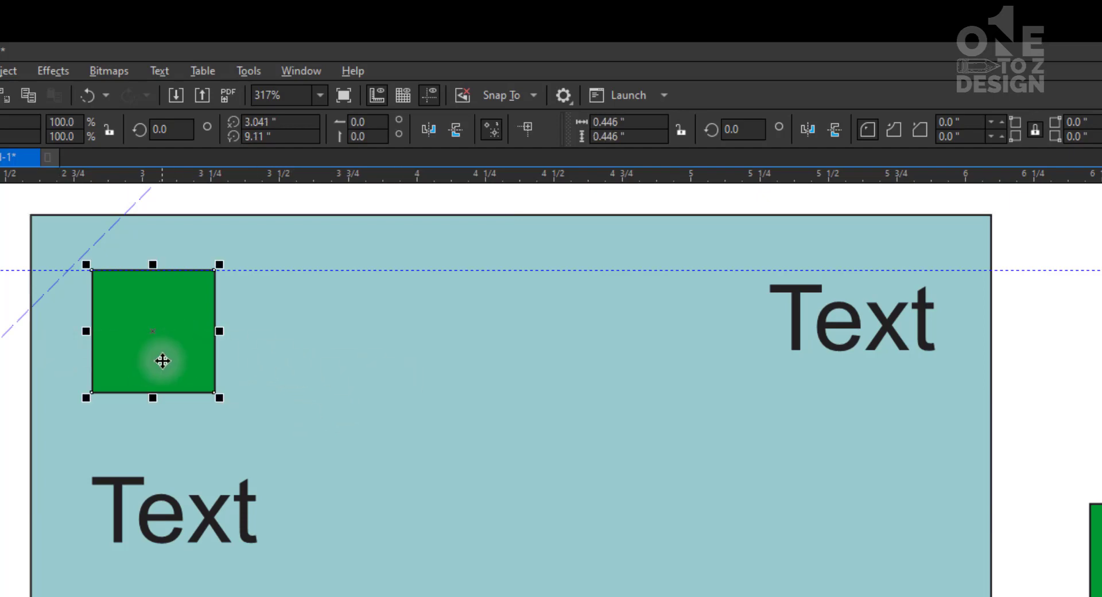
Move the green square to the card's upper middle and stretch it upward to about 0.91 inches high, close to the card's top edge
left_click_drag(162, 360, 534, 447)
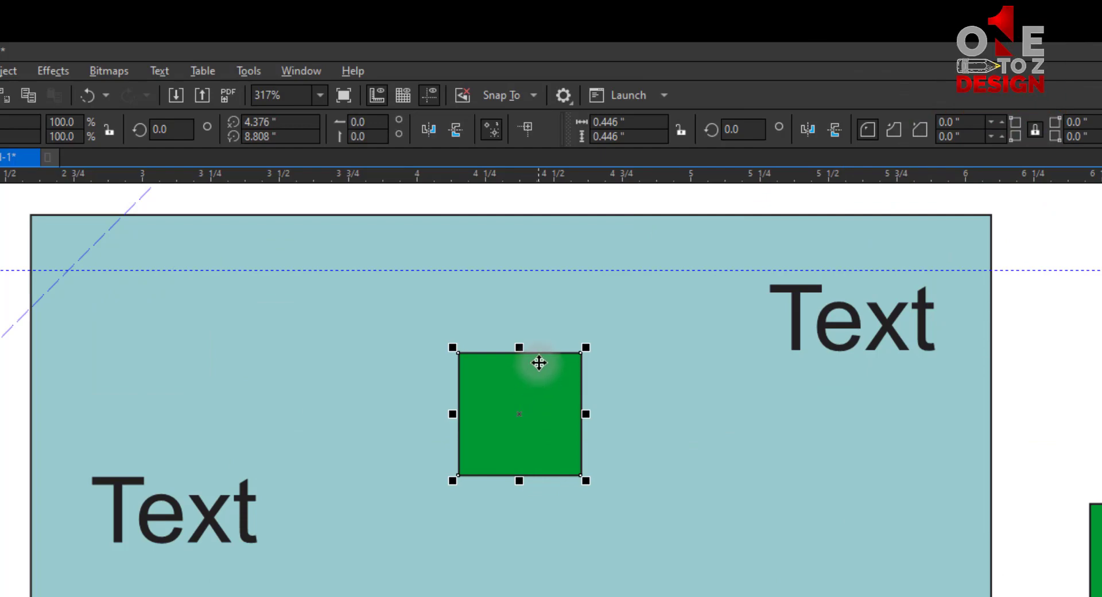
mouse_move(547, 387)
left_mouse_down()
mouse_move(561, 266)
mouse_move(545, 380)
left_mouse_up()
left_click_drag(516, 341, 582, 213)
key("Escape")
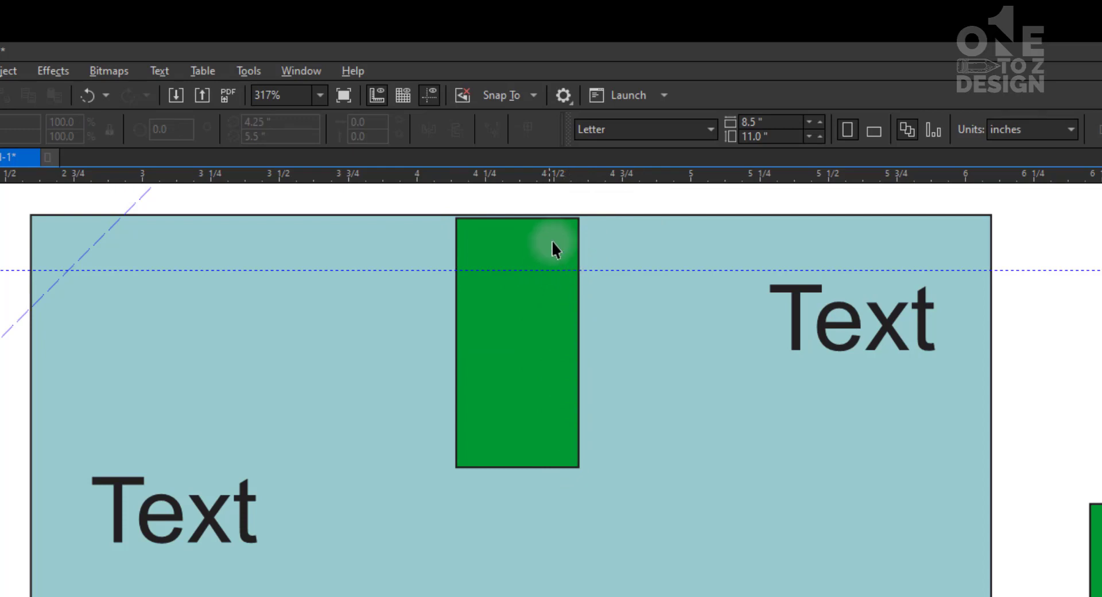
key("z")
left_click_drag(605, 209, 419, 253)
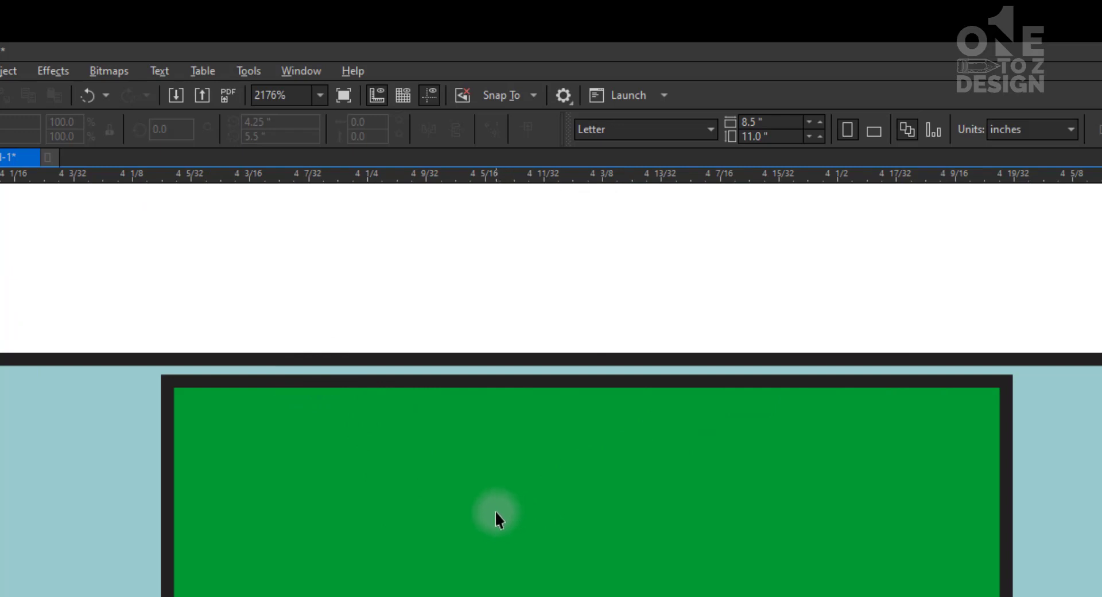
scroll(494, 511, "down", 2)
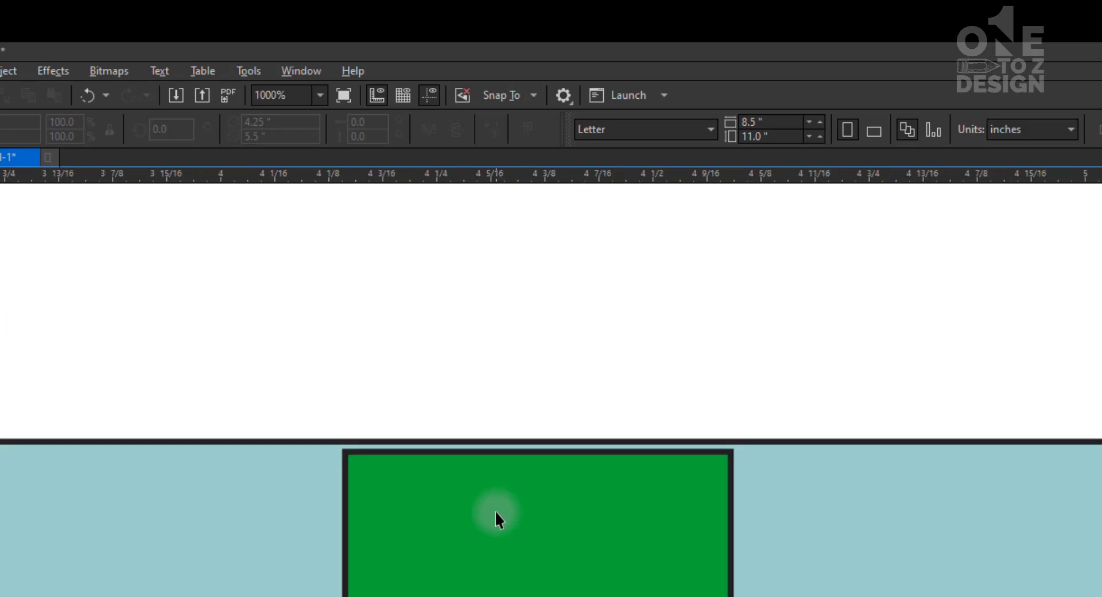
Turn on snapping to objects and shorten the green rectangle on the card from its top edge to about 0.86 inches high
left_click(535, 93)
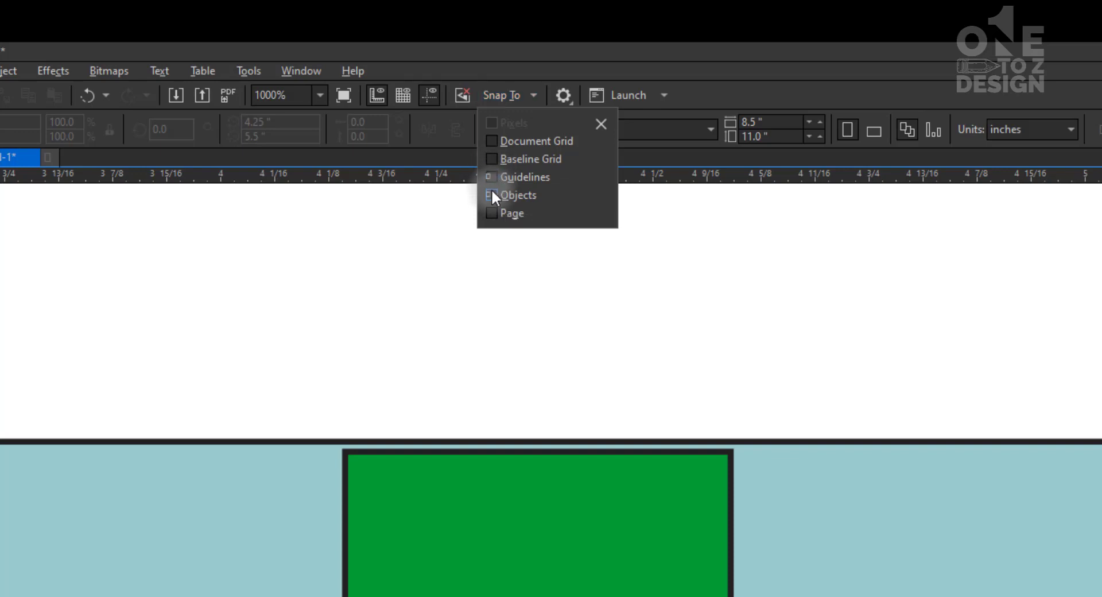
left_click(499, 329)
left_click(513, 505)
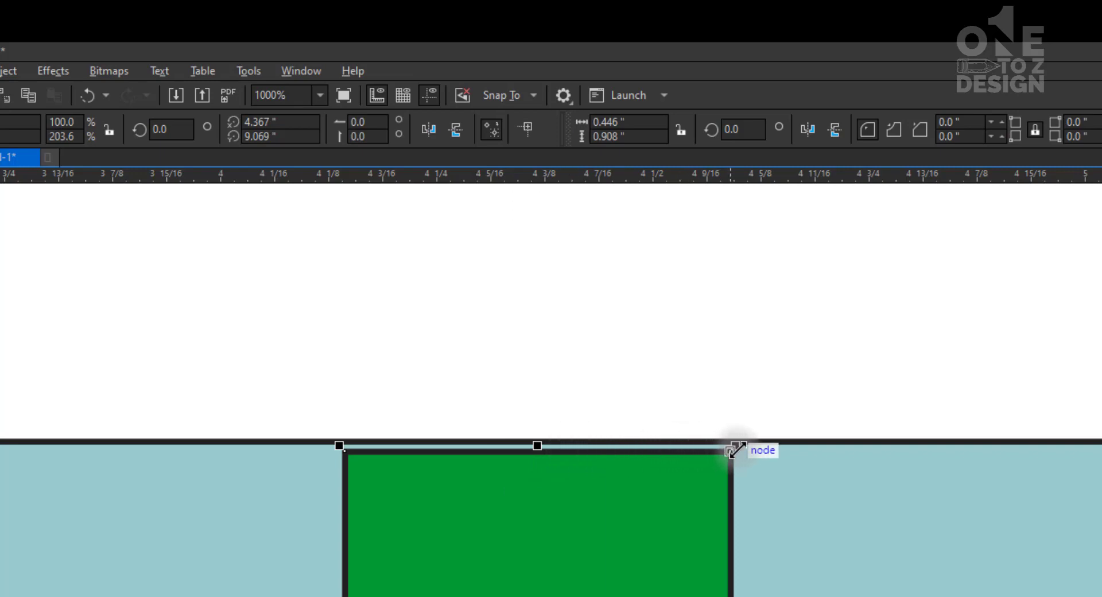
left_click(533, 96)
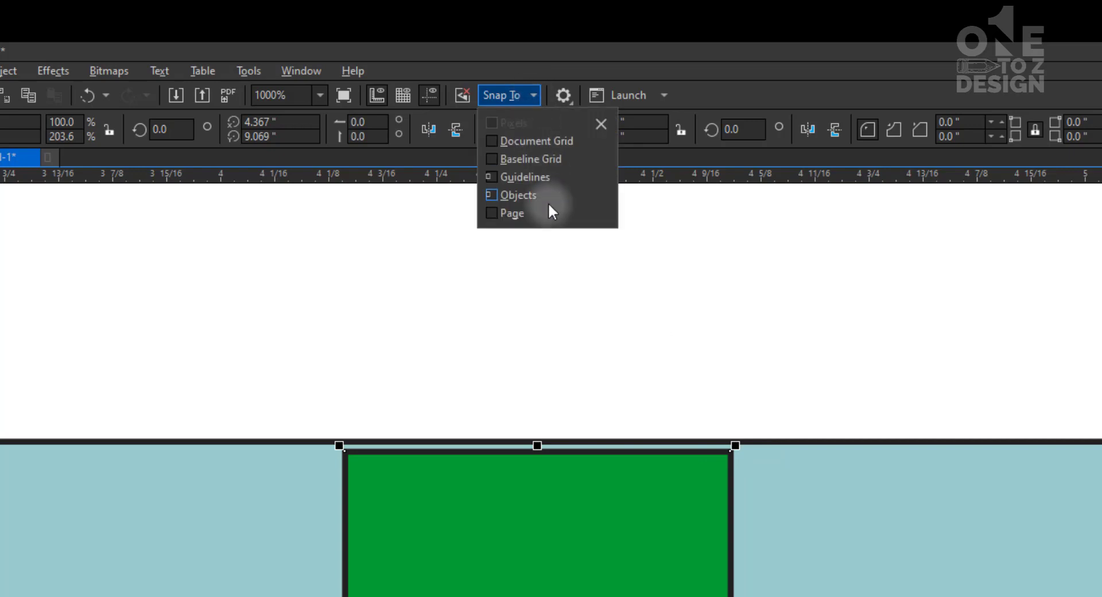
left_click(745, 419)
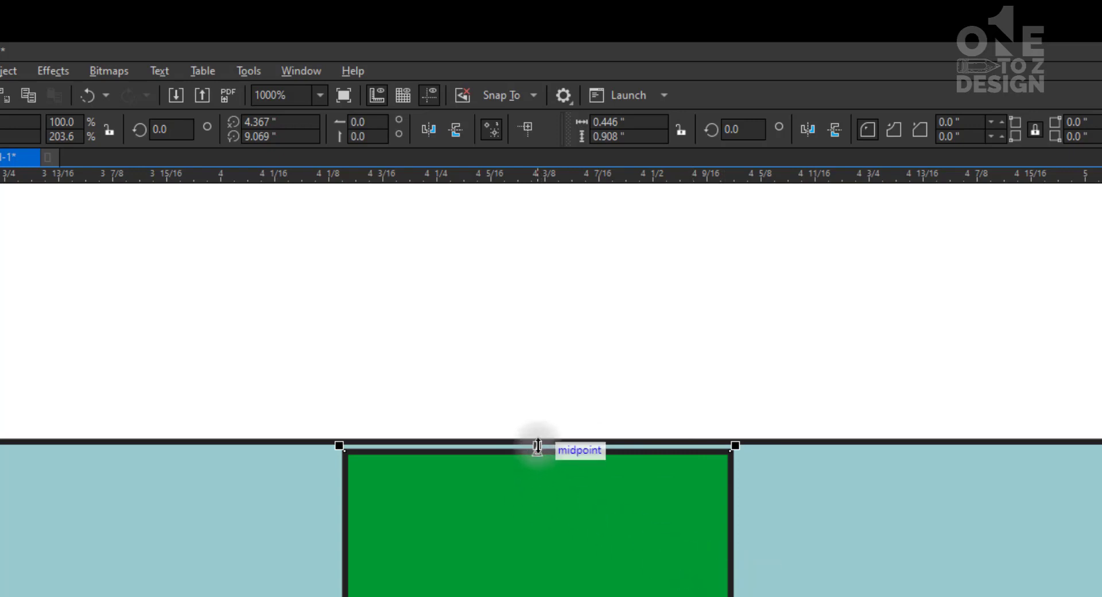
left_click_drag(537, 446, 539, 482)
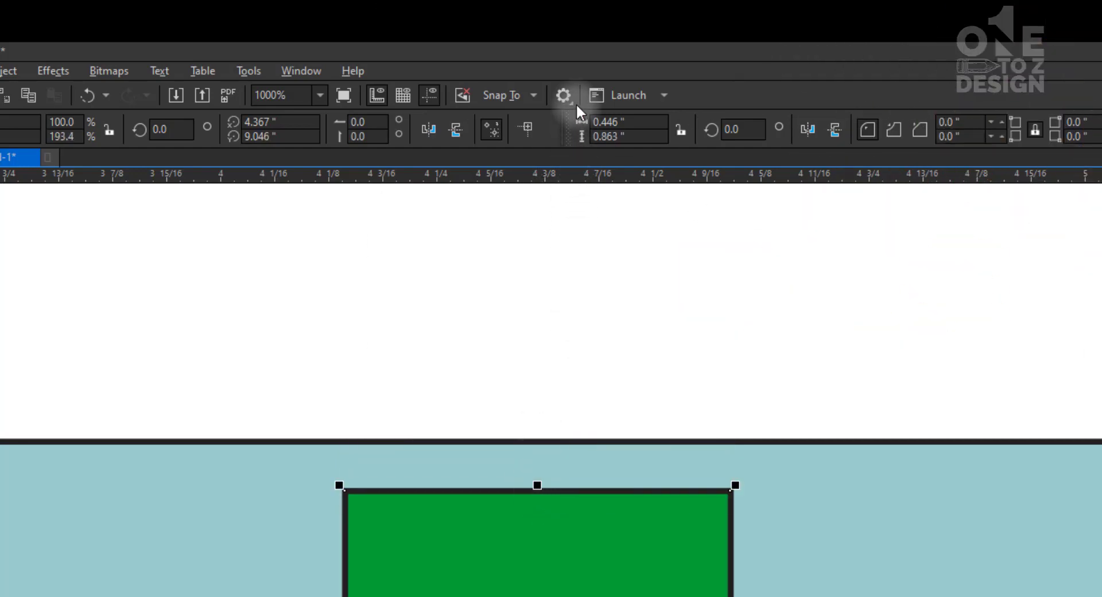
Turn on snapping to the document grid, baseline grid and page, and stretch the green rectangle up to the card's top edge
left_click(532, 94)
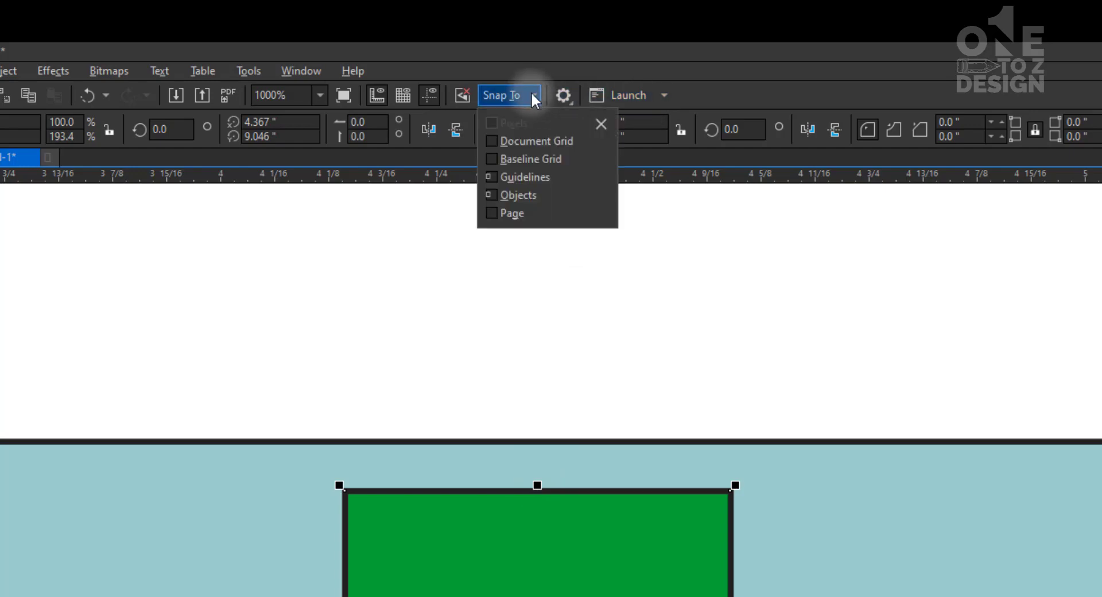
left_click(491, 140)
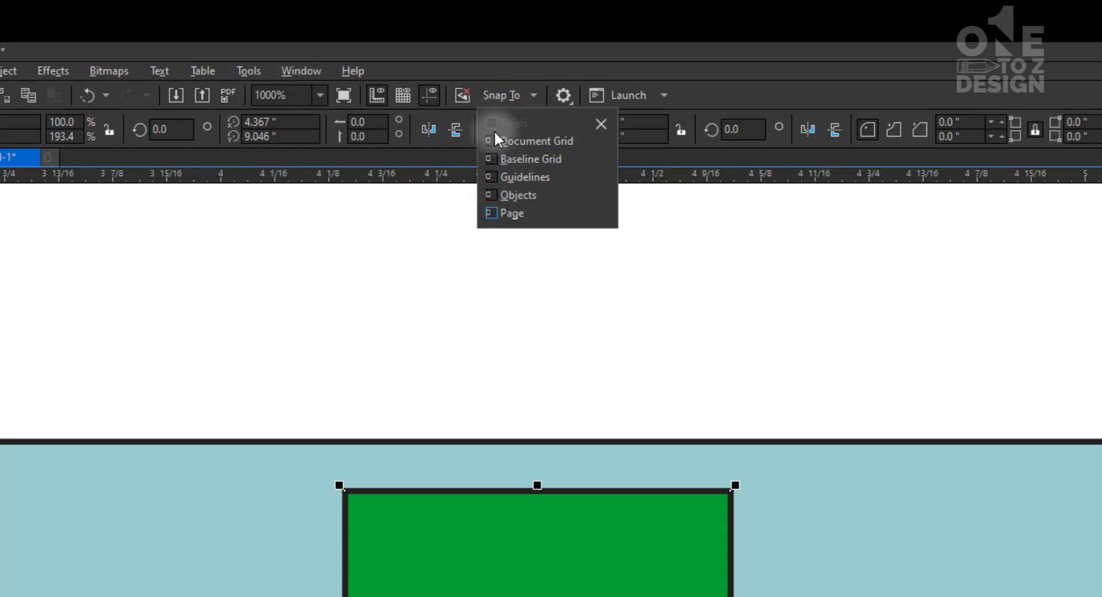
left_click(582, 287)
left_click_drag(537, 485, 546, 437)
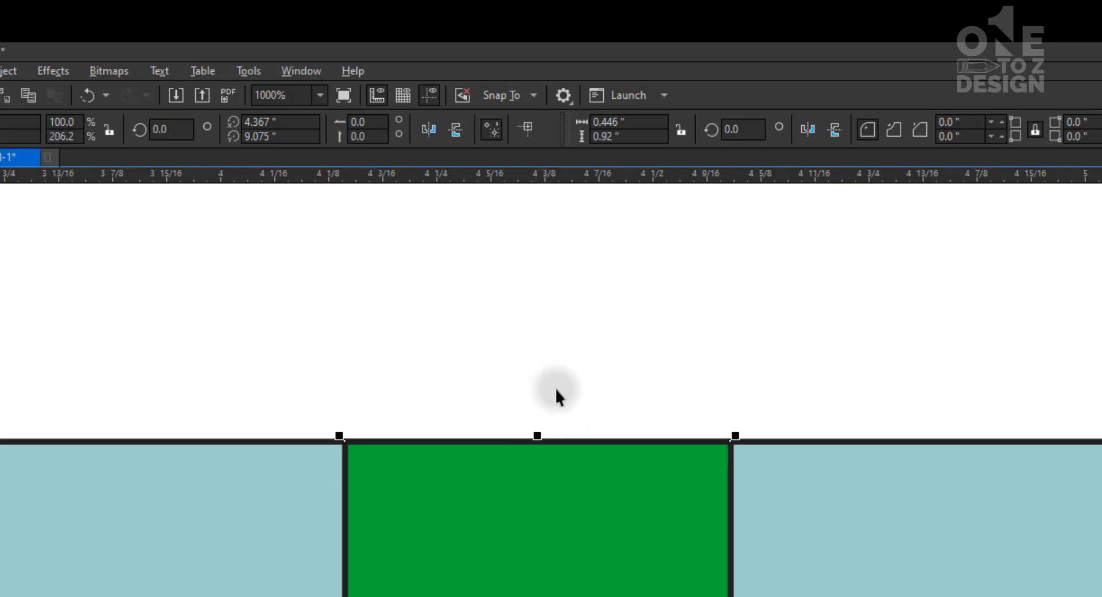
left_click(574, 393)
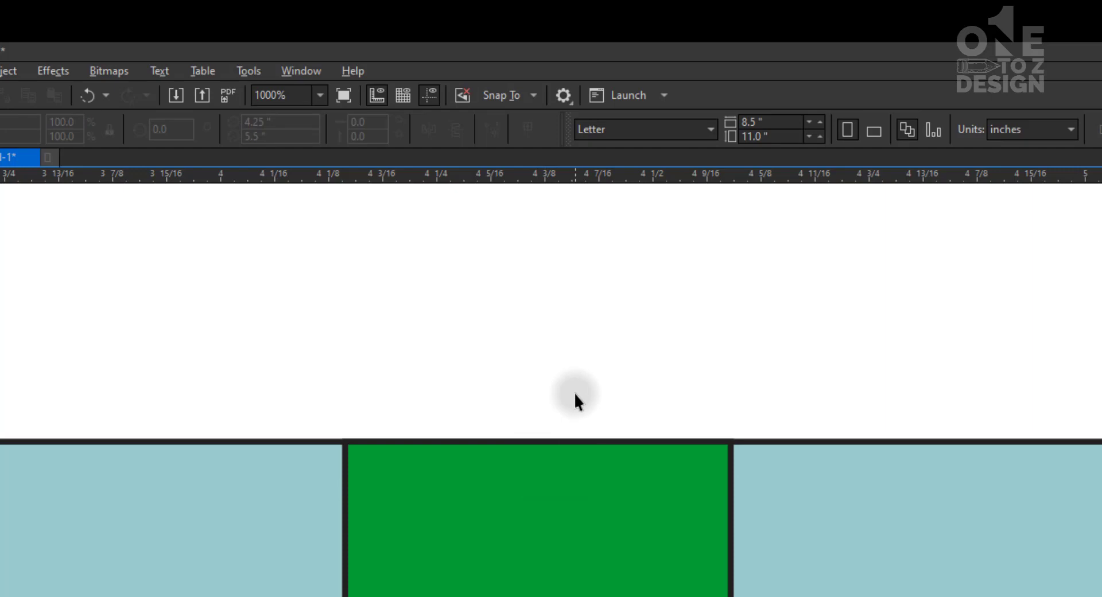
Stretch the green rectangle on the card downward from its bottom edge to about 1.76 inches high
scroll(573, 396, "down", 5)
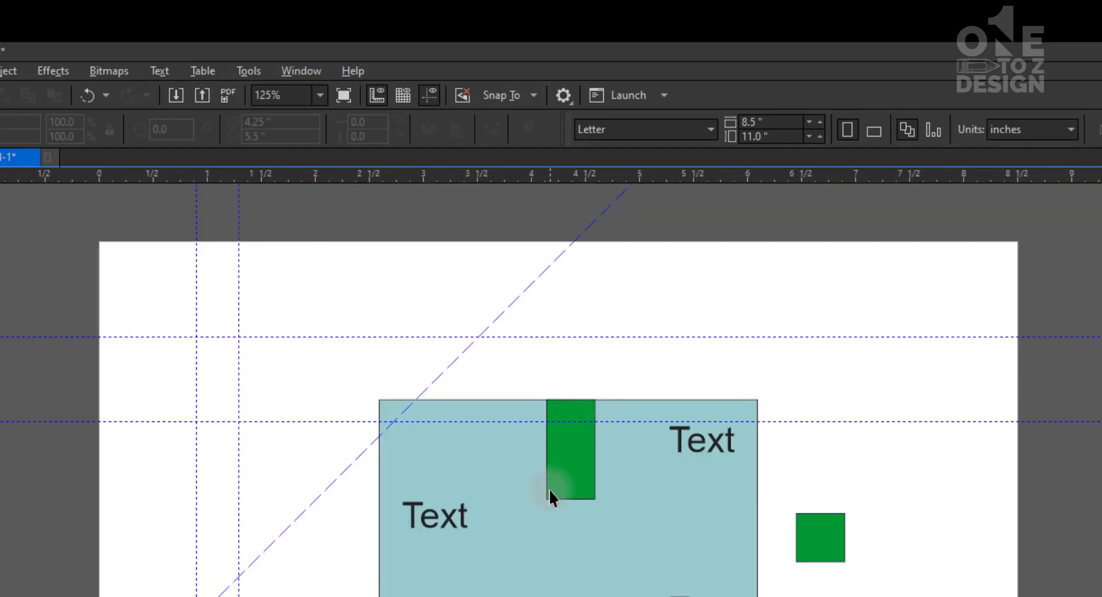
left_click(550, 494)
left_click_drag(571, 498, 573, 596)
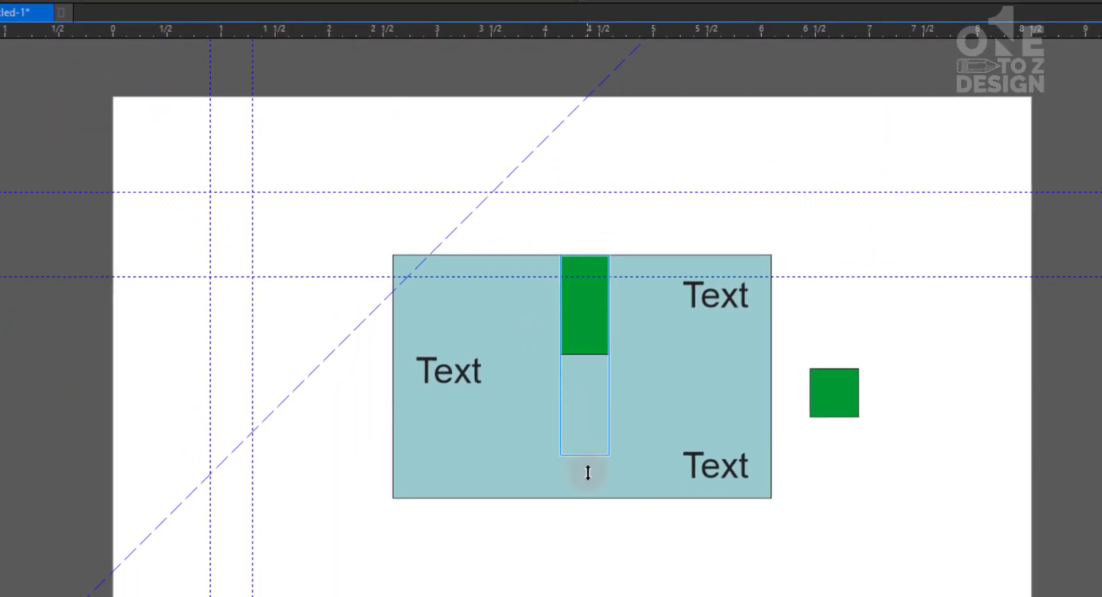
left_click_drag(588, 472, 587, 447)
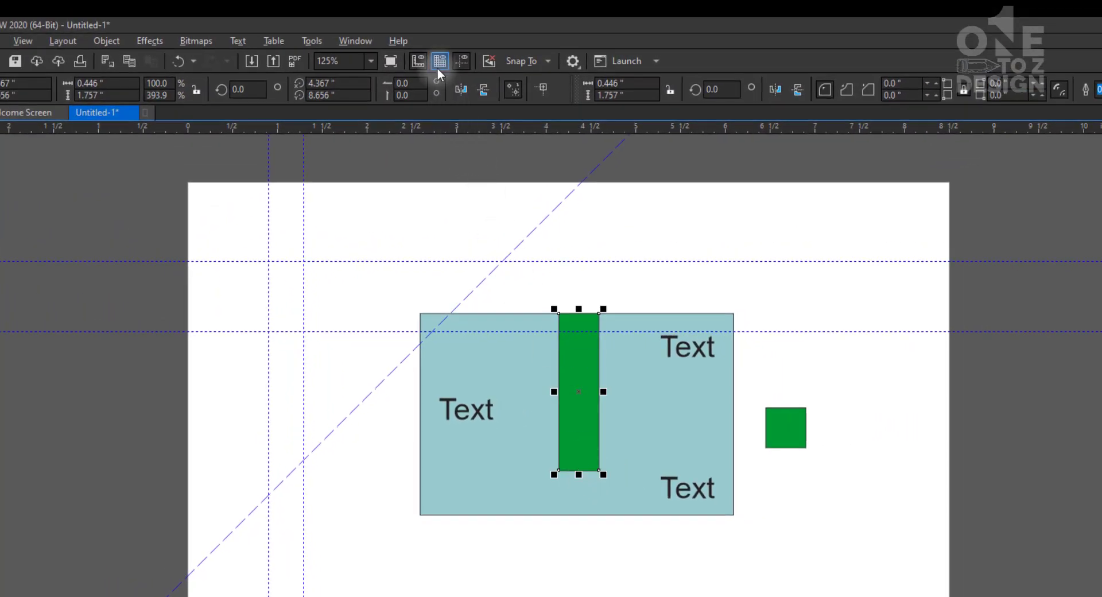
Show the document grid, stretch the green rectangle down to the card's bottom edge at 2.25 inches high, and hide the grid
left_click(437, 68)
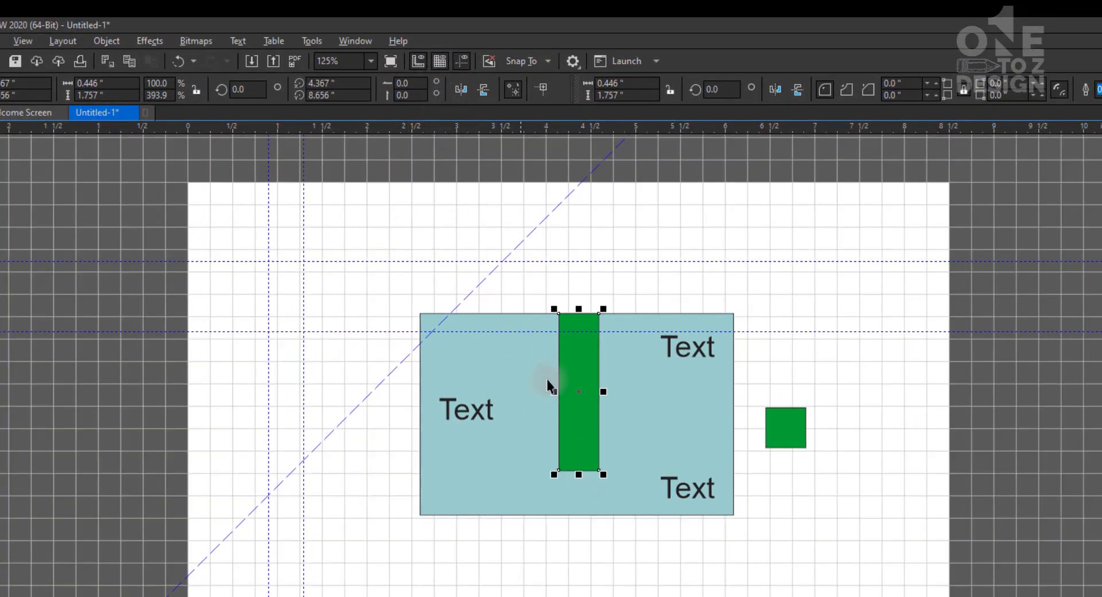
left_click_drag(579, 474, 585, 596)
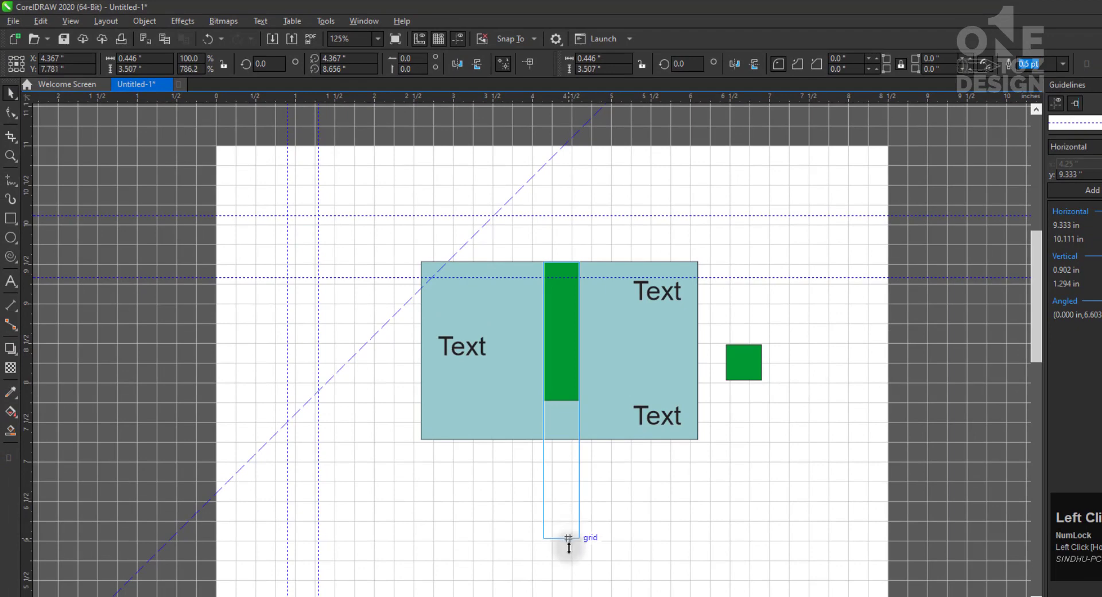
left_click_drag(568, 538, 566, 439)
left_click(438, 39)
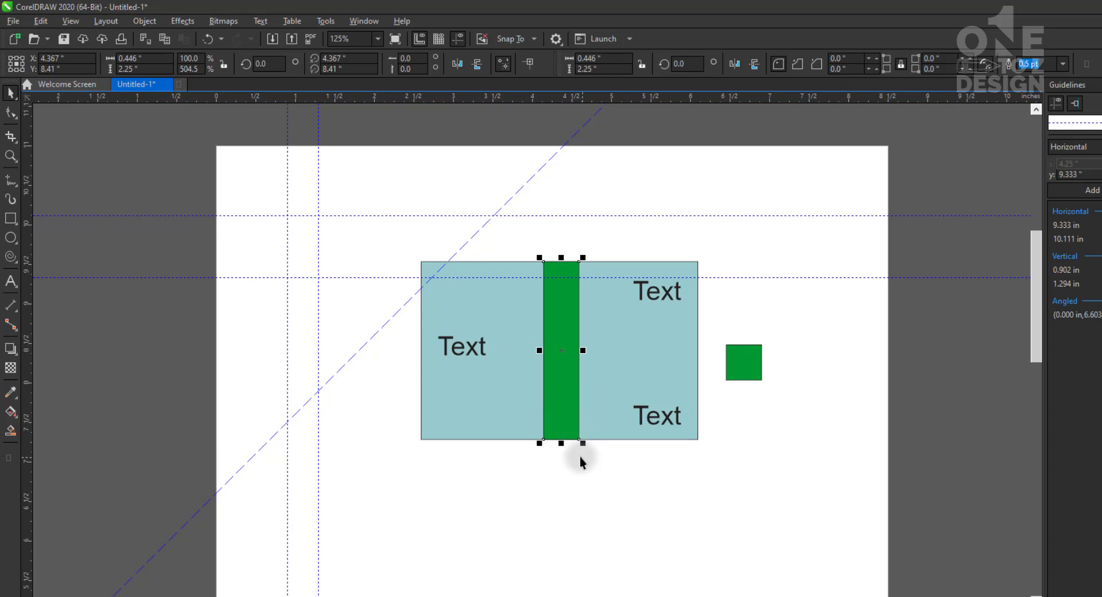
Move the text in the card's upper-right area closer to the card's right edge and undo the last move
key("z")
left_click_drag(413, 253, 730, 456)
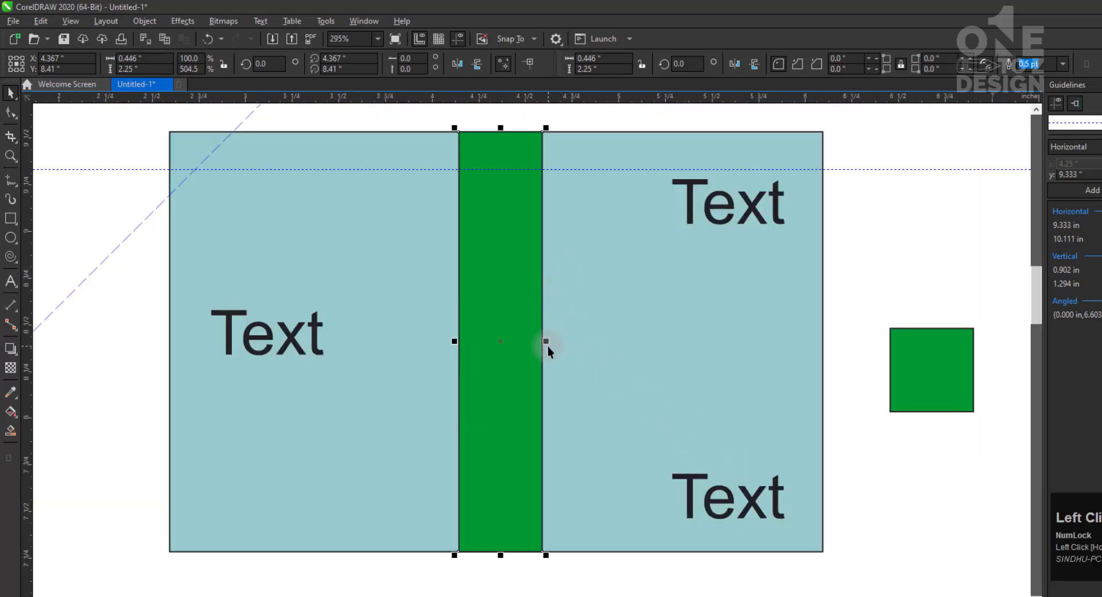
left_click(765, 221)
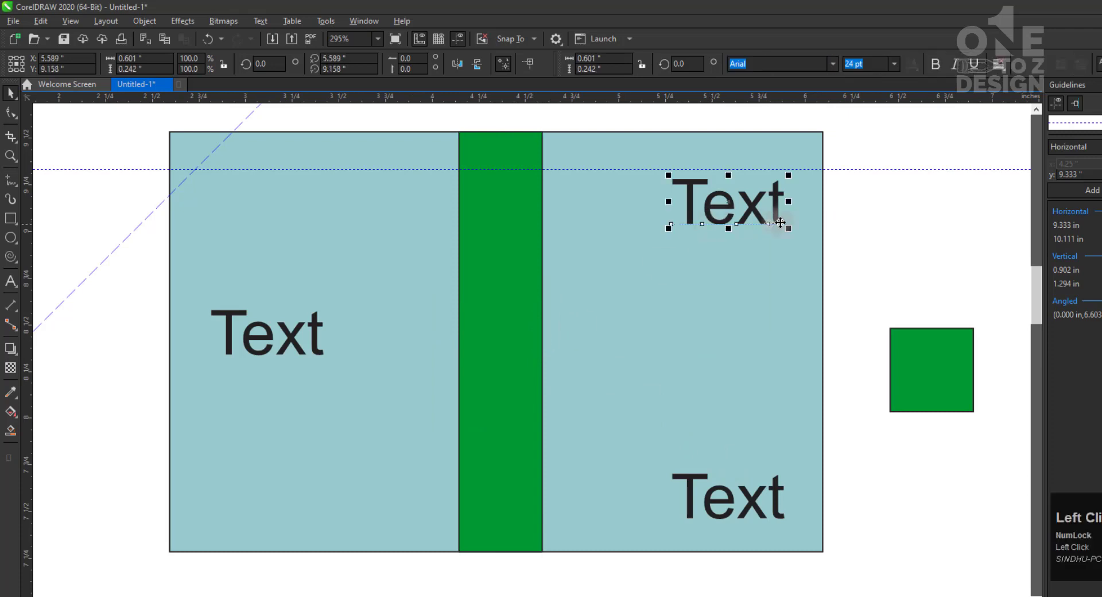
left_click_drag(775, 221, 822, 245)
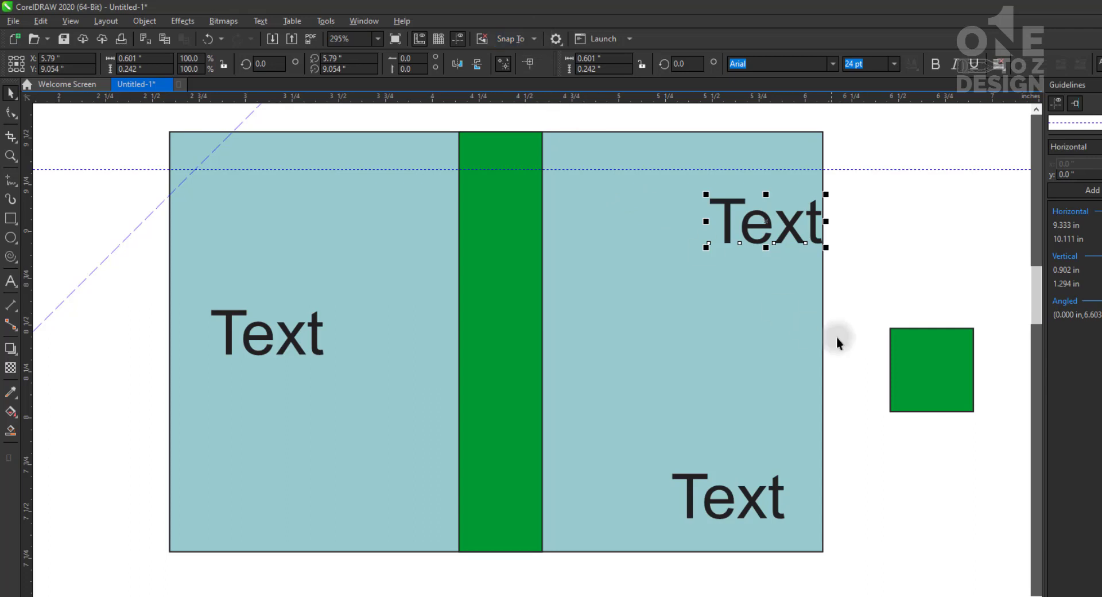
key("ctrl+z")
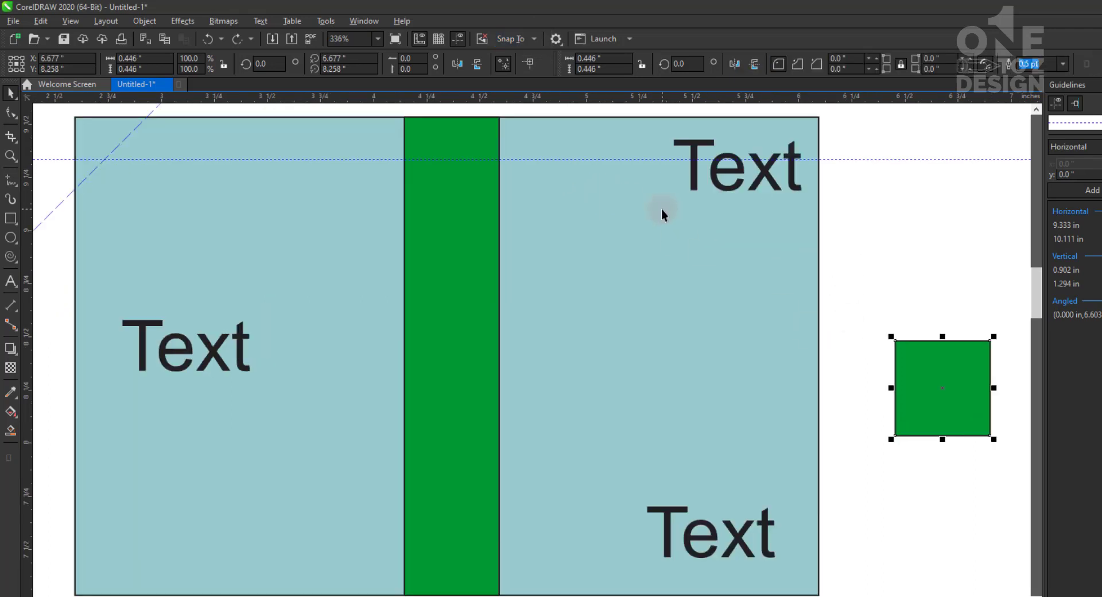
Turn off snapping to the baseline grid and guidelines, and stretch the outer green square leftward over the card to about 1.53 inches wide
left_click_drag(890, 388, 818, 404)
left_click(513, 38)
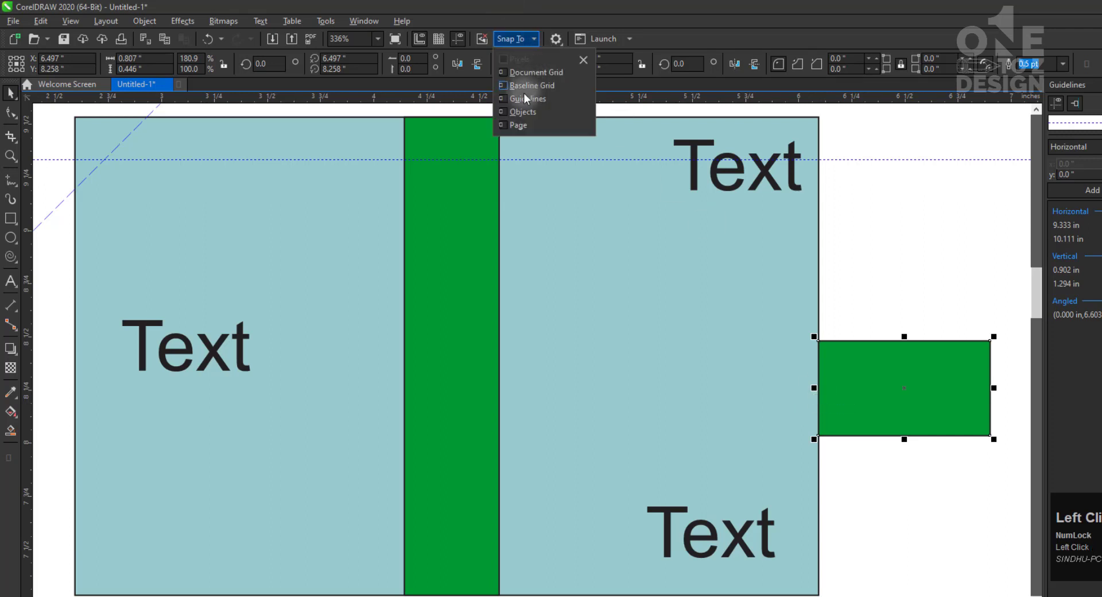
left_click(525, 98)
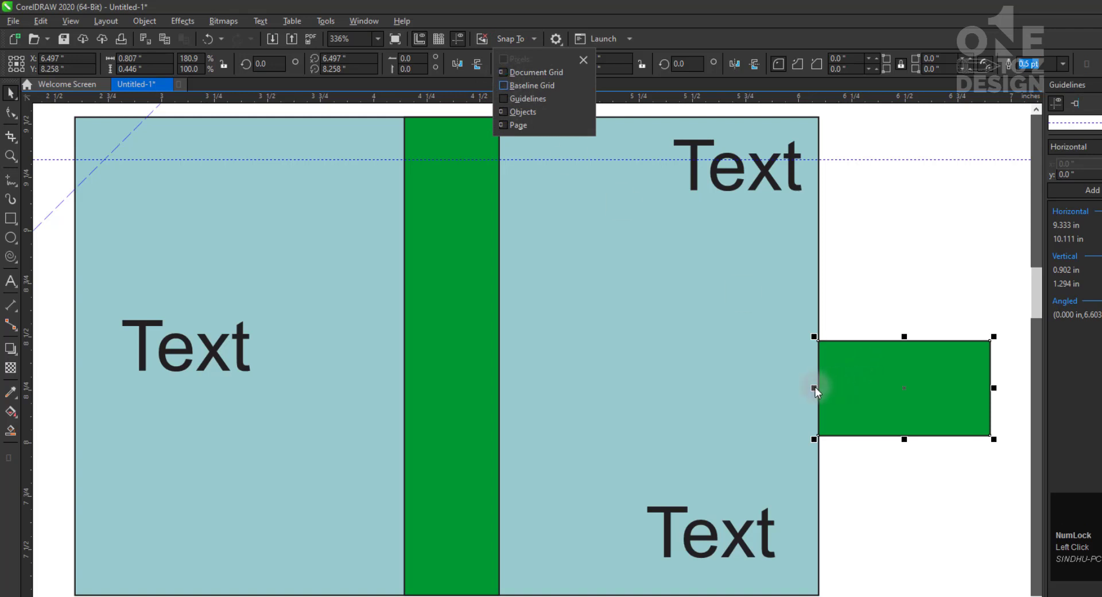
left_click_drag(815, 389, 662, 409)
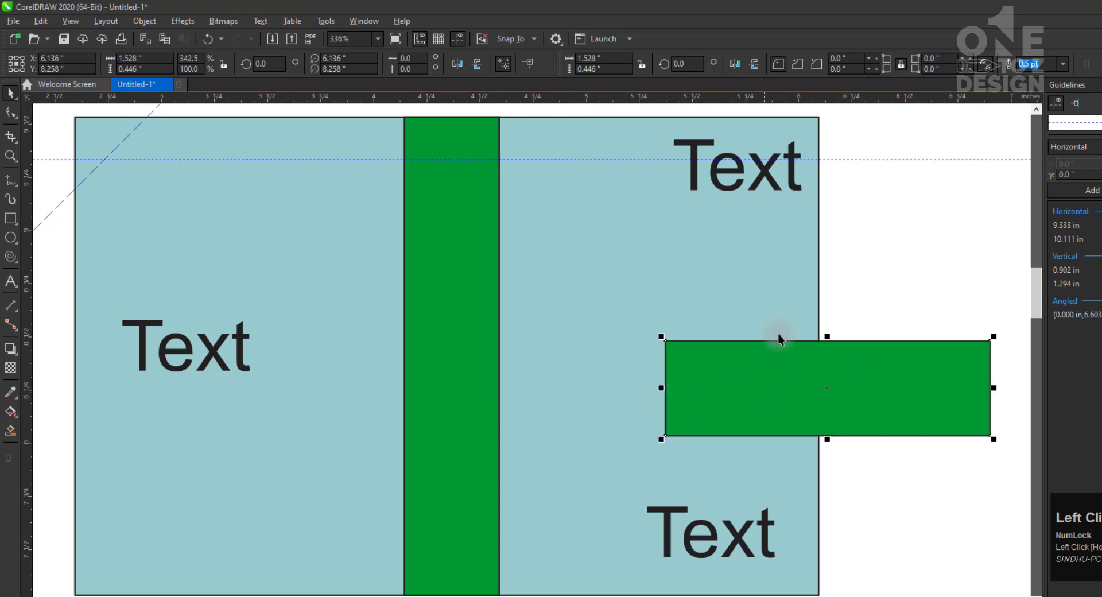
left_click(868, 304)
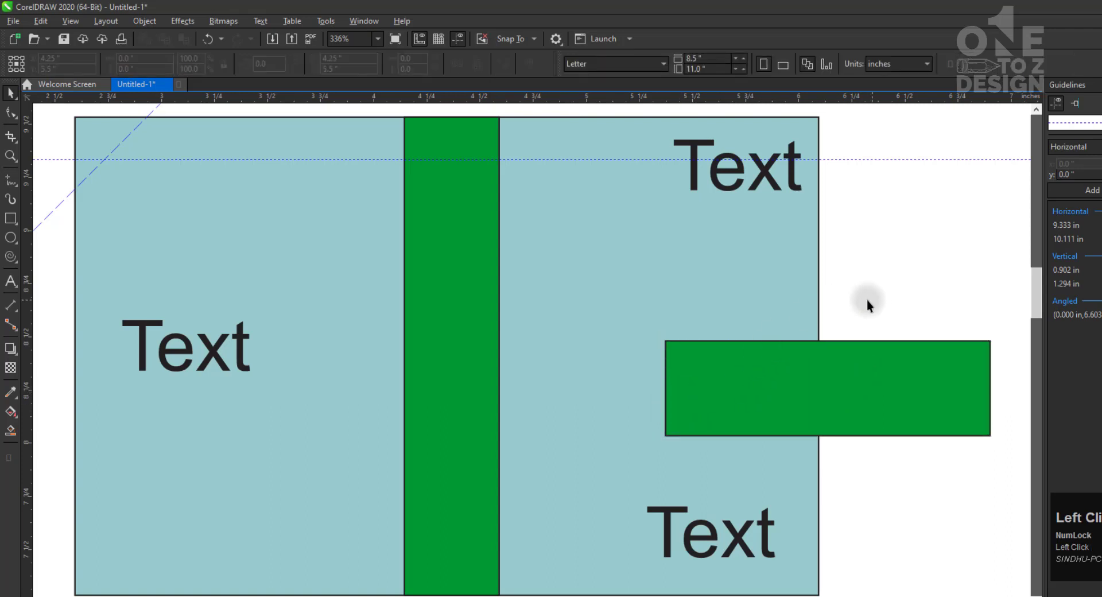
With guideline snapping off, stretch the tall green rectangle above the card's top edge to about 2.72 inches high
left_click(534, 40)
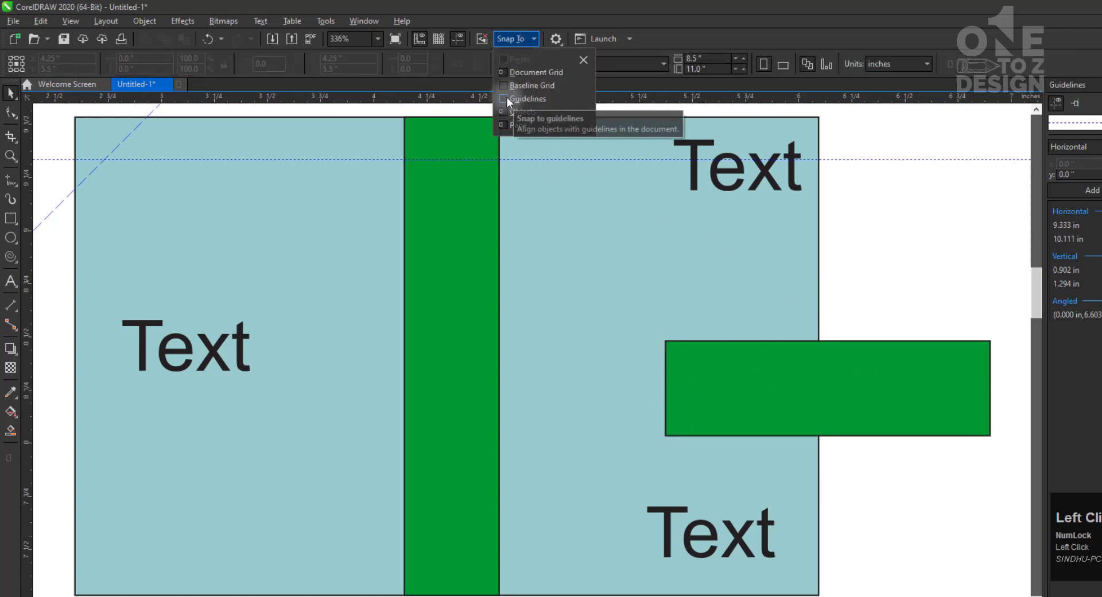
key("F3")
key("F2")
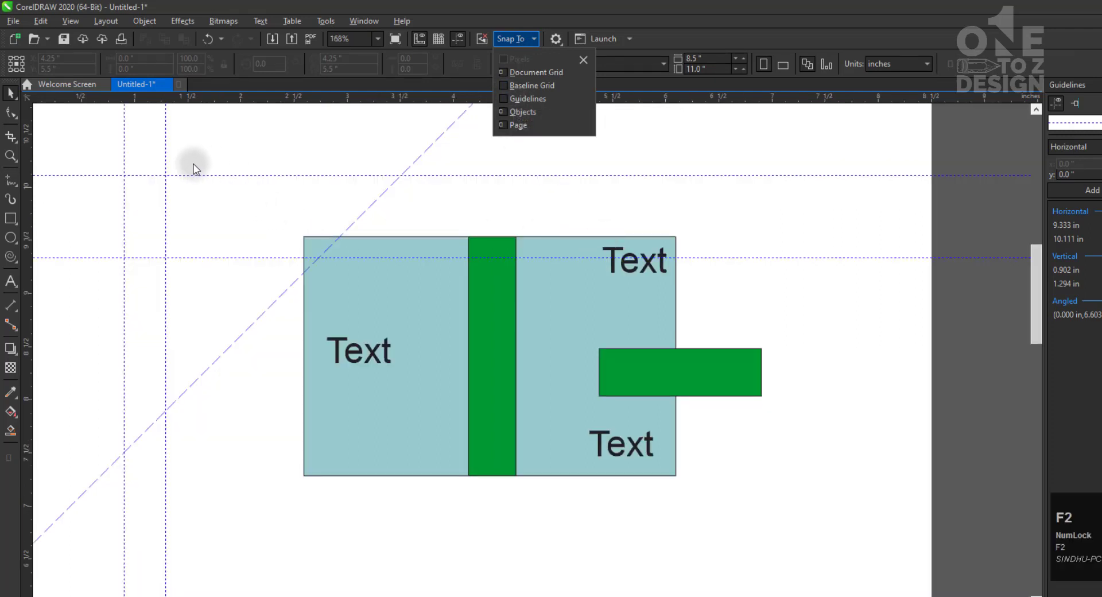
left_click_drag(106, 158, 654, 367)
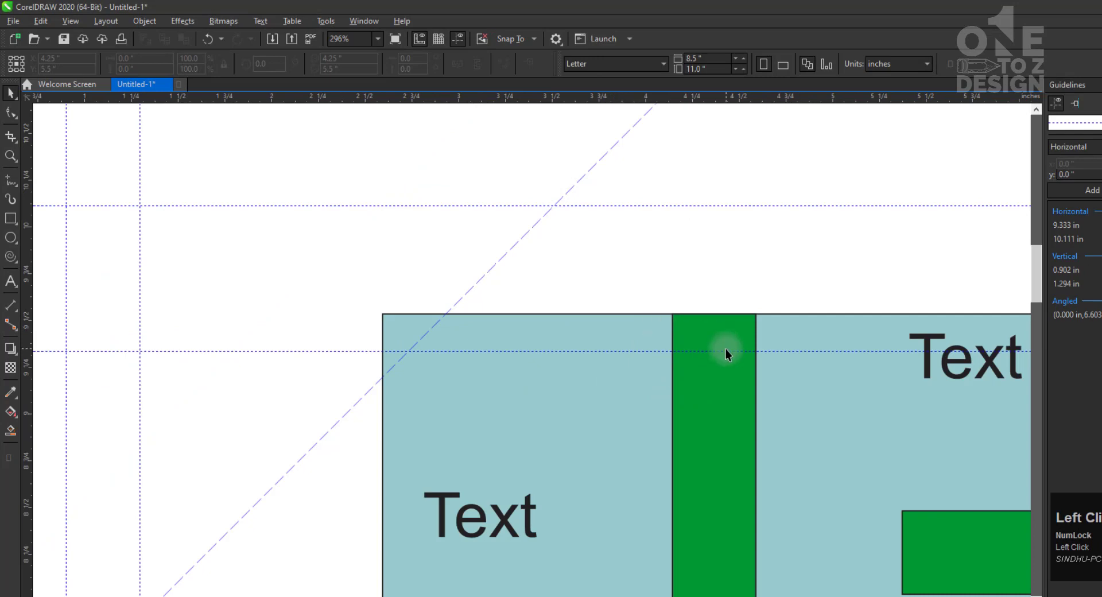
left_click(713, 466)
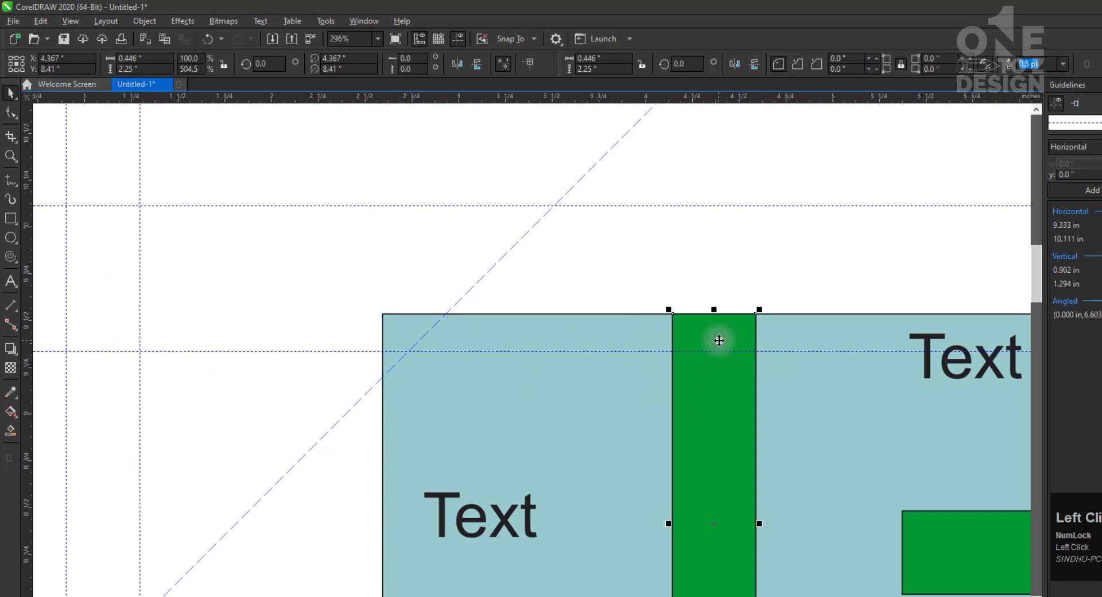
left_click_drag(714, 313, 746, 230)
Turn on snapping to guidelines and extend the tall green rectangle's top edge to the upper horizontal guideline
left_click(509, 40)
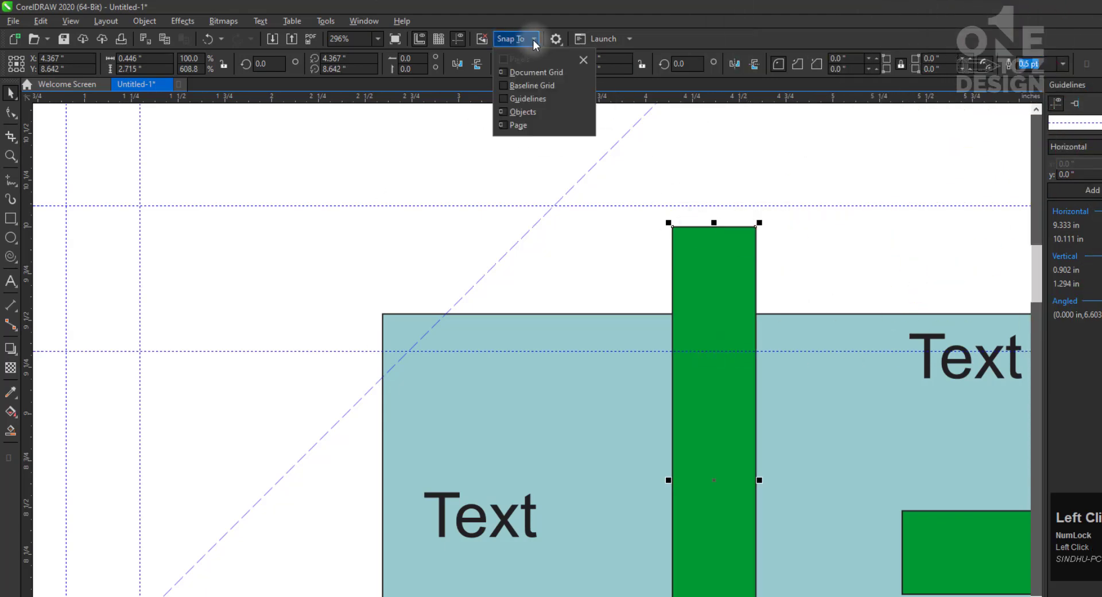
left_click(505, 100)
left_click_drag(718, 210, 732, 198)
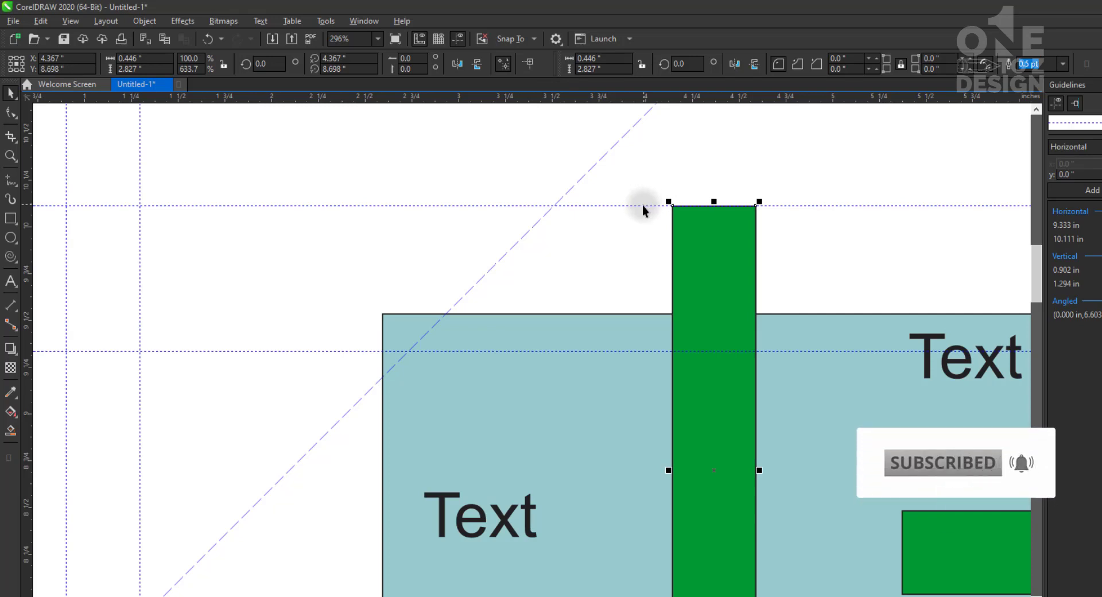
Turn off snapping to guidelines and the document grid, and check the snap point at the tall green rectangle's top edge
left_click(535, 40)
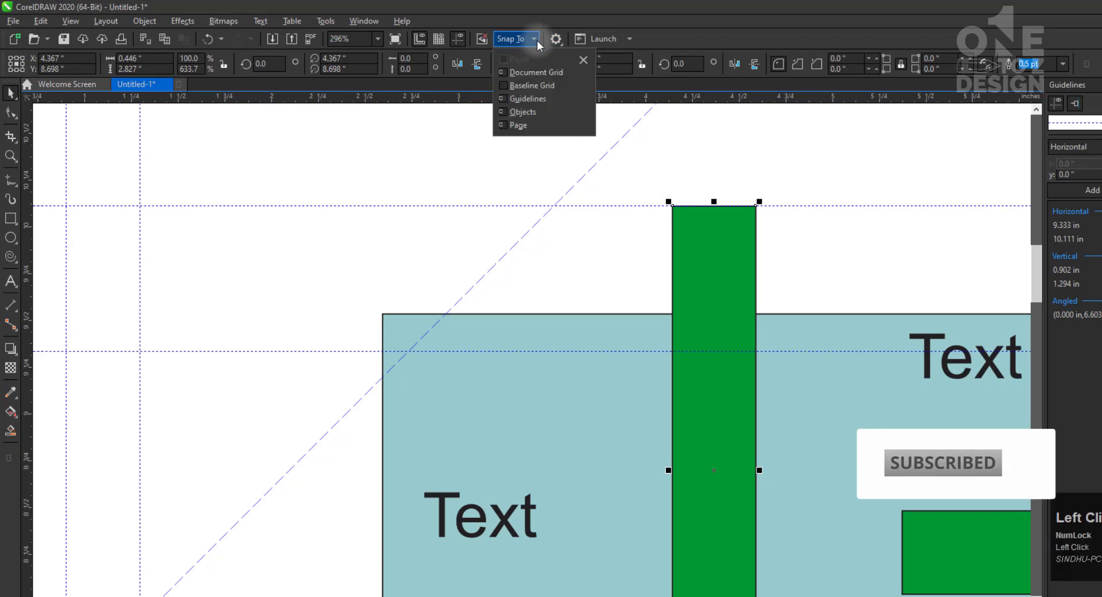
left_click(504, 98)
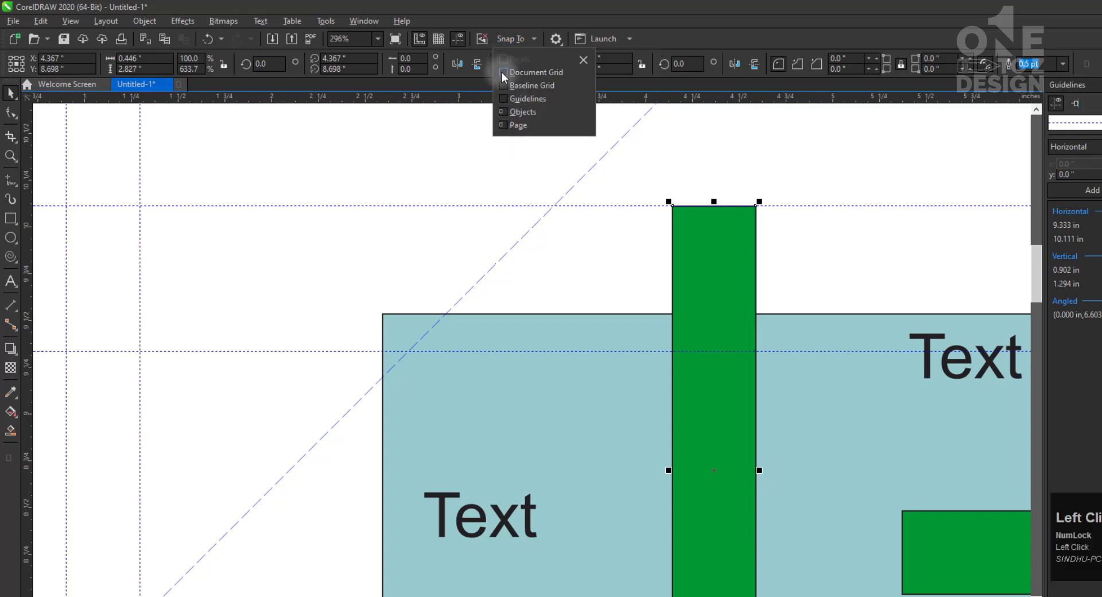
left_click(699, 206)
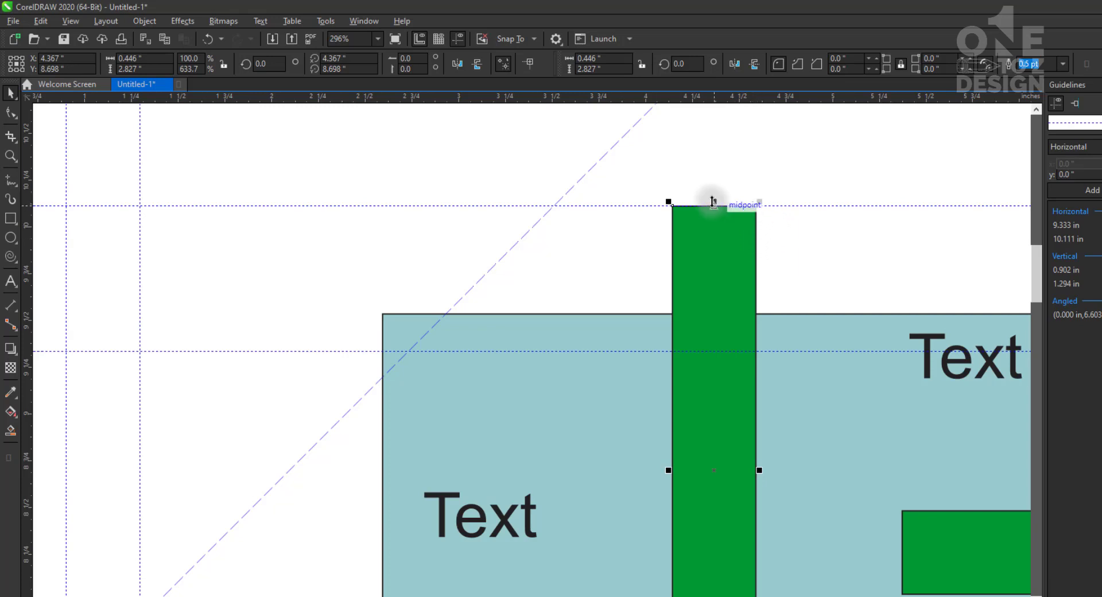
left_click(821, 281)
Draw an unfilled square about 1.16 inches on each side to the right of the card, overlapping the page's right edge
key("F3")
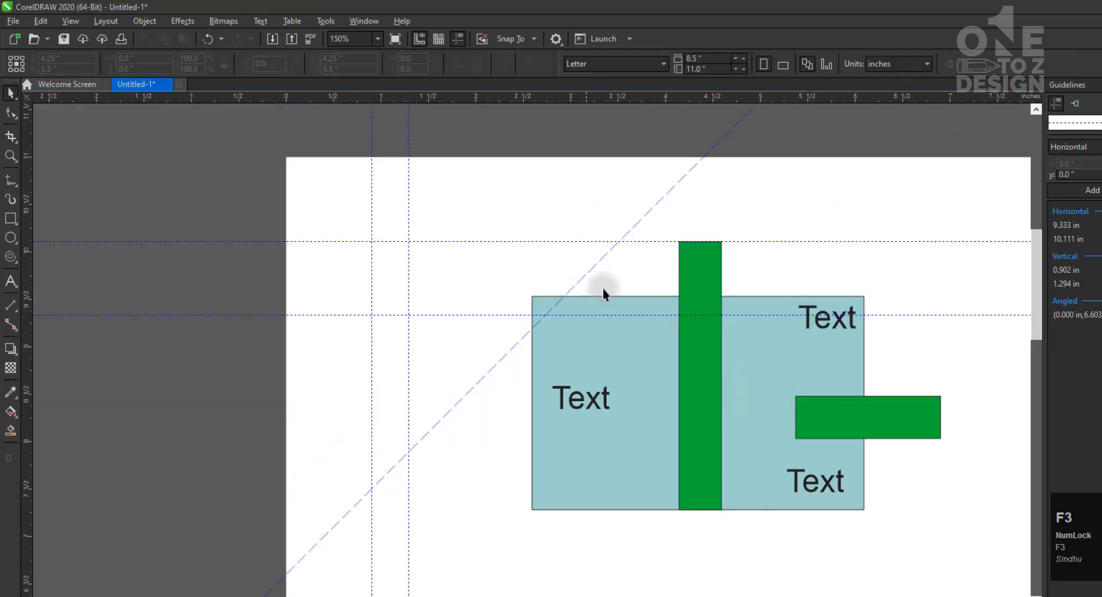
key("F2")
left_click(612, 216)
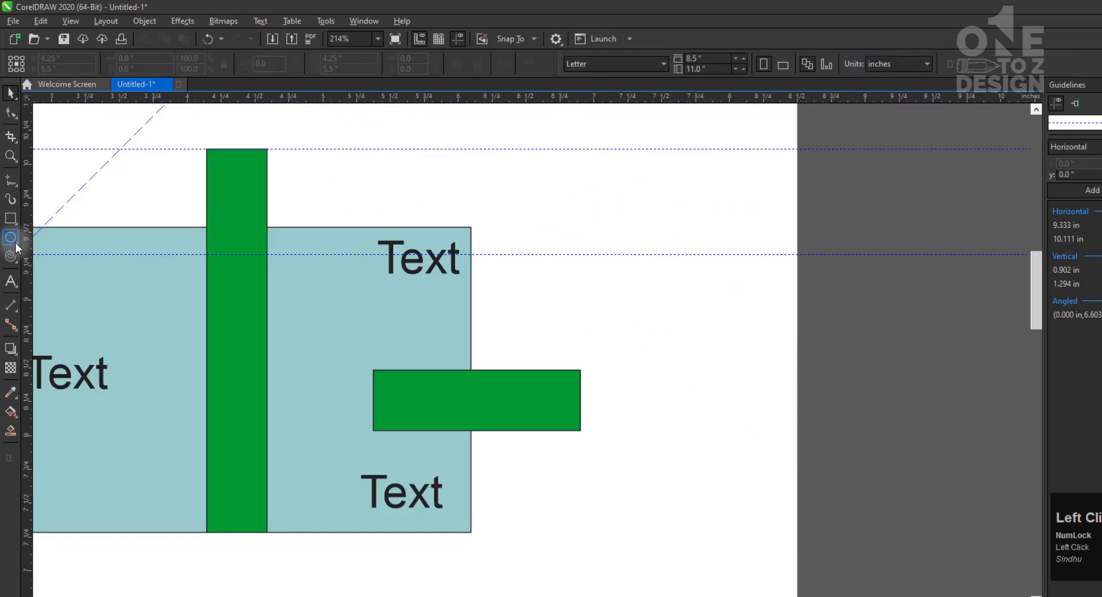
left_click(10, 218)
left_click_drag(656, 321, 813, 478)
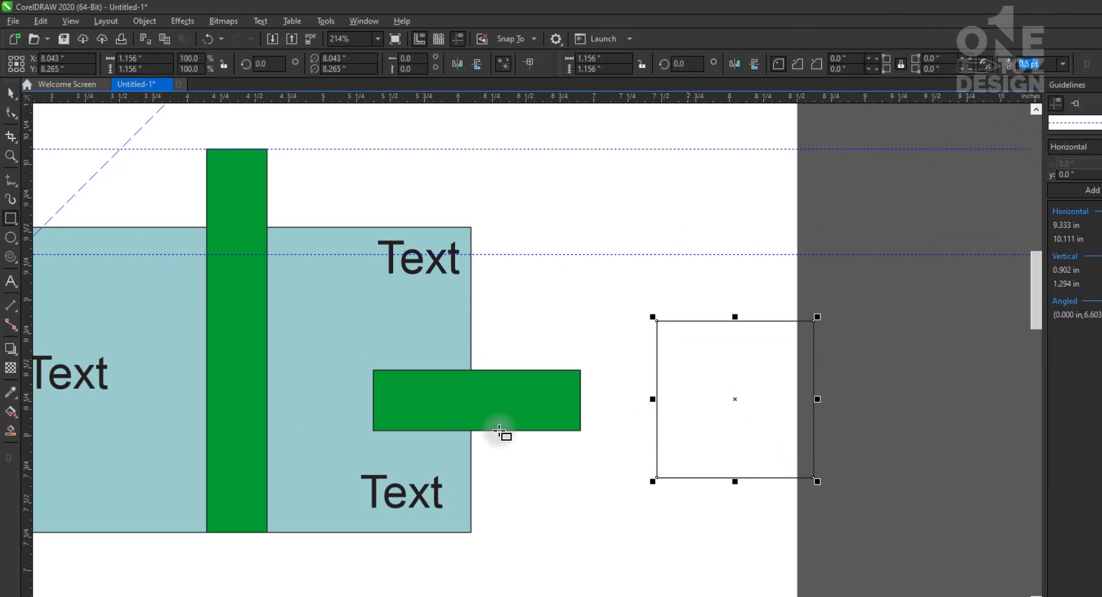
Draw an unfilled circle about 0.47 inches in diameter above the unfilled square
left_click(10, 92)
left_click(421, 196)
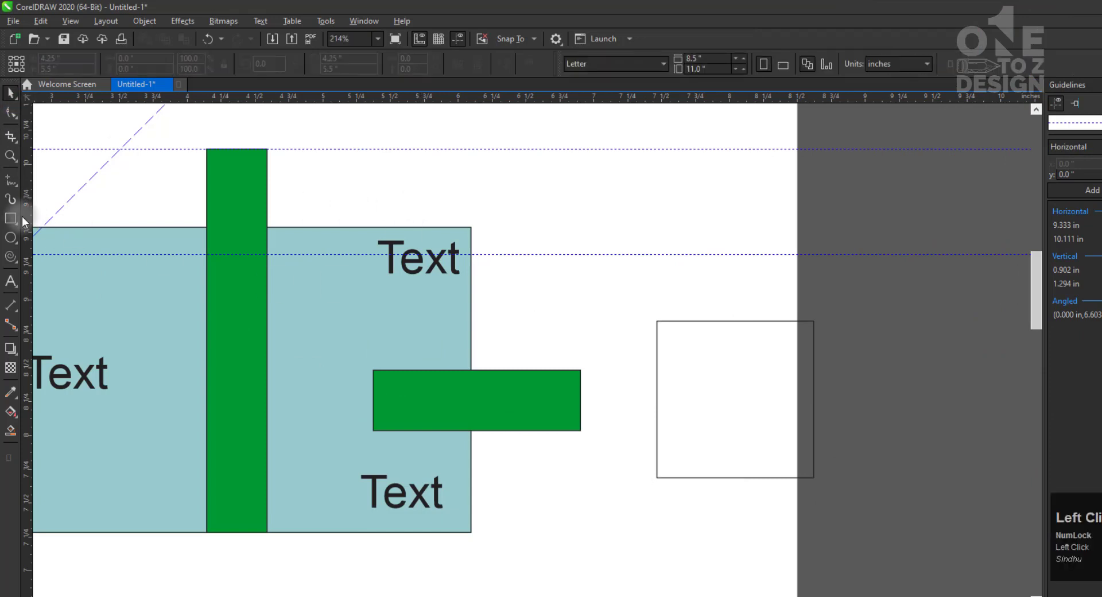
left_click(10, 237)
left_click_drag(637, 175, 702, 240)
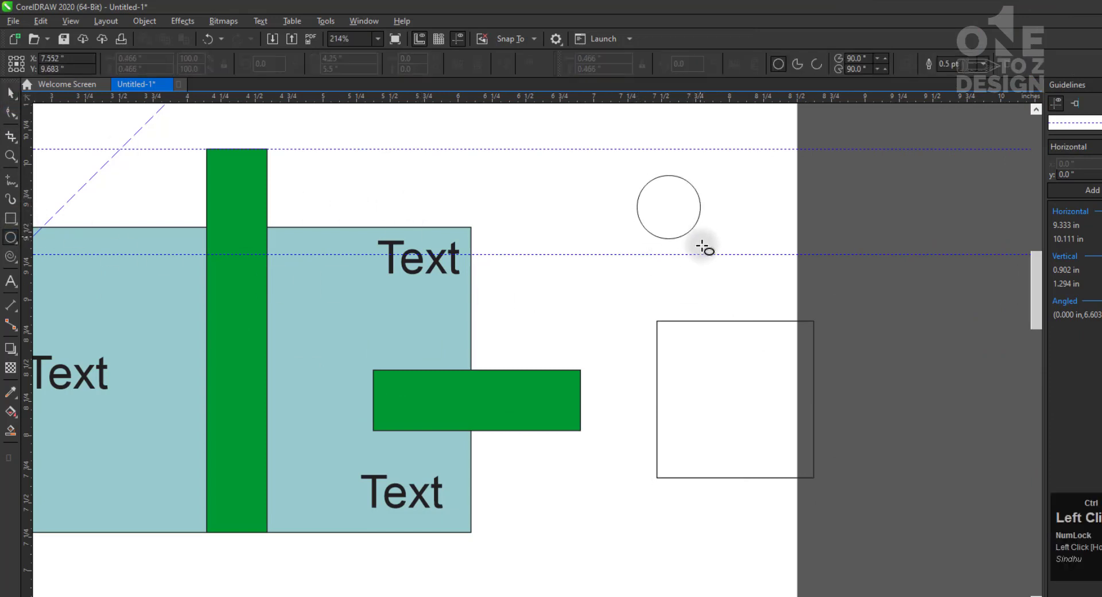
left_click(10, 91)
left_click(640, 228)
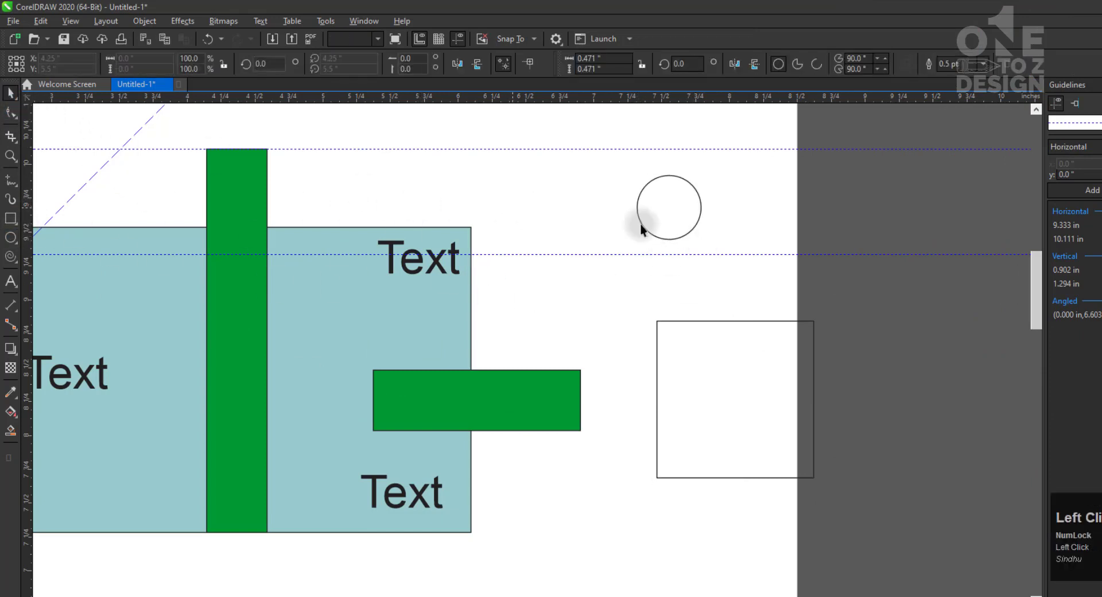
left_click(663, 206)
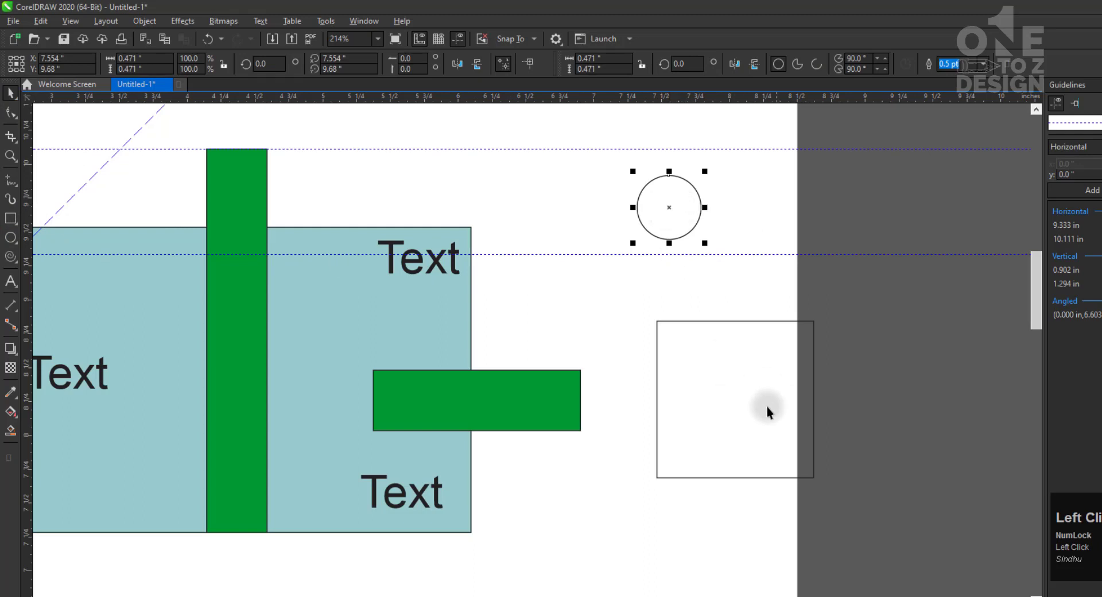
left_click(737, 241)
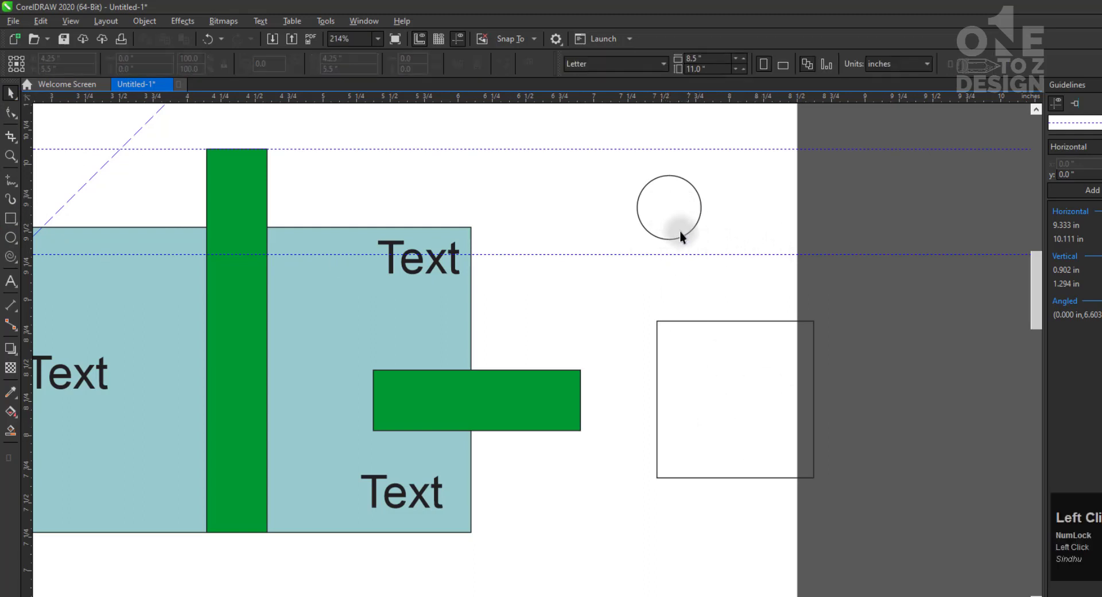
left_click(679, 231)
left_click(754, 236)
left_click(736, 370)
left_click(545, 176)
Turn off snapping to objects and move the circle freely to just above the square, centred at about X 7.98, Y 9.2 inches
left_click(534, 39)
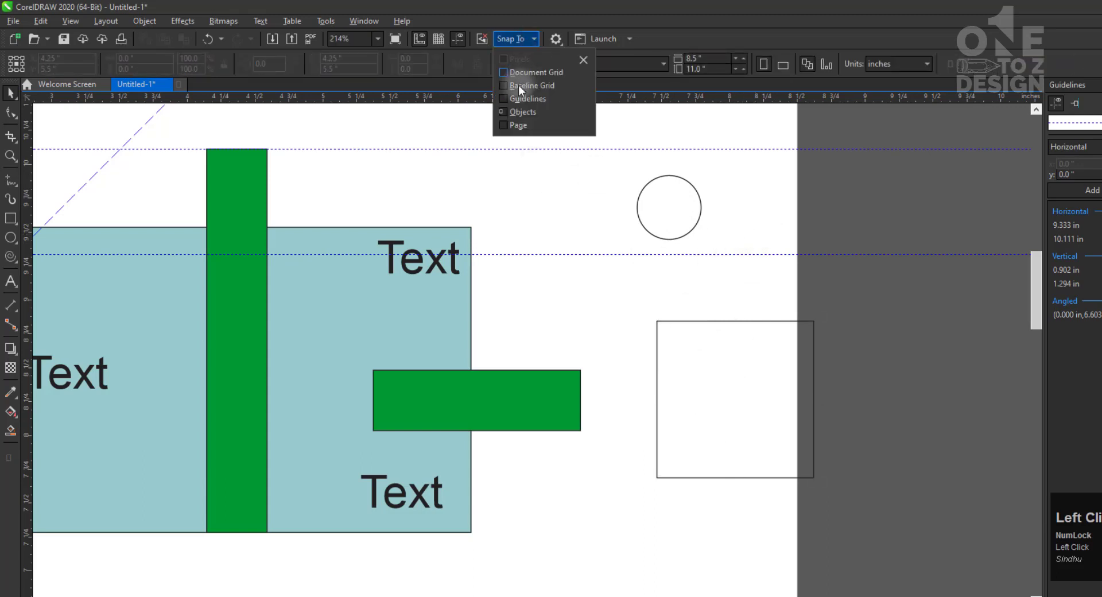
left_click(503, 112)
left_click_drag(668, 211, 727, 274)
left_click(852, 393)
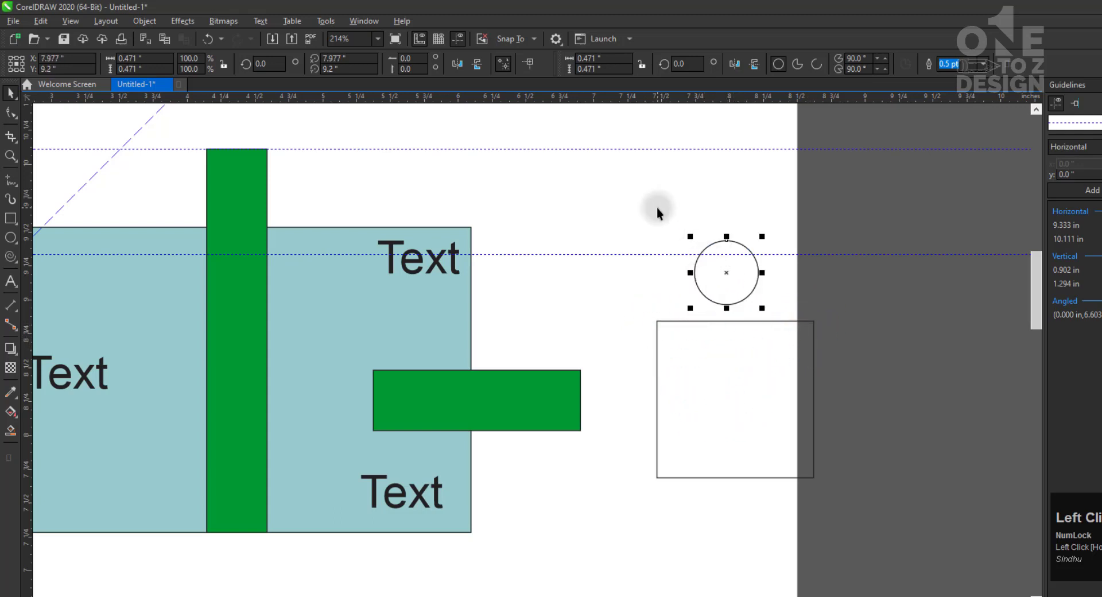
Turn on snapping to objects and move the circle by its centre onto the square's centre
left_click(535, 39)
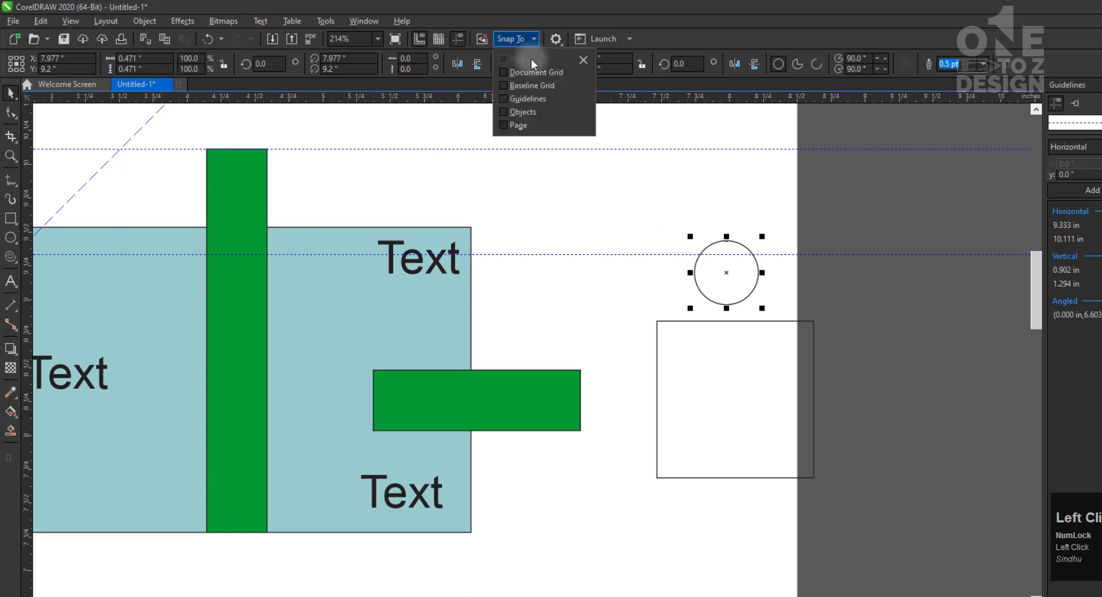
left_click(503, 112)
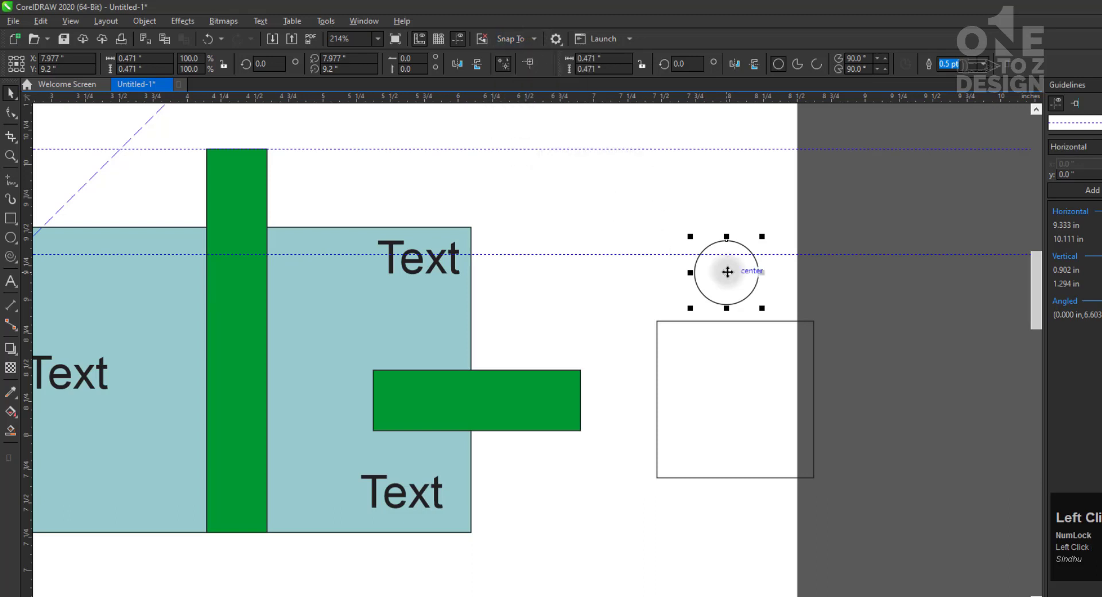
left_click_drag(728, 272, 735, 397)
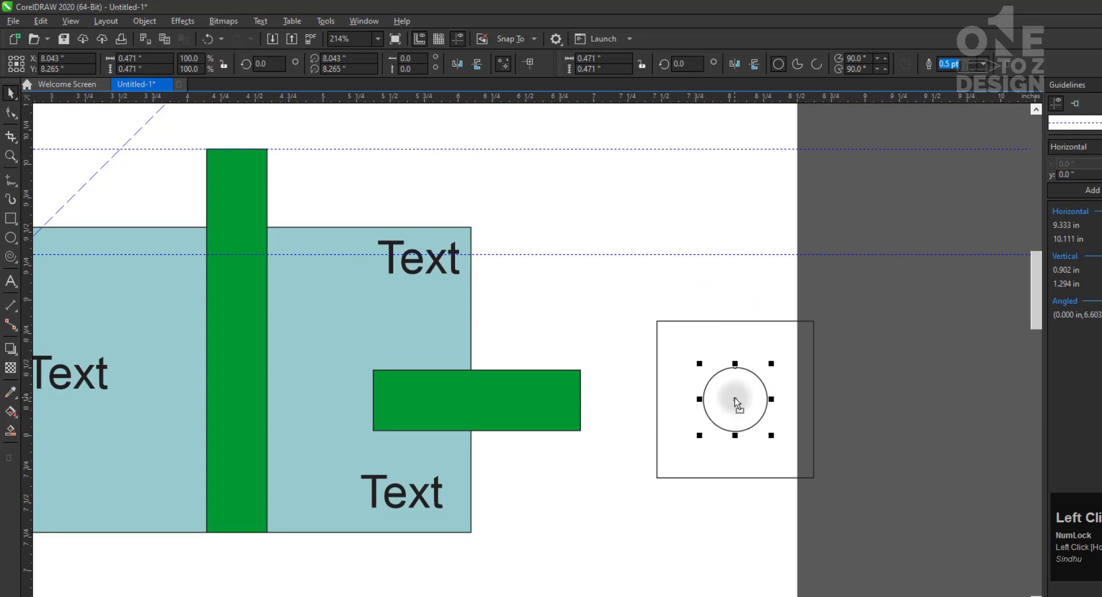
left_click(825, 403)
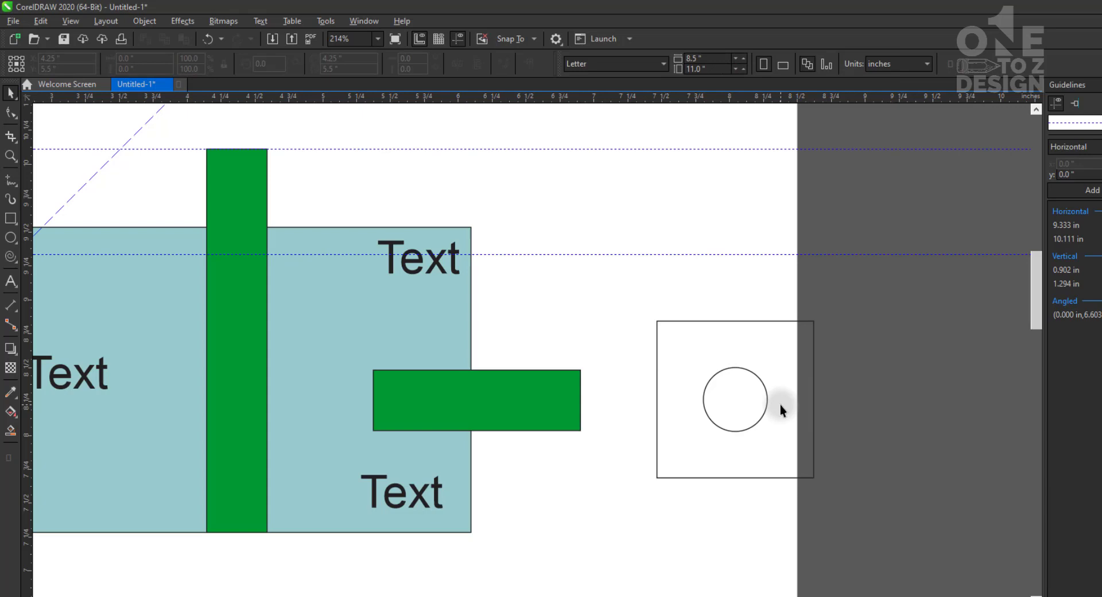
Show the document grid across the page and hide it again
key("F3")
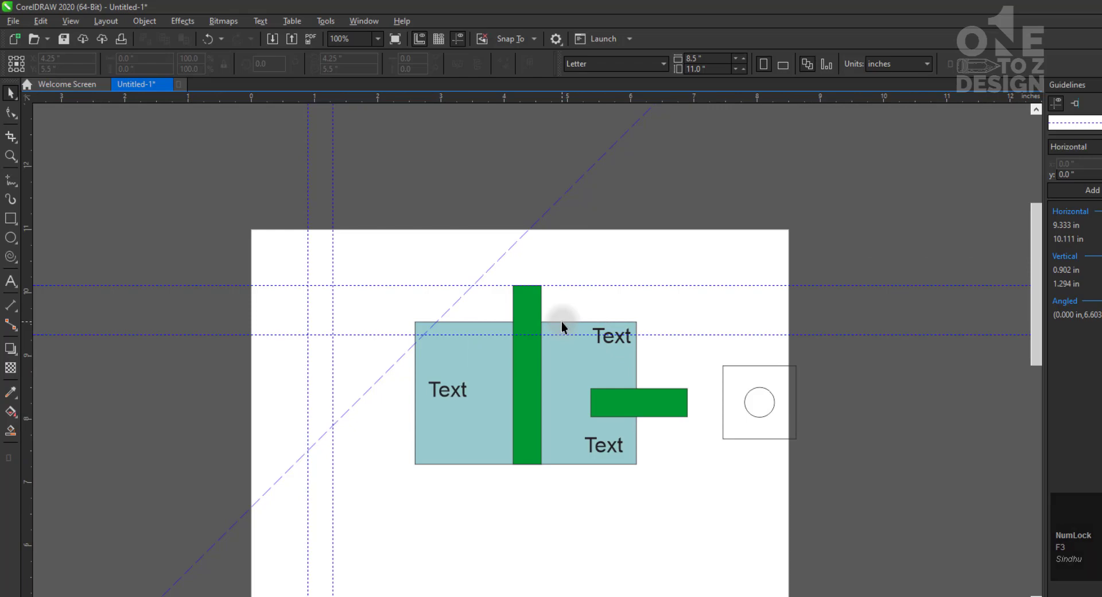
left_click(421, 330)
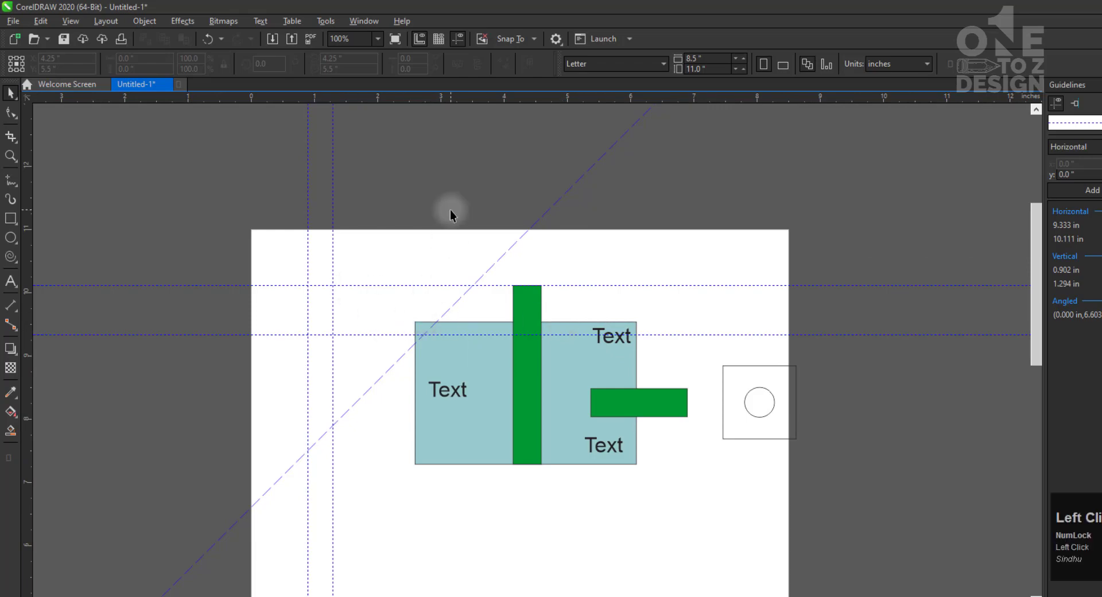
left_click(438, 39)
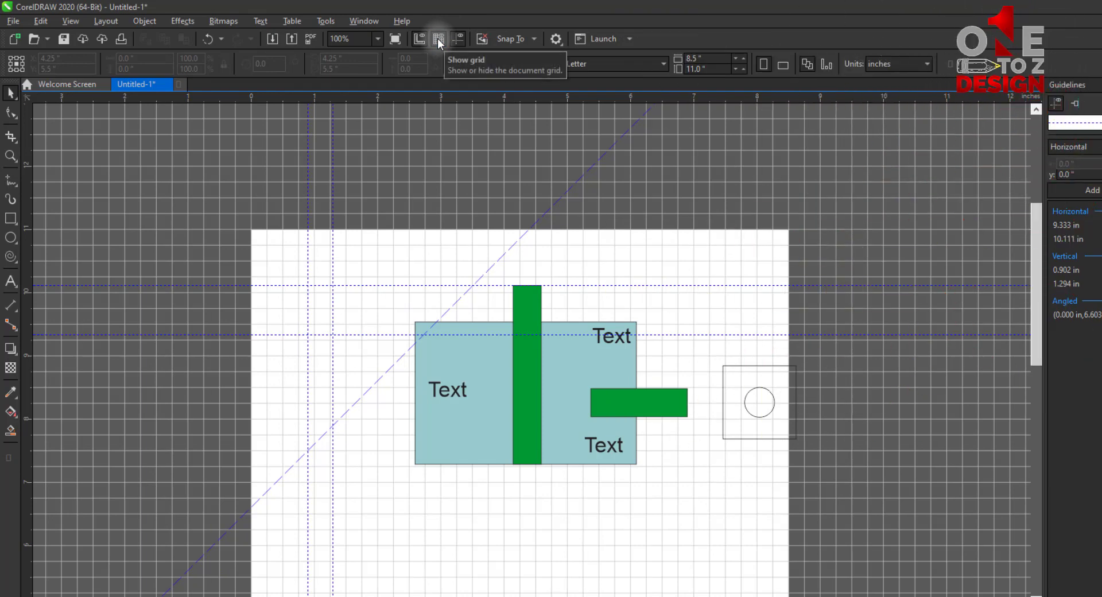
left_click(17, 264)
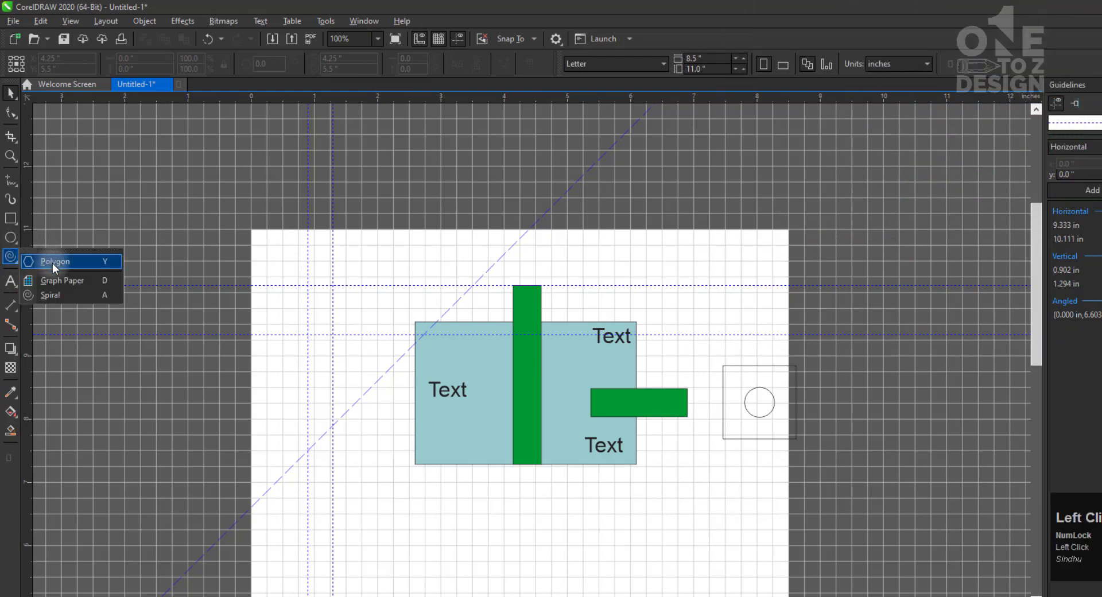
left_click(473, 234)
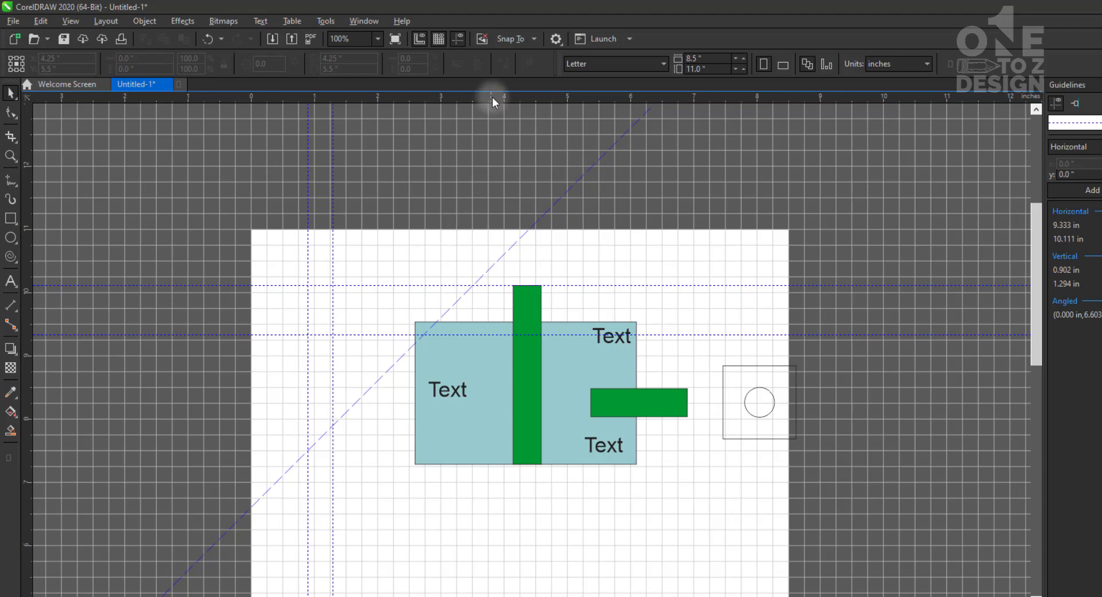
left_click(436, 41)
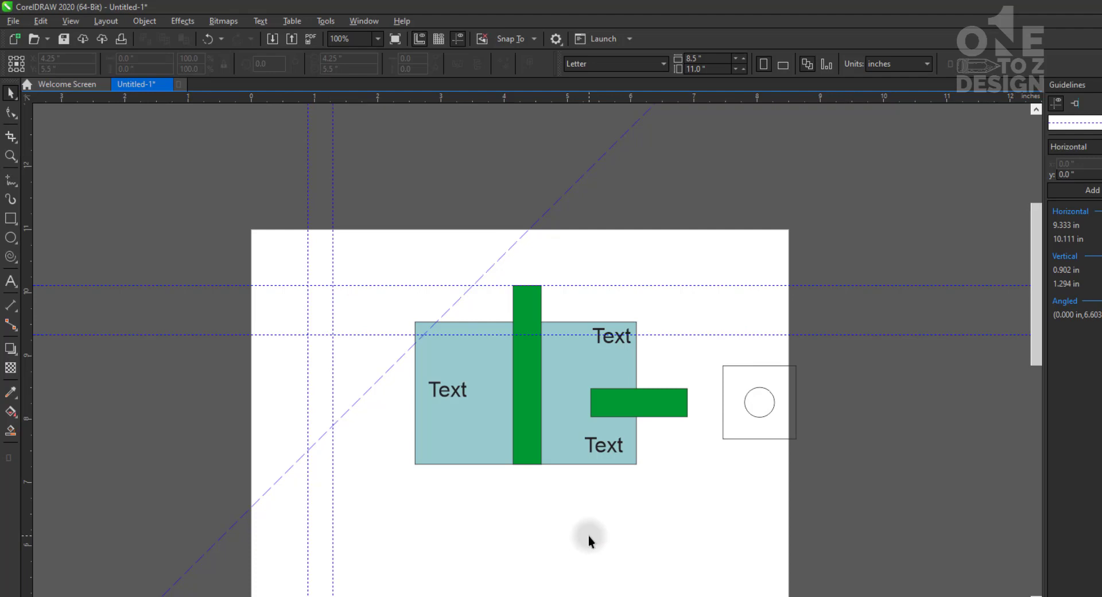
Examine the layout zoomed to all objects and zoomed out, with the page and both vertical guidelines in view
left_click(537, 518)
left_click(469, 480)
key("F4")
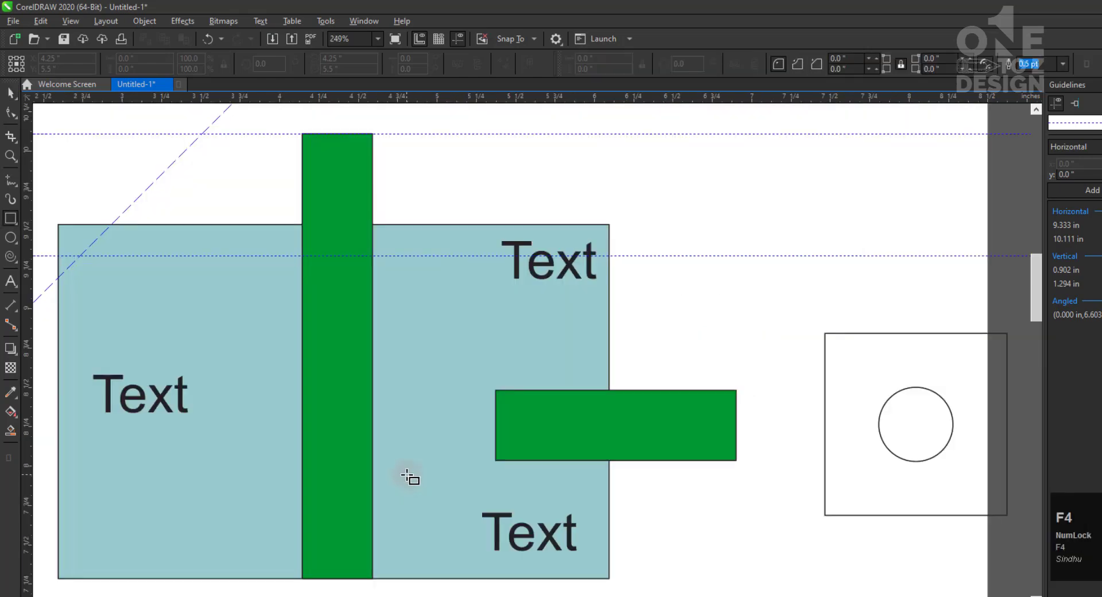
key("shift+F2")
key("F3")
key("F4")
key("F3")
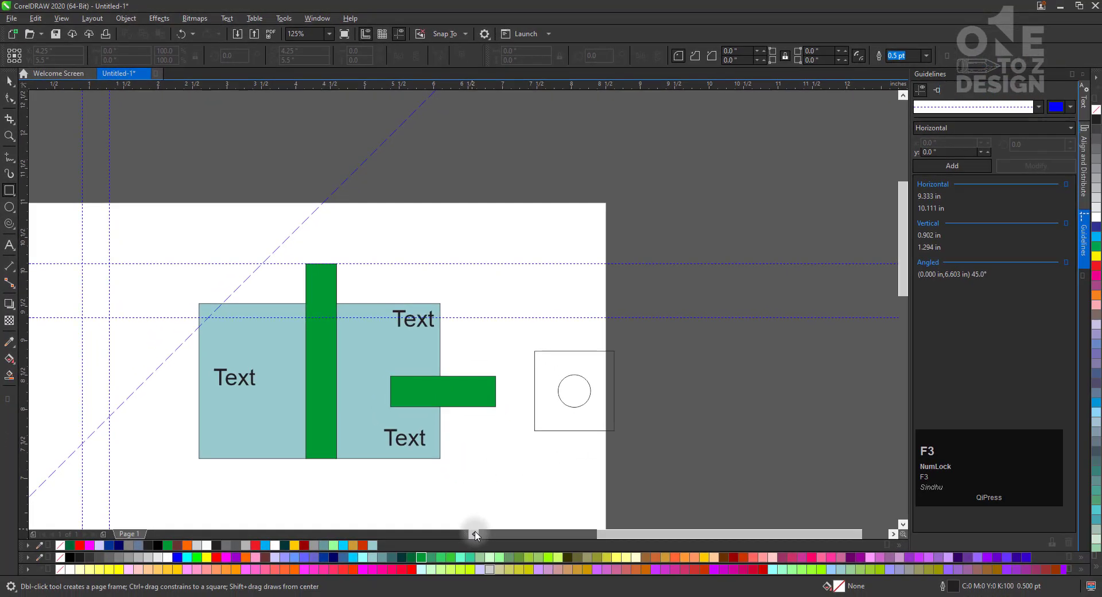
left_click(475, 534)
left_click(893, 534)
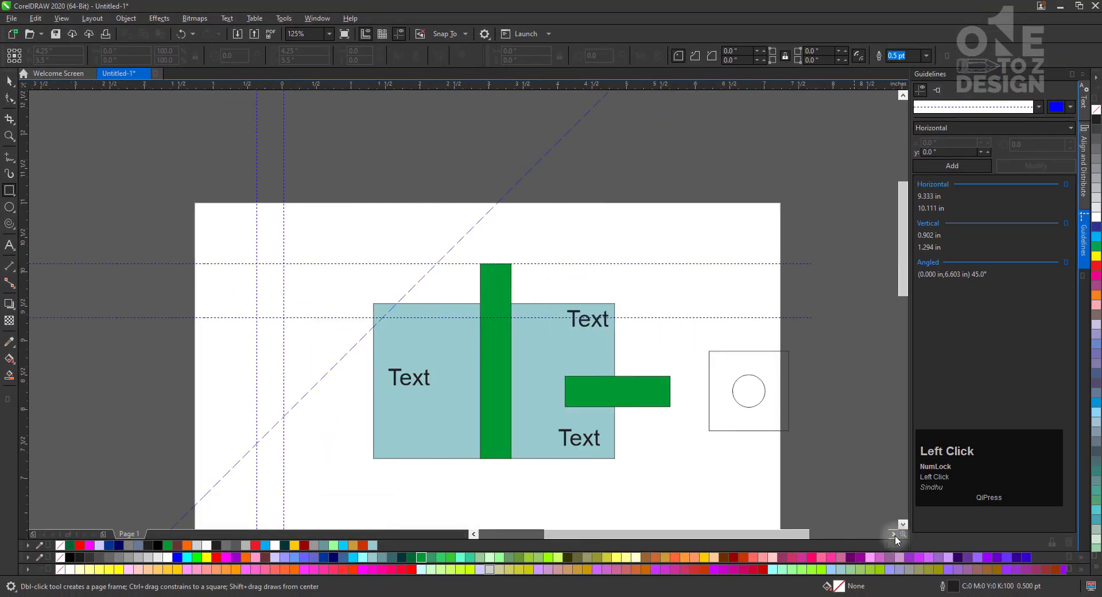
left_click(903, 524)
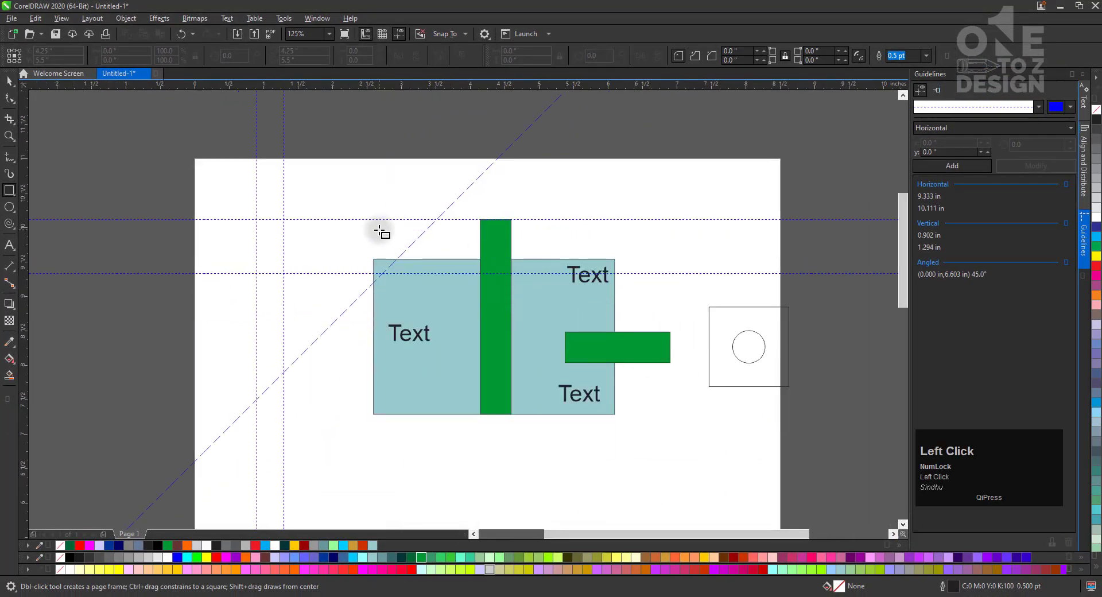